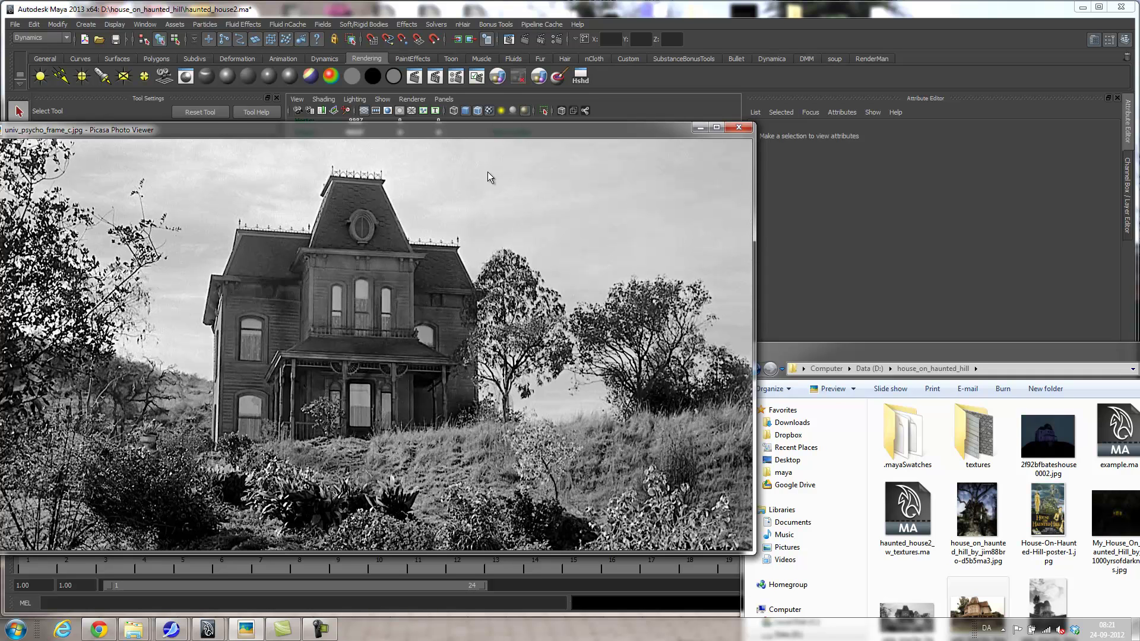
# Step: Put the reference photo away and examine the front roof slope of the house model's central tower
pyautogui.click(701, 127)
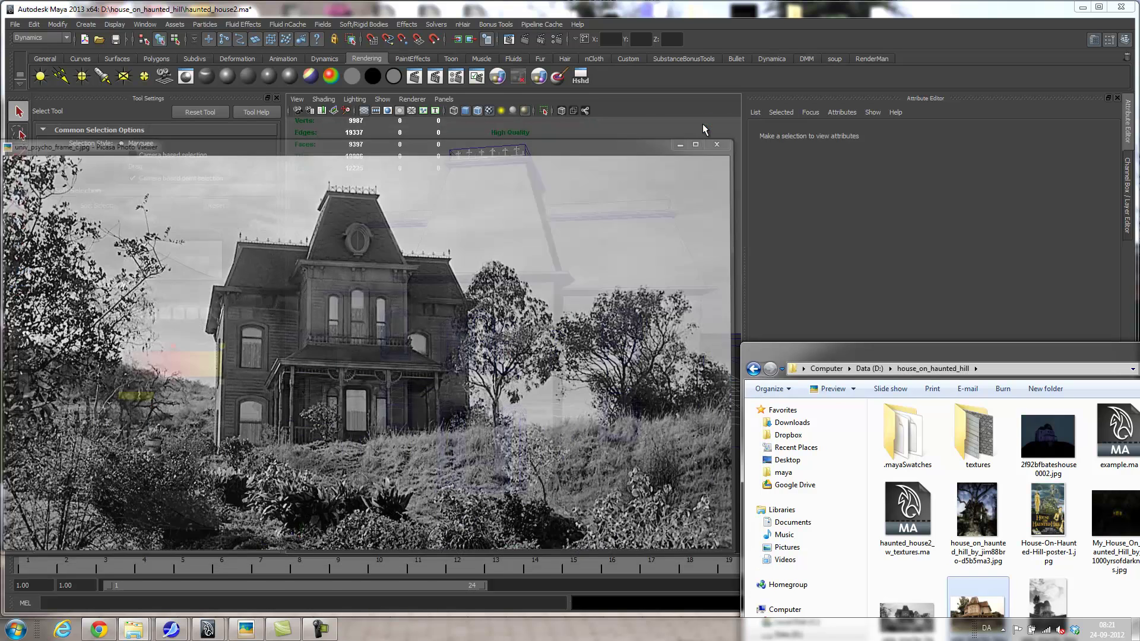
pyautogui.keyDown('alt'); pyautogui.moveTo(497, 316); pyautogui.dragTo(435, 316, button='right'); pyautogui.keyUp('alt')
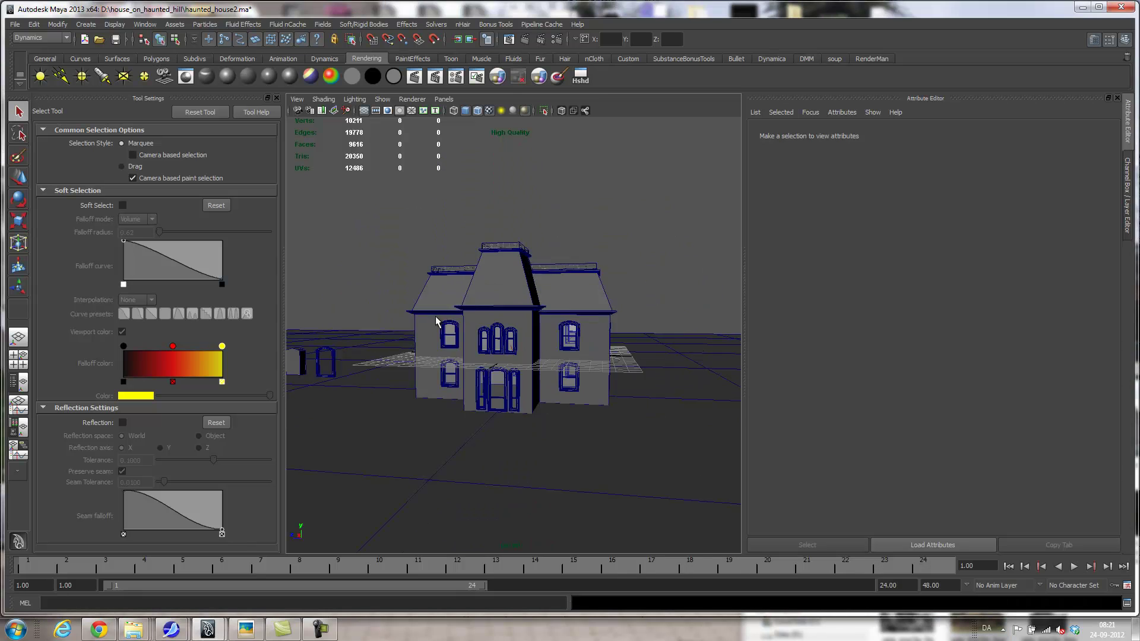
pyautogui.keyDown('alt'); pyautogui.moveTo(445, 316); pyautogui.dragTo(474, 322); pyautogui.keyUp('alt')
pyautogui.keyDown('alt'); pyautogui.moveTo(498, 314); pyautogui.dragTo(435, 344, button='middle'); pyautogui.keyUp('alt')
pyautogui.keyDown('alt'); pyautogui.moveTo(393, 302); pyautogui.dragTo(511, 305, button='right'); pyautogui.keyUp('alt')
pyautogui.keyDown('alt'); pyautogui.moveTo(456, 315); pyautogui.dragTo(516, 293, button='middle'); pyautogui.keyUp('alt')
pyautogui.keyDown('alt'); pyautogui.moveTo(515, 293); pyautogui.dragTo(568, 239, button='right'); pyautogui.keyUp('alt')
pyautogui.keyDown('alt'); pyautogui.moveTo(528, 240); pyautogui.dragTo(507, 297, button='middle'); pyautogui.keyUp('alt')
pyautogui.keyDown('alt'); pyautogui.moveTo(506, 298); pyautogui.dragTo(567, 301, button='right'); pyautogui.keyUp('alt')
pyautogui.moveTo(567, 302)
pyautogui.keyDown('alt'); pyautogui.mouseDown(button='middle')
pyautogui.moveTo(590, 299)
pyautogui.moveTo(581, 307)
pyautogui.mouseUp(button='middle'); pyautogui.keyUp('alt')
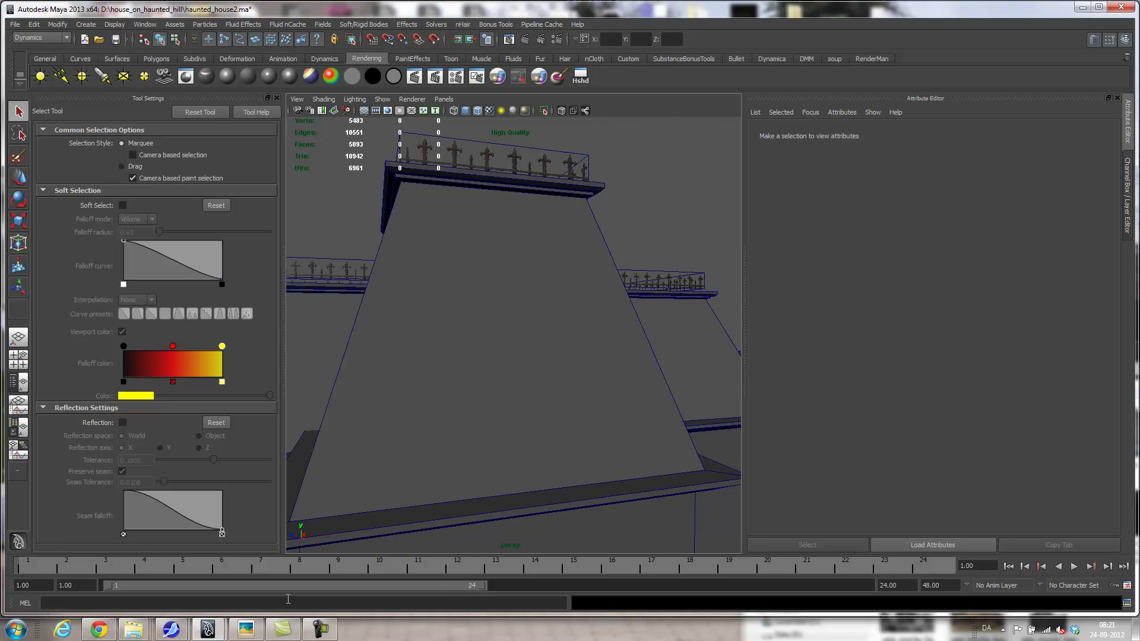
# Step: Switch to Picasa Photo Viewer and go through the house reference pictures, examining the oval window in the tower roof up close
pyautogui.moveTo(171, 636)
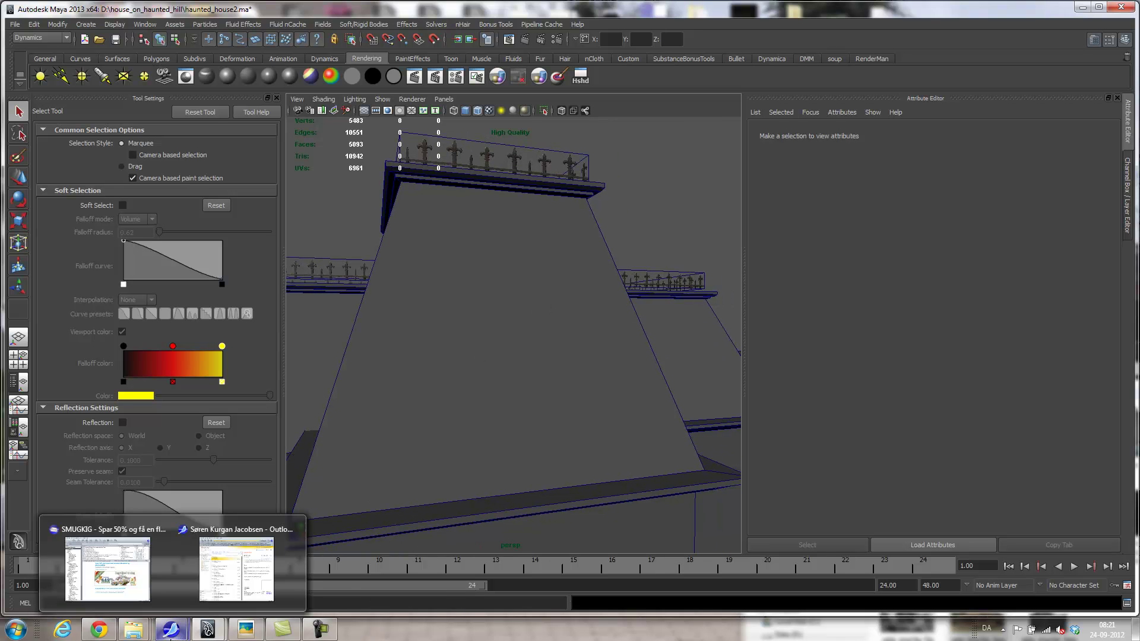
pyautogui.click(246, 630)
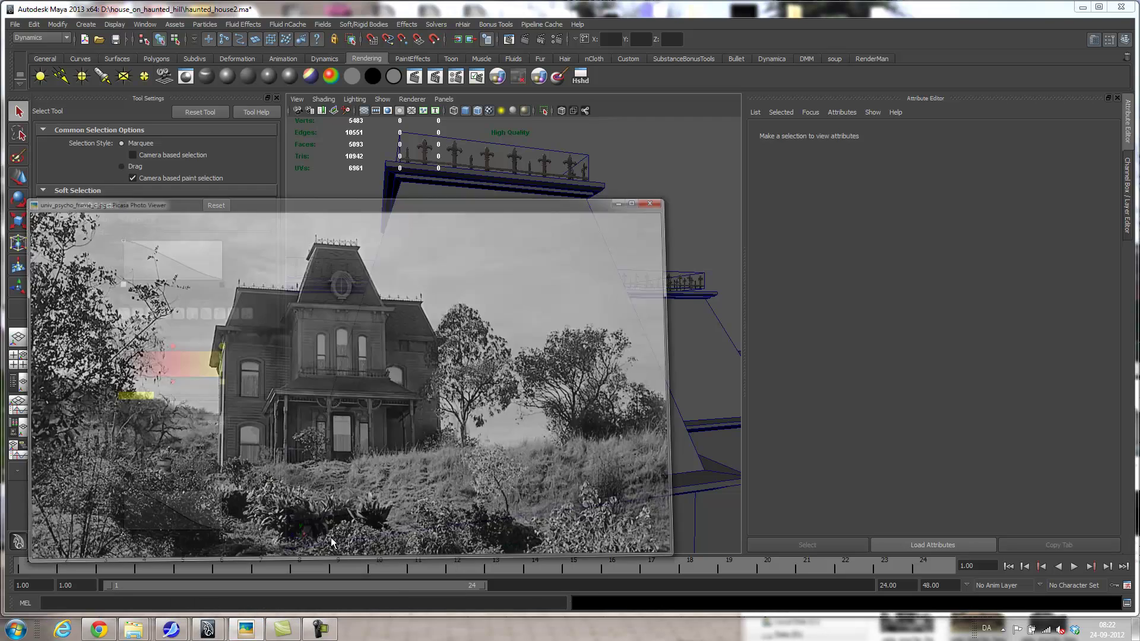
pyautogui.press('Right')
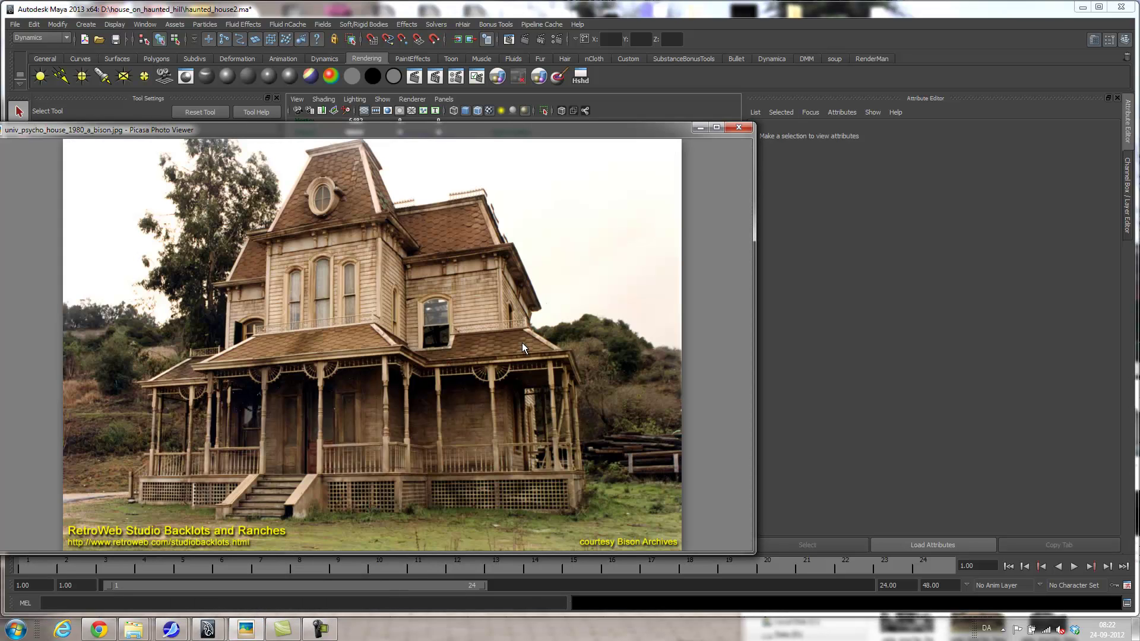
pyautogui.press('Right')
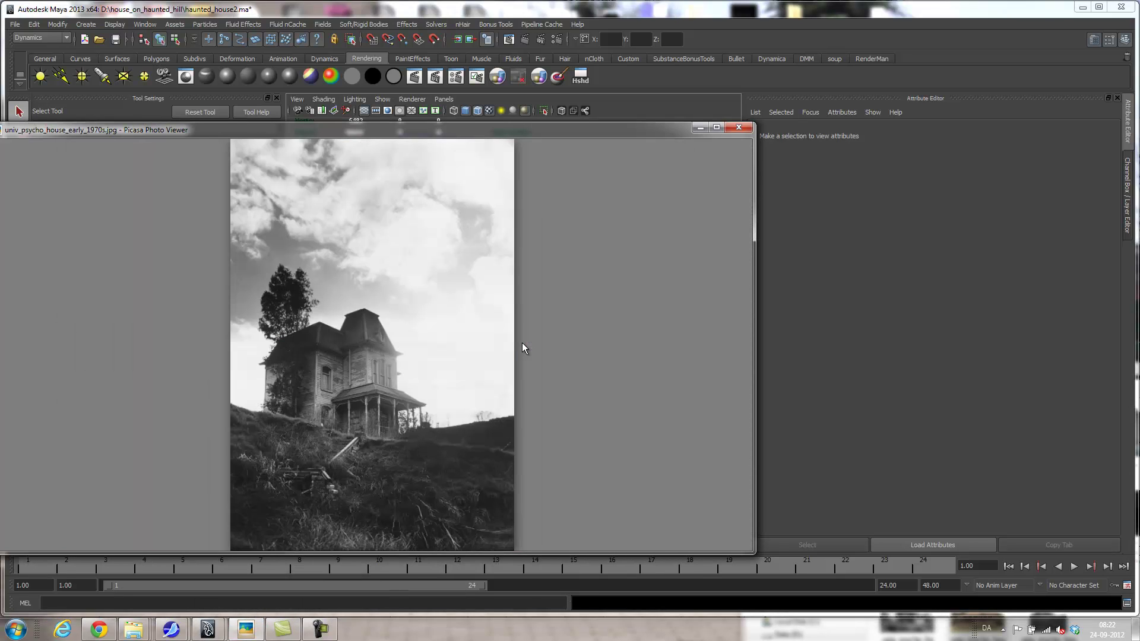
pyautogui.press('Right')
pyautogui.press('Right')
pyautogui.press('Right')
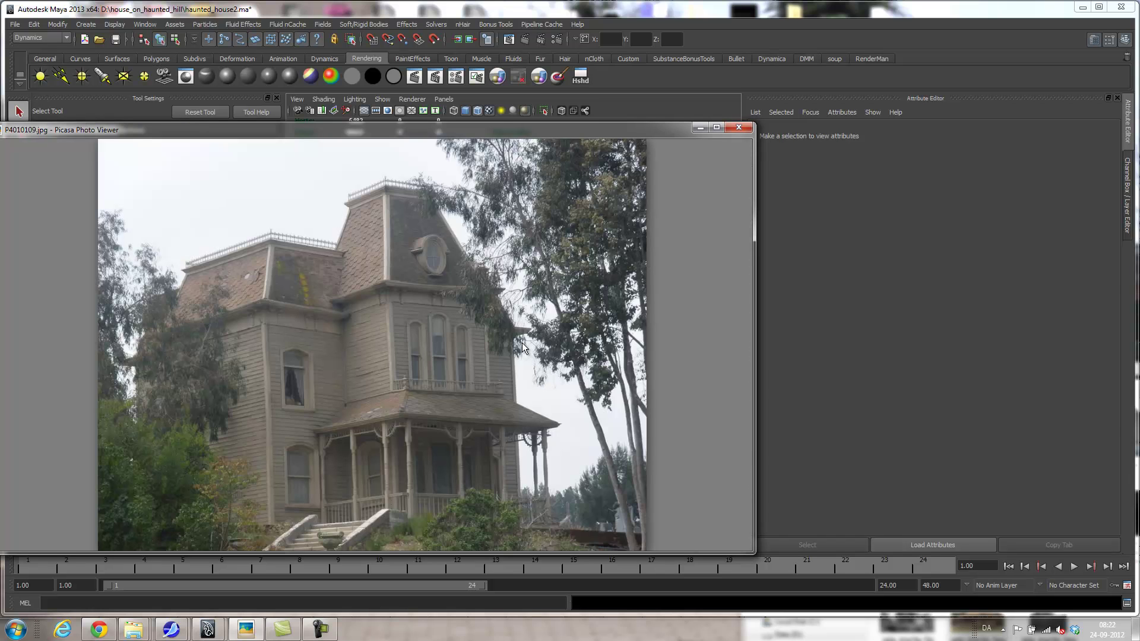
pyautogui.press('Right')
pyautogui.press('Right')
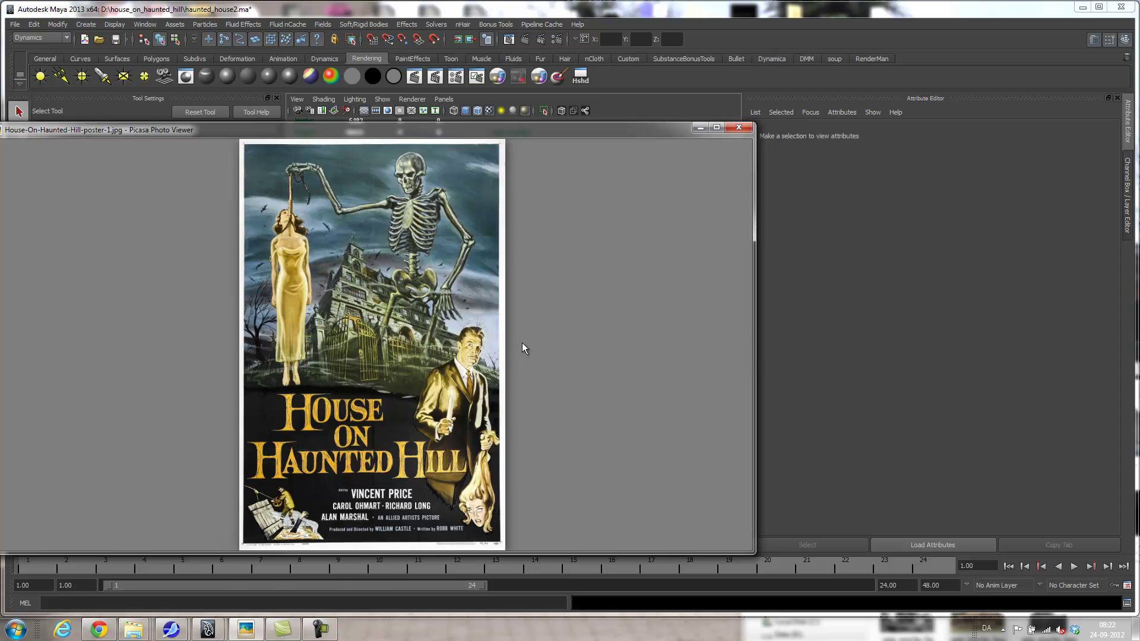
pyautogui.press('Left')
pyautogui.press('Left')
pyautogui.press('Left')
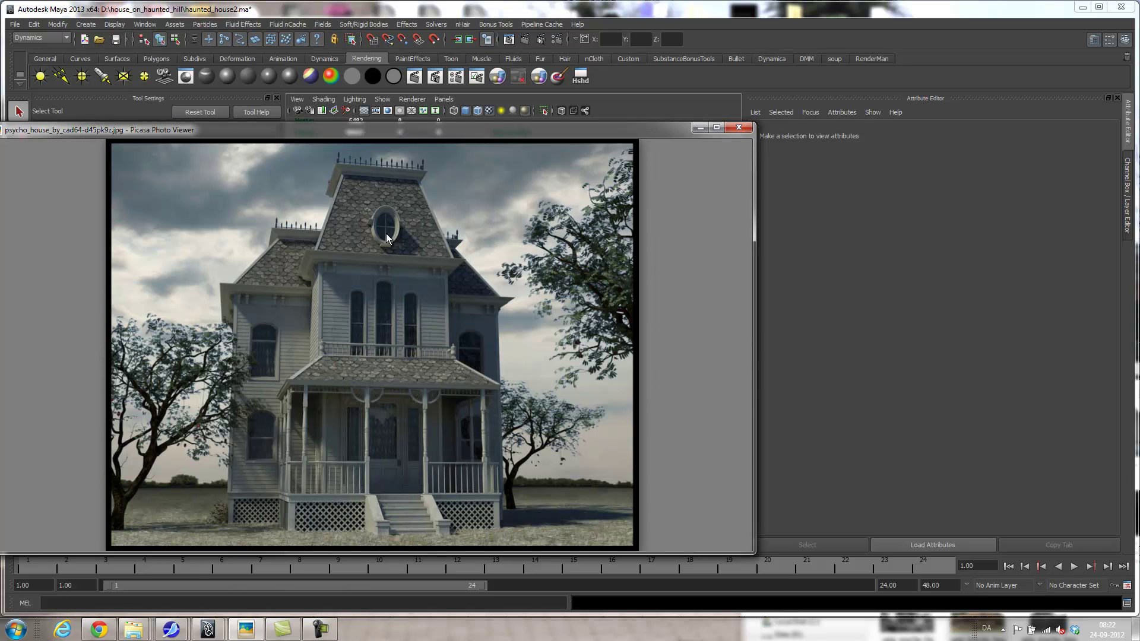
pyautogui.press('Left')
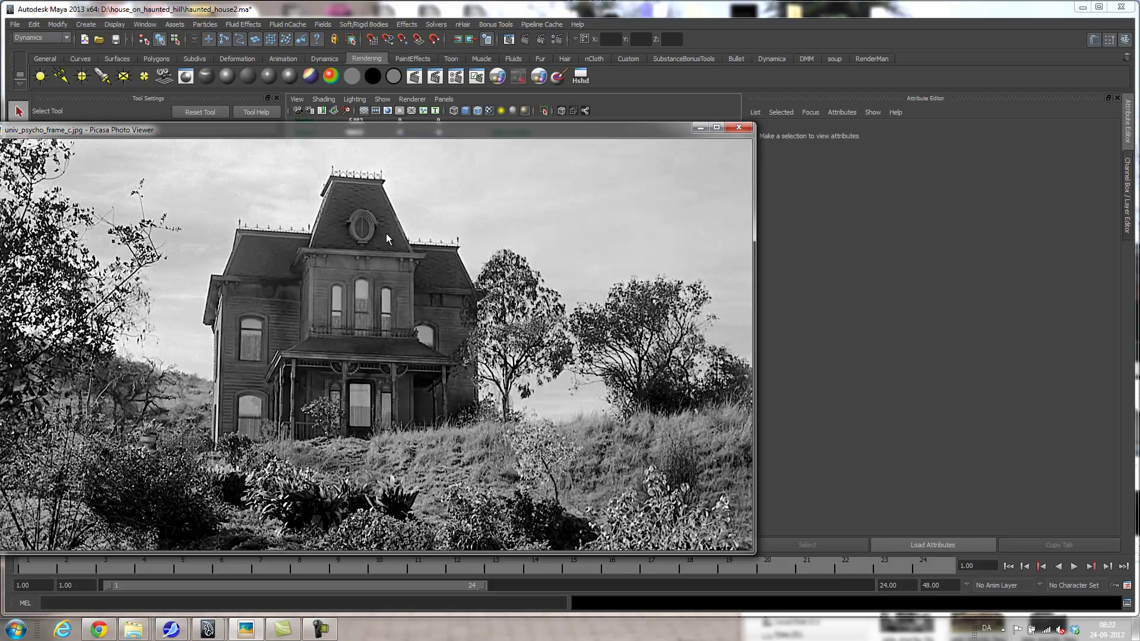
pyautogui.scroll(5, 380, 223)
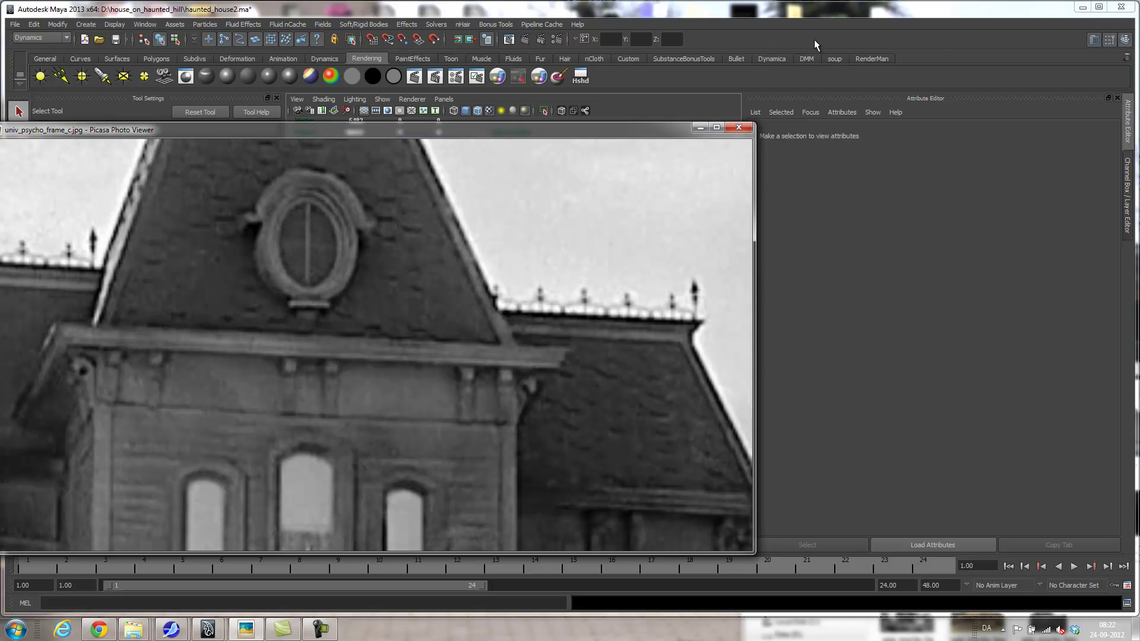
# Step: Return to Maya and create a polygon cylinder
pyautogui.click(818, 9)
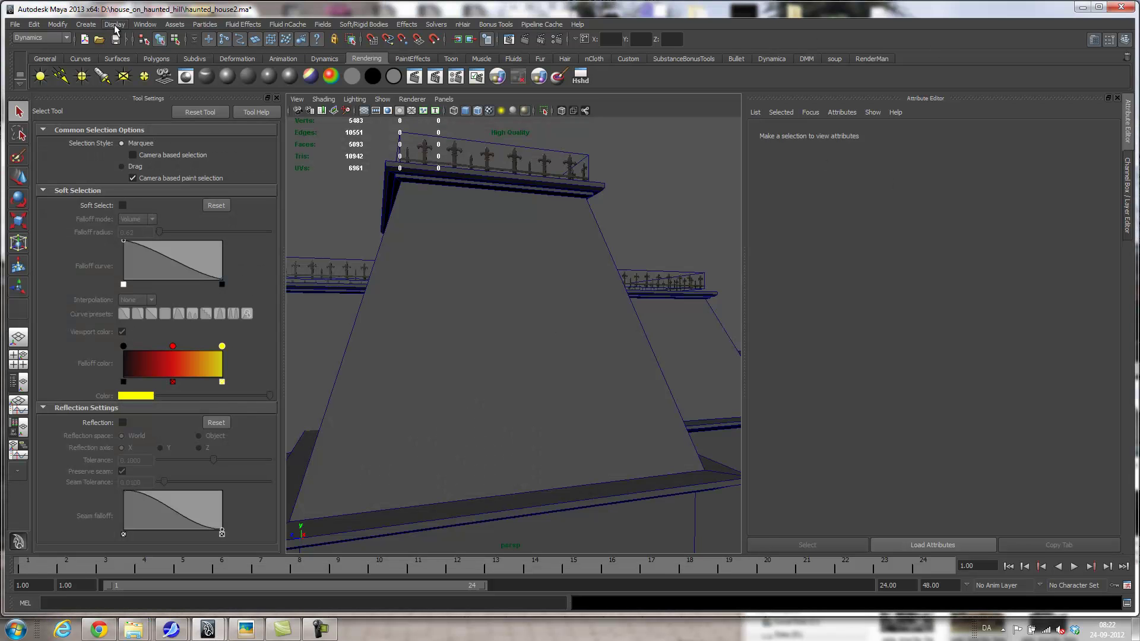
pyautogui.click(84, 25)
pyautogui.moveTo(119, 53)
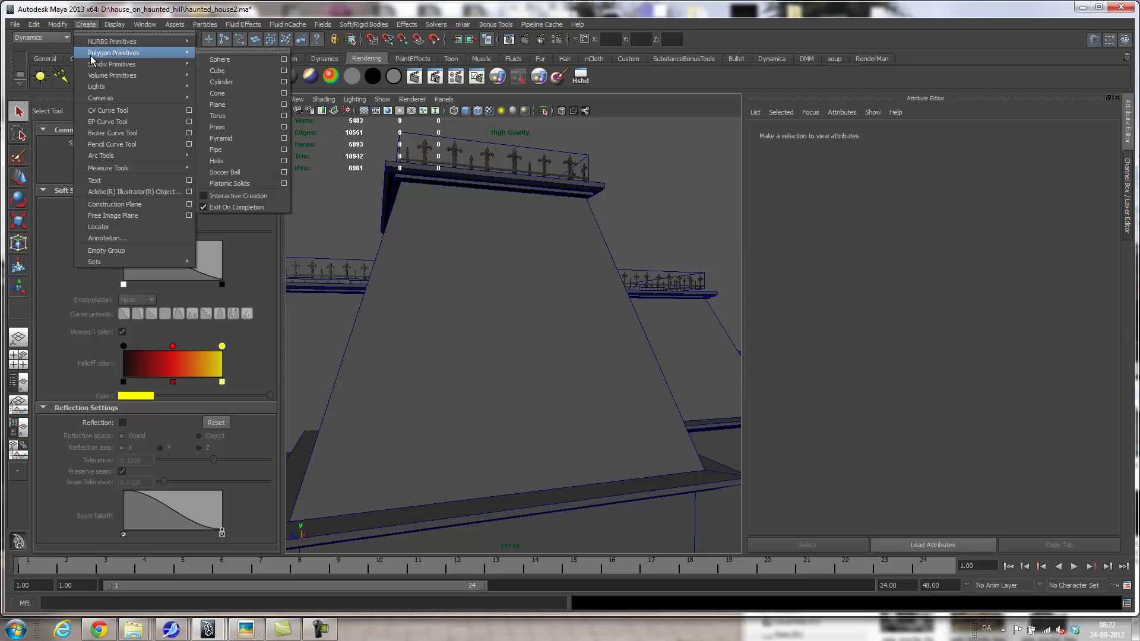
pyautogui.click(231, 82)
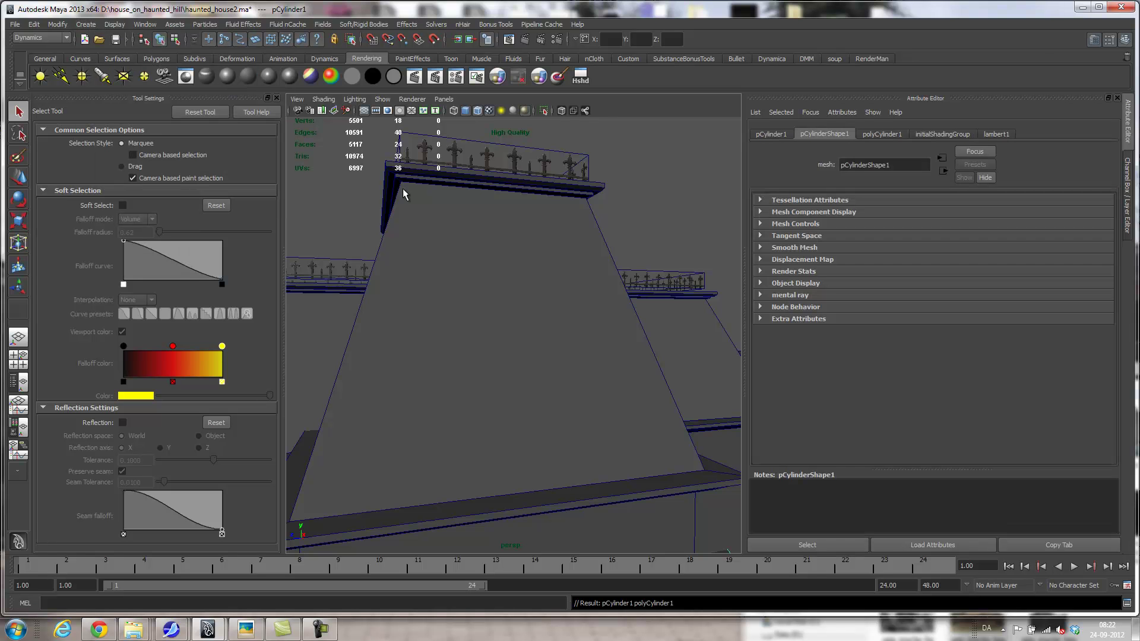
pyautogui.keyDown('alt'); pyautogui.moveTo(543, 316); pyautogui.dragTo(298, 331, button='right'); pyautogui.keyUp('alt')
pyautogui.keyDown('alt'); pyautogui.moveTo(517, 343); pyautogui.dragTo(477, 350, button='right'); pyautogui.keyUp('alt')
pyautogui.keyDown('alt'); pyautogui.moveTo(477, 350); pyautogui.dragTo(501, 299); pyautogui.keyUp('alt')
# Step: Rotate the cylinder onto its side so its flat cap faces the front of the house
pyautogui.press('w')
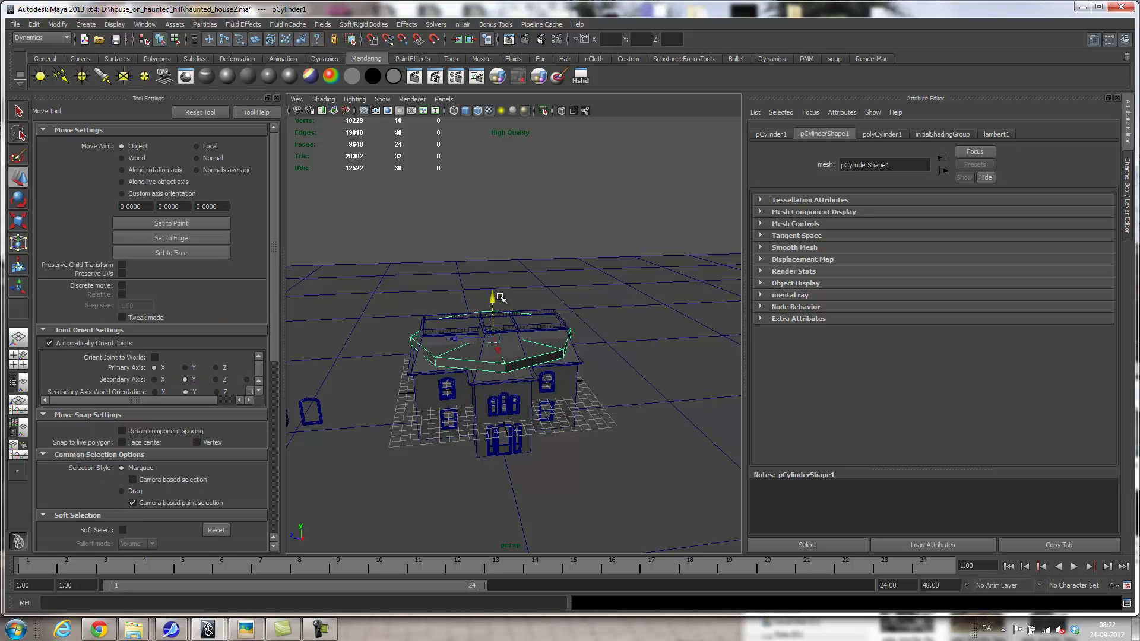
pyautogui.press('e')
pyautogui.moveTo(496, 296); pyautogui.dragTo(515, 373)
pyautogui.press('w')
pyautogui.keyDown('alt'); pyautogui.moveTo(516, 373); pyautogui.dragTo(647, 380, button='right'); pyautogui.keyUp('alt')
pyautogui.keyDown('alt'); pyautogui.moveTo(647, 379); pyautogui.dragTo(623, 319); pyautogui.keyUp('alt')
pyautogui.keyDown('alt'); pyautogui.moveTo(593, 324); pyautogui.dragTo(572, 328, button='right'); pyautogui.keyUp('alt')
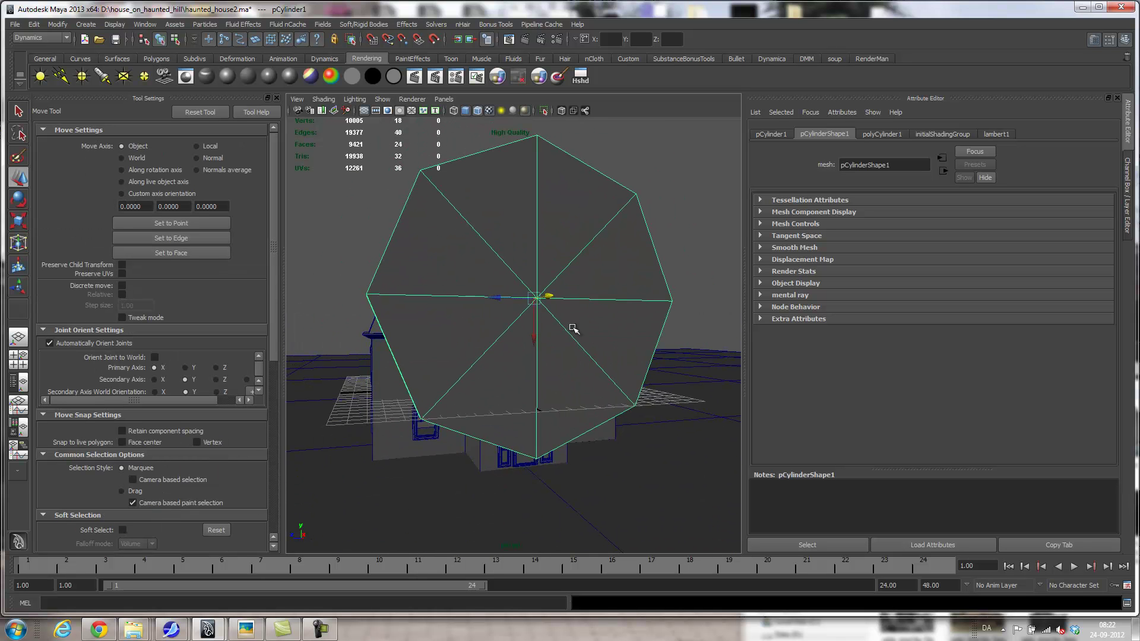
pyautogui.keyDown('alt'); pyautogui.moveTo(573, 327); pyautogui.dragTo(564, 387, button='middle'); pyautogui.keyUp('alt')
# Step: Set the cylinder's radius to 1, height to 2 and axis subdivisions to 32
pyautogui.click(875, 133)
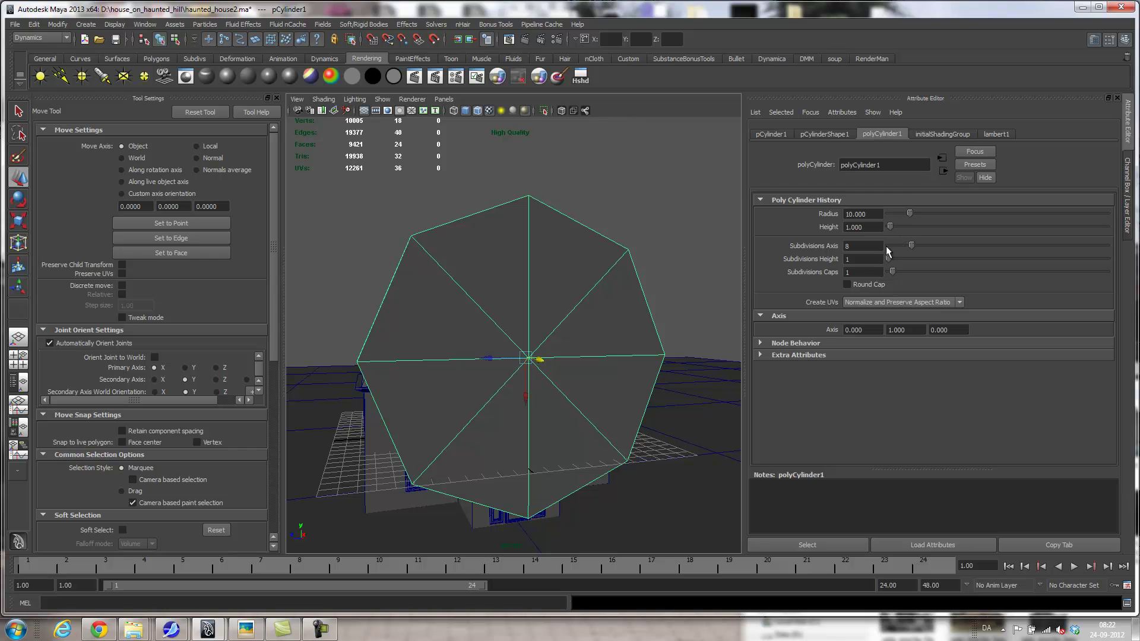
pyautogui.doubleClick(864, 214)
pyautogui.write('1')
pyautogui.press('Tab')
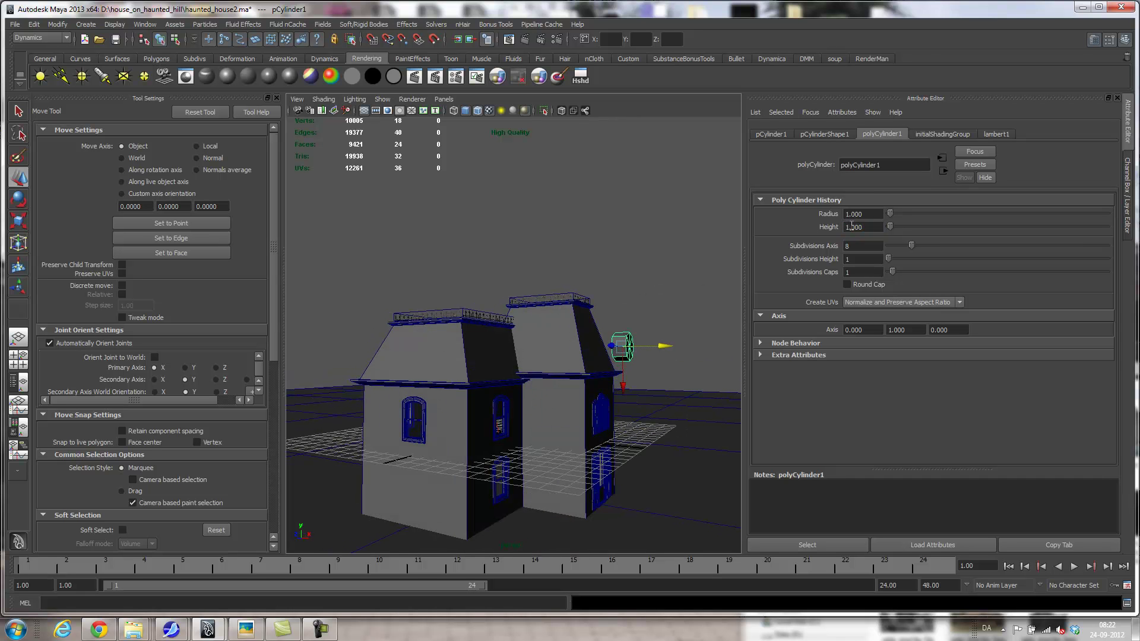
pyautogui.doubleClick(867, 227)
pyautogui.write('2')
pyautogui.press('Return')
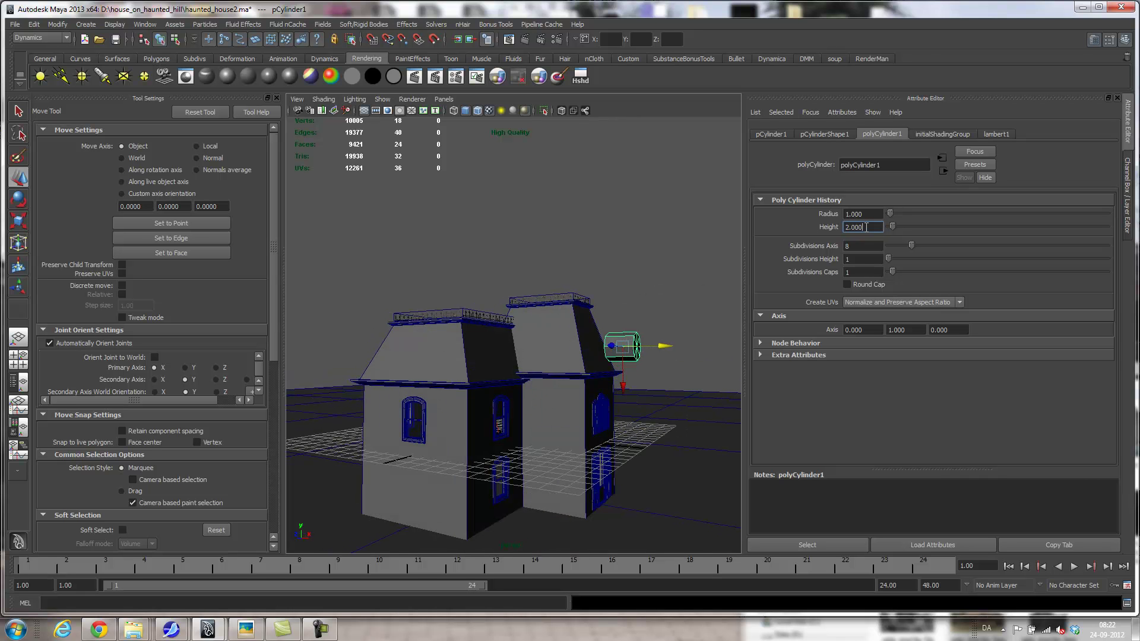
pyautogui.doubleClick(856, 245)
pyautogui.write('32')
pyautogui.press('Return')
# Step: Set the cylinder's cap subdivisions to 0
pyautogui.keyDown('alt'); pyautogui.moveTo(534, 298); pyautogui.dragTo(433, 305); pyautogui.keyUp('alt')
pyautogui.keyDown('alt'); pyautogui.moveTo(596, 313); pyautogui.dragTo(644, 341, button='right'); pyautogui.keyUp('alt')
pyautogui.keyDown('alt'); pyautogui.moveTo(570, 353); pyautogui.dragTo(644, 360); pyautogui.keyUp('alt')
pyautogui.keyDown('alt'); pyautogui.moveTo(562, 330); pyautogui.dragTo(568, 338, button='middle'); pyautogui.keyUp('alt')
pyautogui.keyDown('alt'); pyautogui.moveTo(567, 338); pyautogui.dragTo(429, 331); pyautogui.keyUp('alt')
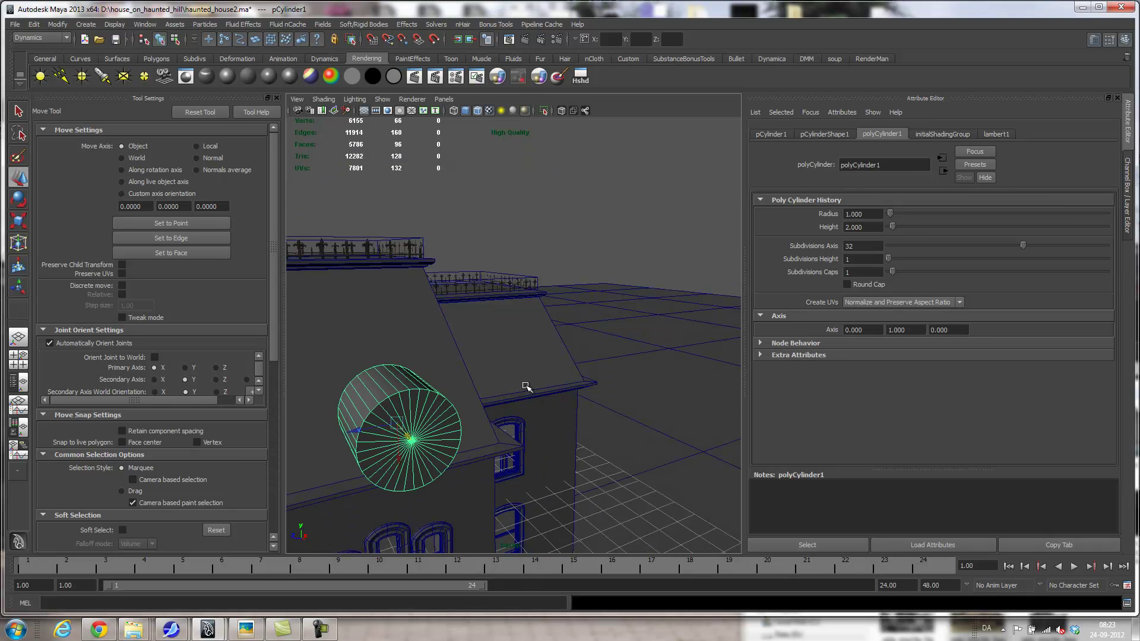
pyautogui.keyDown('alt'); pyautogui.moveTo(525, 385); pyautogui.dragTo(488, 340); pyautogui.keyUp('alt')
pyautogui.keyDown('alt'); pyautogui.moveTo(493, 277); pyautogui.dragTo(587, 263, button='middle'); pyautogui.keyUp('alt')
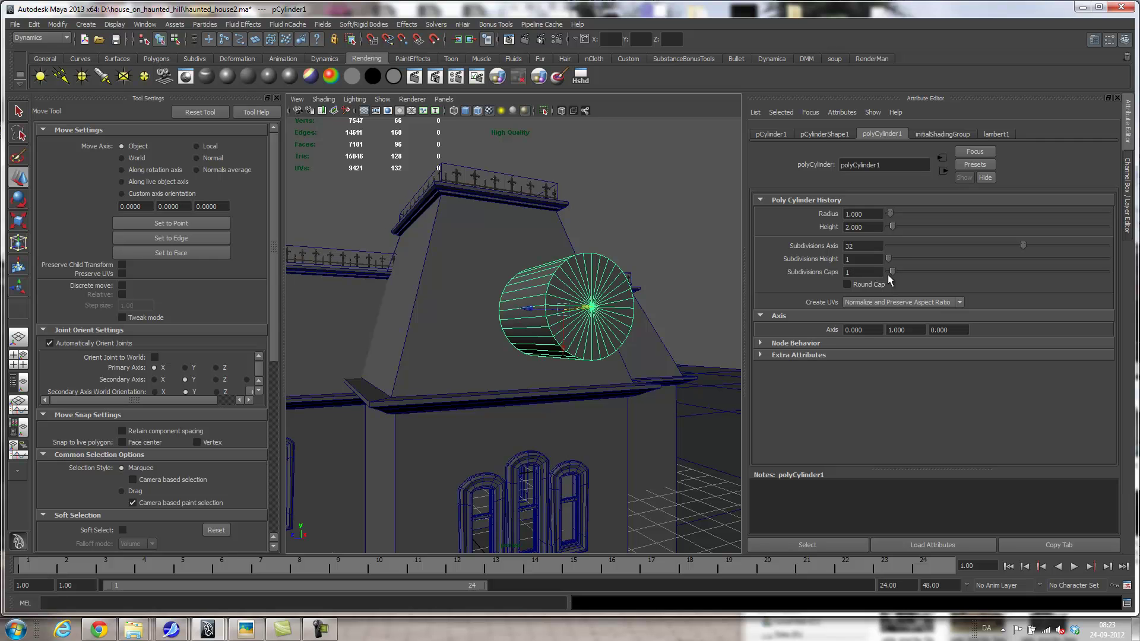
pyautogui.moveTo(895, 274); pyautogui.dragTo(888, 274)
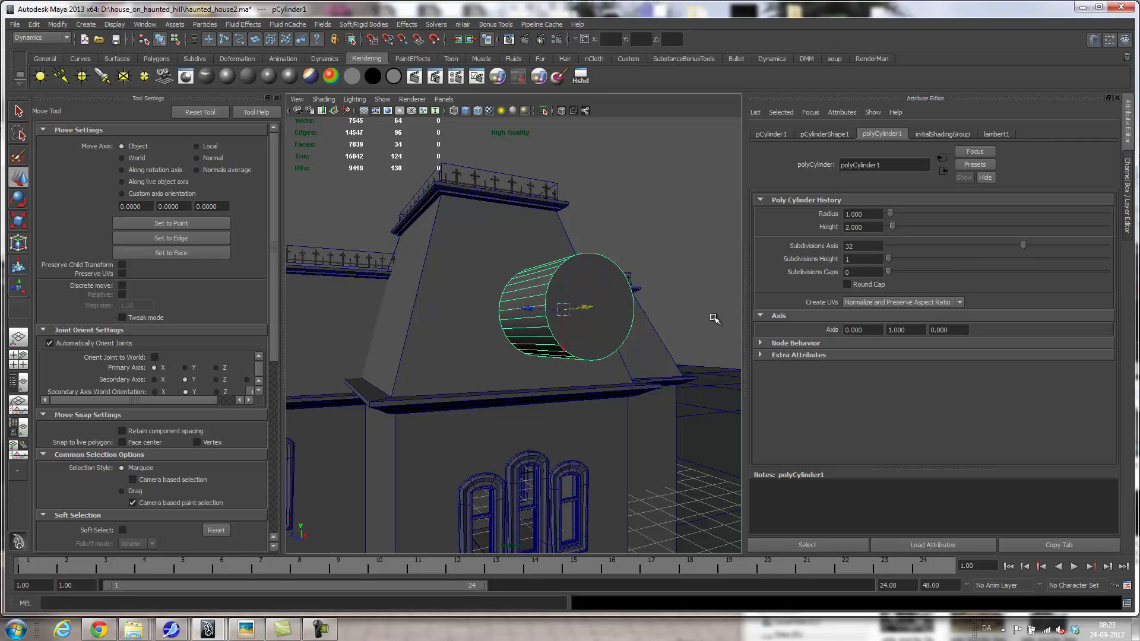
# Step: Select the cylinder's undivided front cap as a single face and return to object mode
pyautogui.rightClick(576, 275)
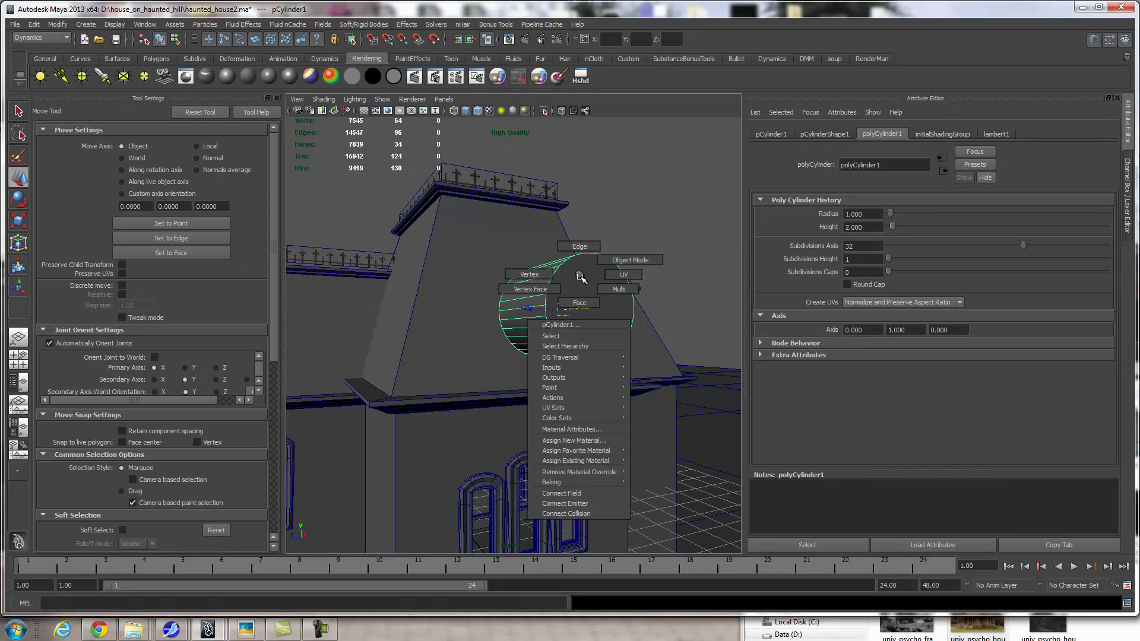
pyautogui.click(579, 303)
pyautogui.click(594, 287)
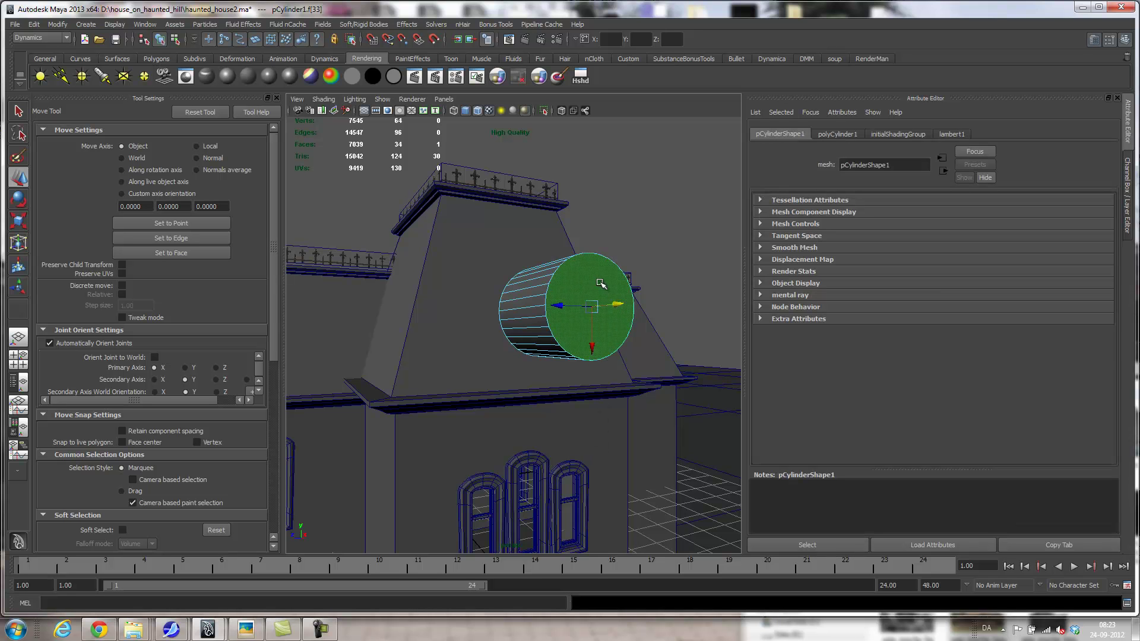
pyautogui.rightClick(588, 300)
pyautogui.click(648, 266)
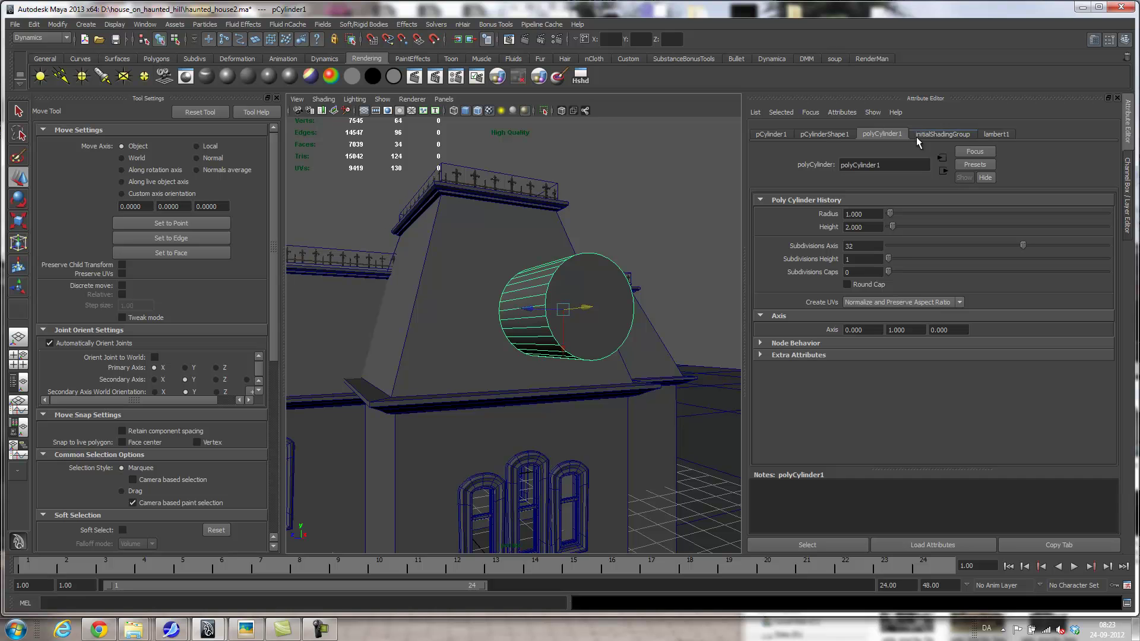
# Step: Set the cap subdivisions to 1 and select all the front cap's faces by converting the selected centre vertex to faces
pyautogui.moveTo(890, 272); pyautogui.dragTo(893, 272)
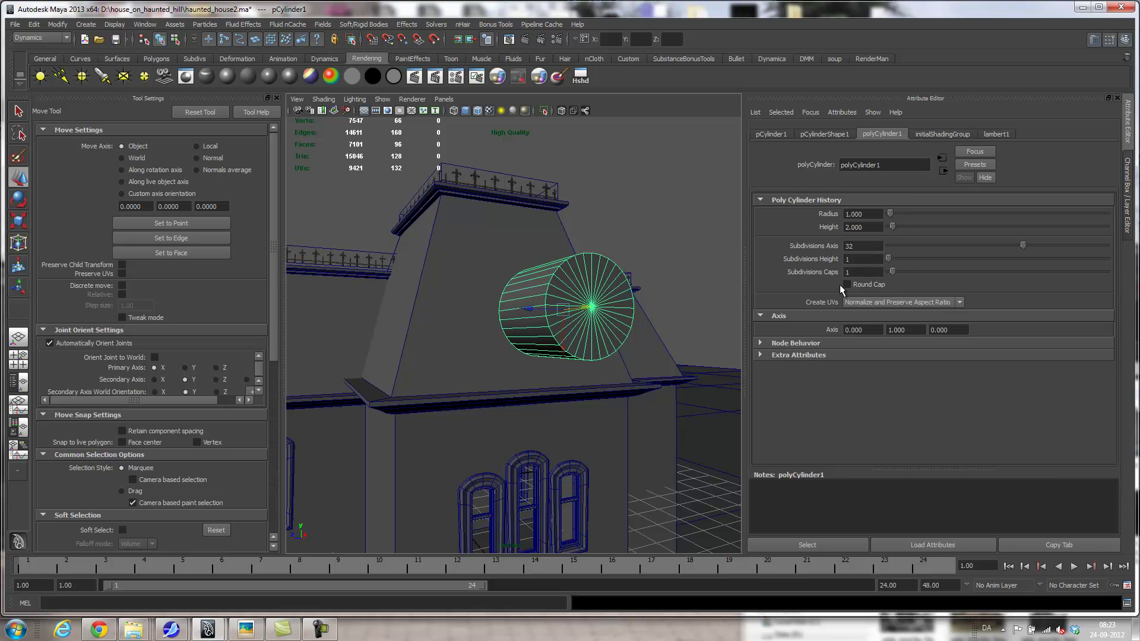
pyautogui.rightClick(602, 286)
pyautogui.click(601, 314)
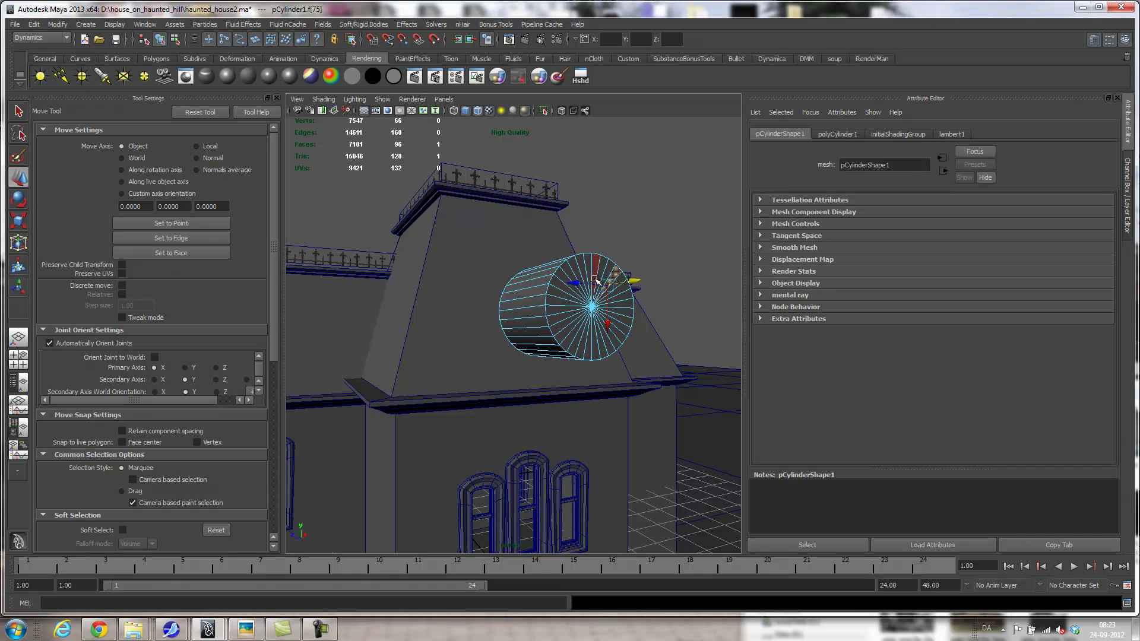
pyautogui.click(564, 347)
pyautogui.click(597, 345)
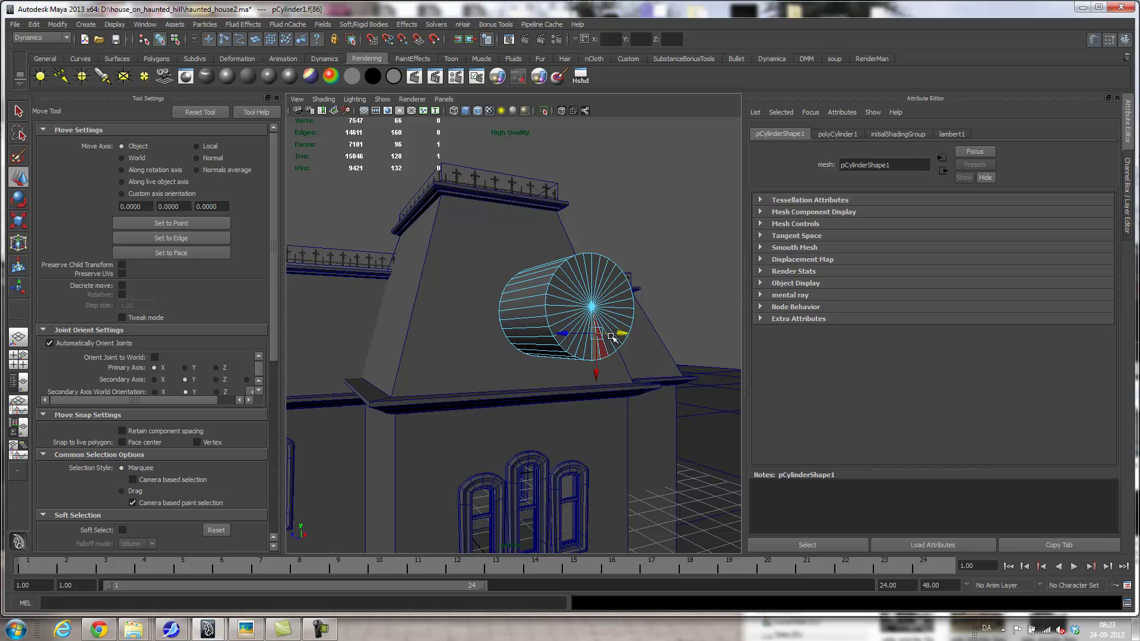
pyautogui.rightClick(594, 300)
pyautogui.moveTo(595, 272); pyautogui.dragTo(557, 299, button='right')
pyautogui.click(593, 307)
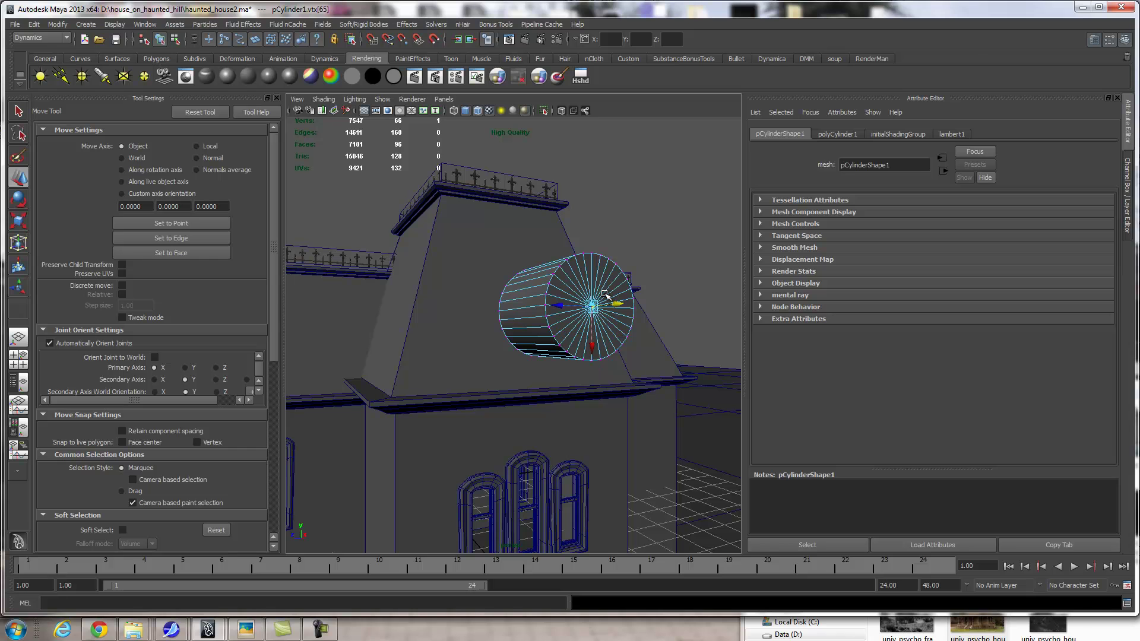
pyautogui.keyDown('ctrl'); pyautogui.moveTo(606, 292); pyautogui.dragTo(607, 359, button='right'); pyautogui.keyUp('ctrl')
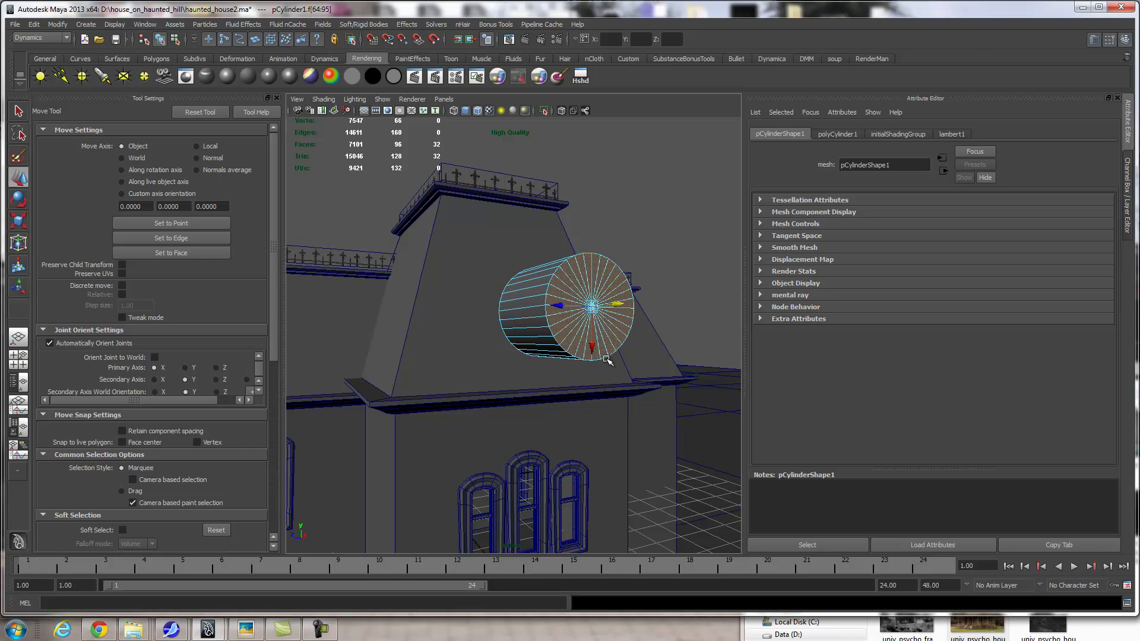
# Step: Set the cap subdivisions back to 0 and select the front cap face
pyautogui.click(830, 137)
pyautogui.moveTo(891, 275); pyautogui.dragTo(830, 283)
pyautogui.click(604, 297)
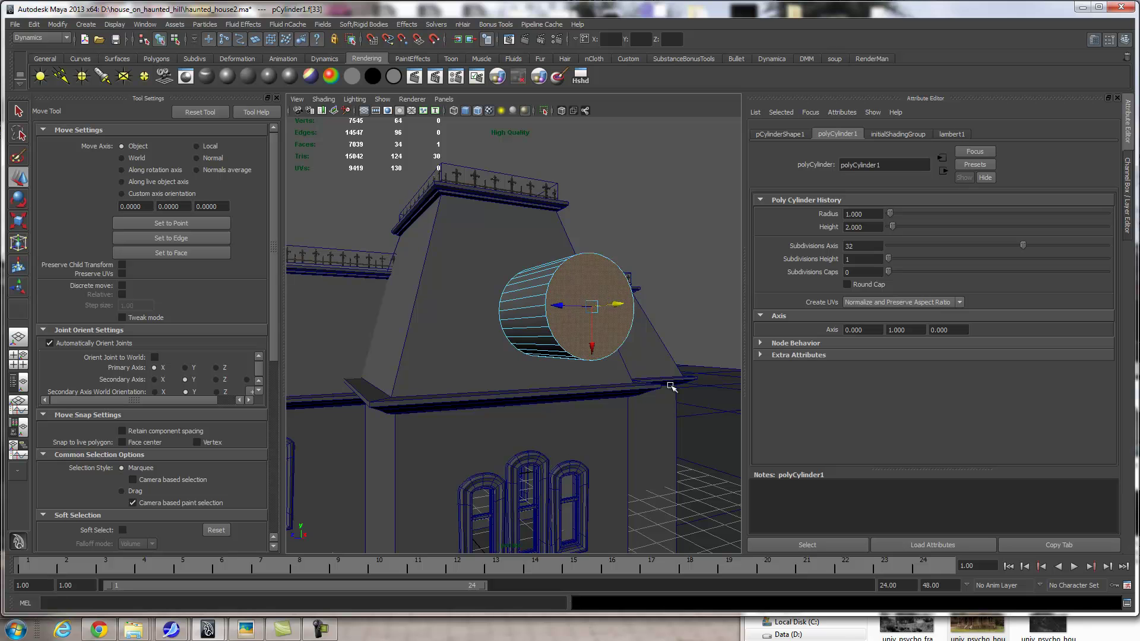
# Step: Return to object mode and move the cylinder back into the front roof slope of the central tower
pyautogui.keyDown('alt'); pyautogui.moveTo(623, 402); pyautogui.dragTo(466, 269); pyautogui.keyUp('alt')
pyautogui.moveTo(466, 269); pyautogui.dragTo(491, 261, button='right')
pyautogui.keyDown('alt'); pyautogui.moveTo(500, 308); pyautogui.dragTo(676, 337); pyautogui.keyUp('alt')
pyautogui.keyDown('alt'); pyautogui.moveTo(638, 283); pyautogui.dragTo(483, 258); pyautogui.keyUp('alt')
pyautogui.moveTo(588, 338); pyautogui.dragTo(458, 340)
pyautogui.keyDown('alt'); pyautogui.moveTo(457, 340); pyautogui.dragTo(498, 341, button='middle'); pyautogui.keyUp('alt')
pyautogui.keyDown('alt'); pyautogui.moveTo(498, 341); pyautogui.dragTo(619, 348, button='right'); pyautogui.keyUp('alt')
# Step: Scale the cylinder narrower across its width to shape it into an upright oval
pyautogui.press('r')
pyautogui.moveTo(471, 259); pyautogui.dragTo(552, 292)
pyautogui.keyDown('alt'); pyautogui.moveTo(552, 292); pyautogui.dragTo(621, 305, button='right'); pyautogui.keyUp('alt')
pyautogui.keyDown('alt'); pyautogui.moveTo(566, 236); pyautogui.dragTo(518, 301, button='middle'); pyautogui.keyUp('alt')
# Step: Select the cylinder's front cap face and inset it using an Extrude with an offset of 0.1
pyautogui.rightClick(518, 248)
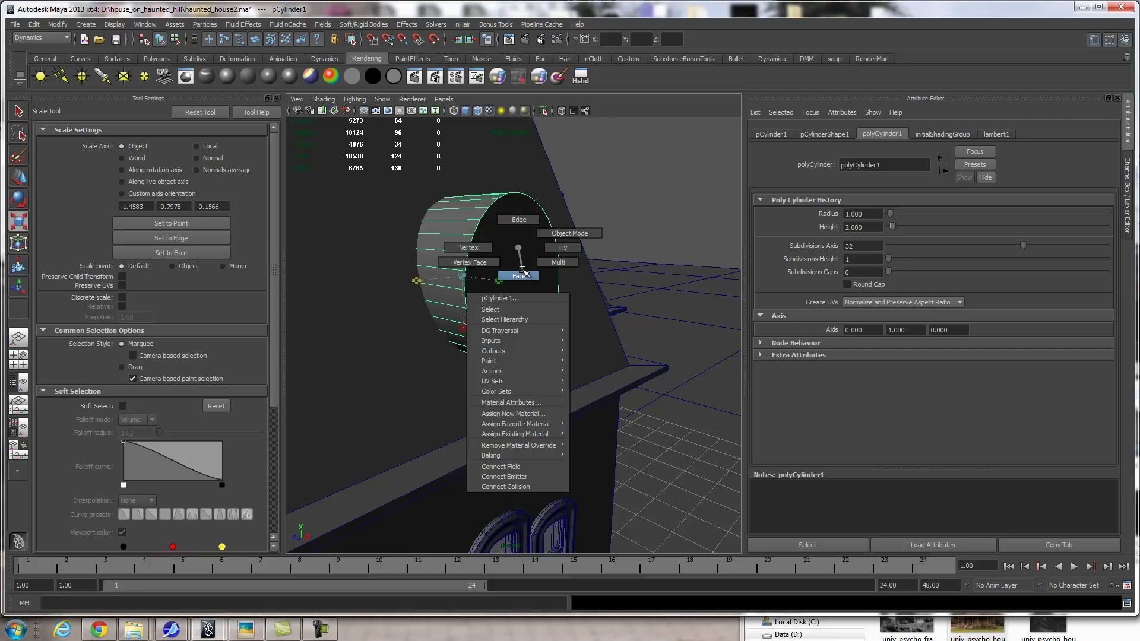
pyautogui.moveTo(523, 271); pyautogui.dragTo(523, 274, button='right')
pyautogui.click(507, 242)
pyautogui.keyDown('alt'); pyautogui.moveTo(583, 295); pyautogui.dragTo(545, 259); pyautogui.keyUp('alt')
pyautogui.click(157, 58)
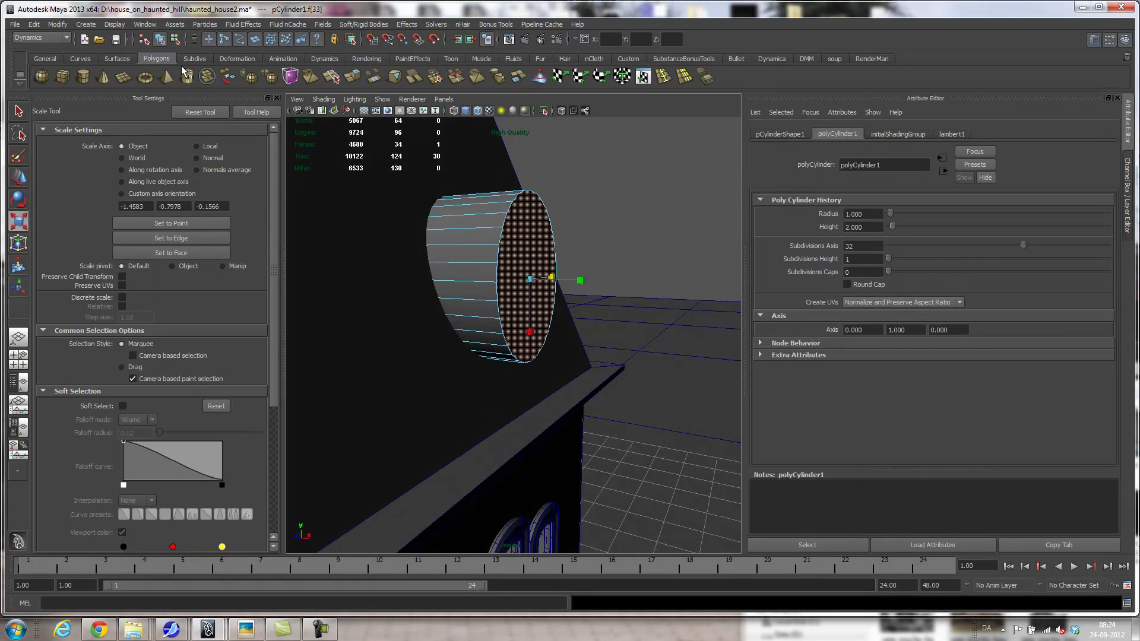
pyautogui.click(351, 79)
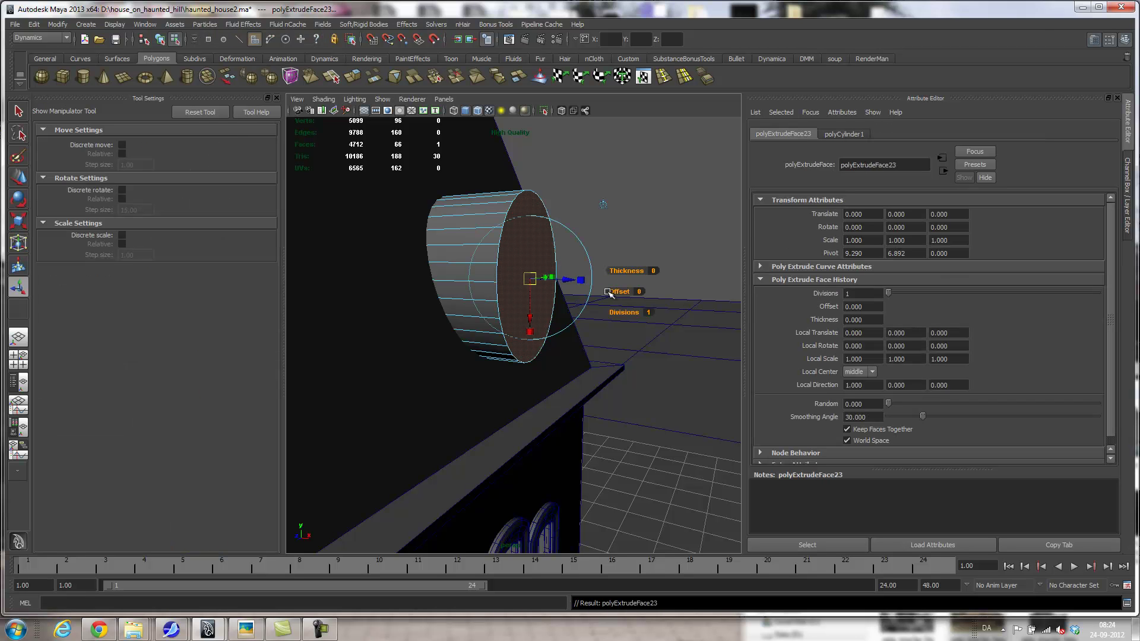
pyautogui.moveTo(628, 292); pyautogui.dragTo(437, 291)
# Step: Extrude the inner cap face about 0.06 inward and inset it with another extrusion offset by 0.1
pyautogui.hotkey('ctrl', 'e')
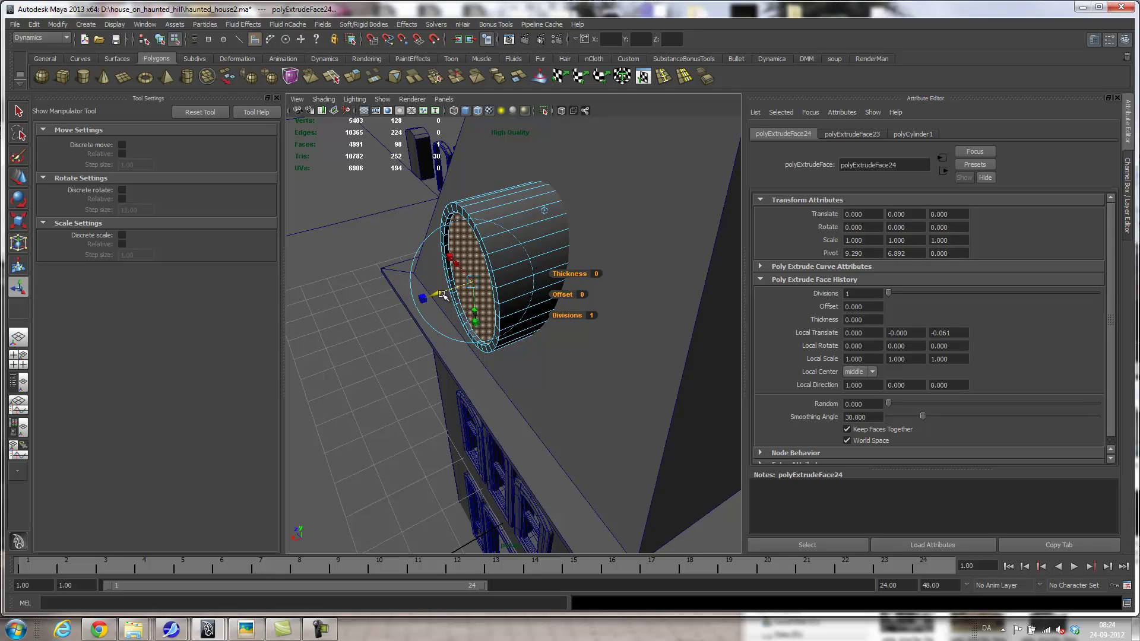
pyautogui.press('g')
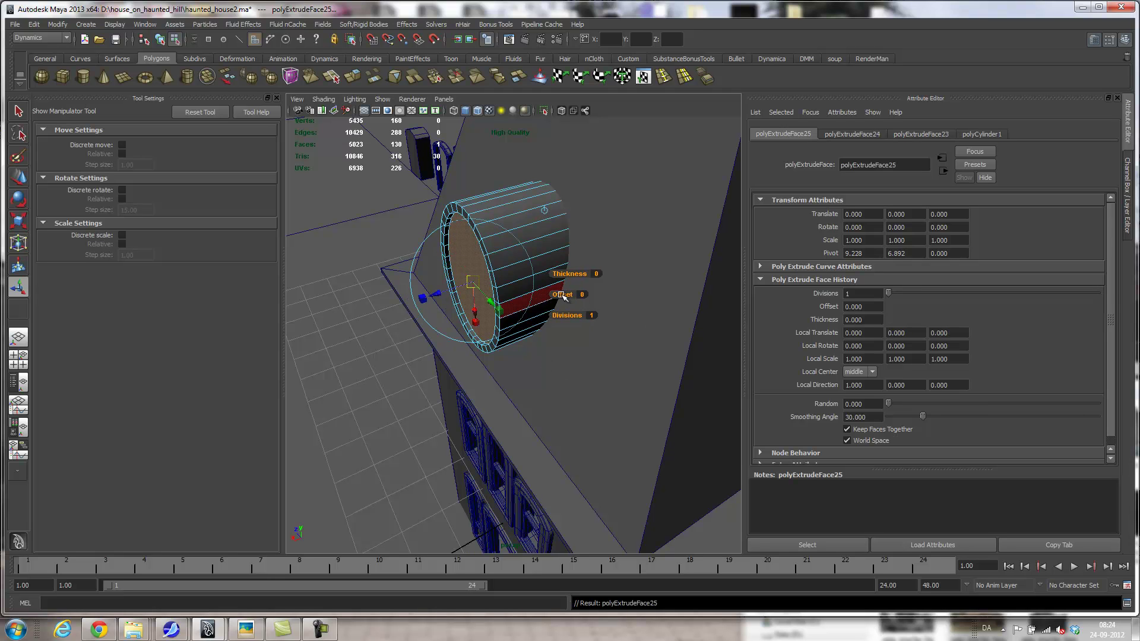
pyautogui.moveTo(562, 295); pyautogui.dragTo(564, 295)
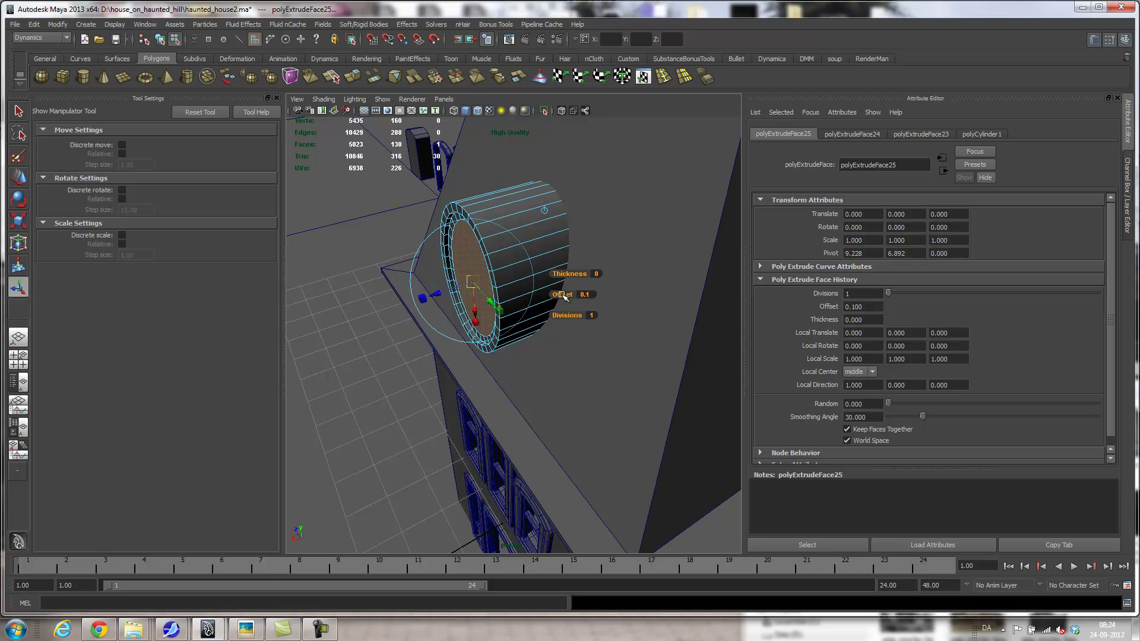
# Step: Extrude the inner face about 0.07 deeper to form a second ledge and inset it once more with a 0.1 offset
pyautogui.hotkey('ctrl', 'e')
pyautogui.moveTo(443, 293); pyautogui.dragTo(449, 292)
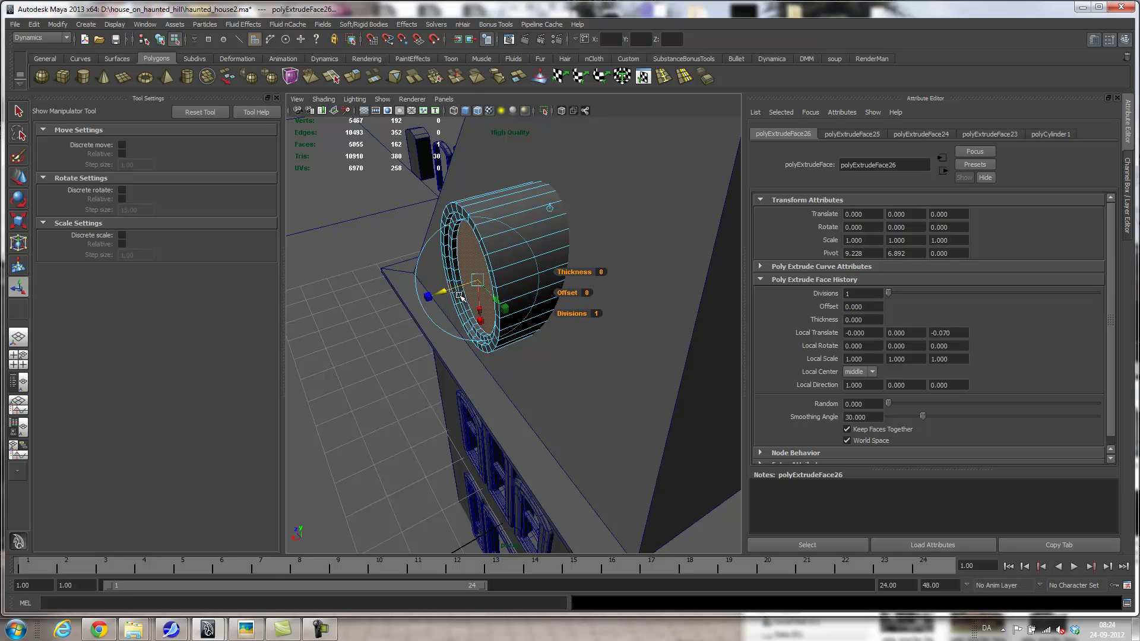
pyautogui.press('g')
pyautogui.moveTo(574, 294); pyautogui.dragTo(572, 292)
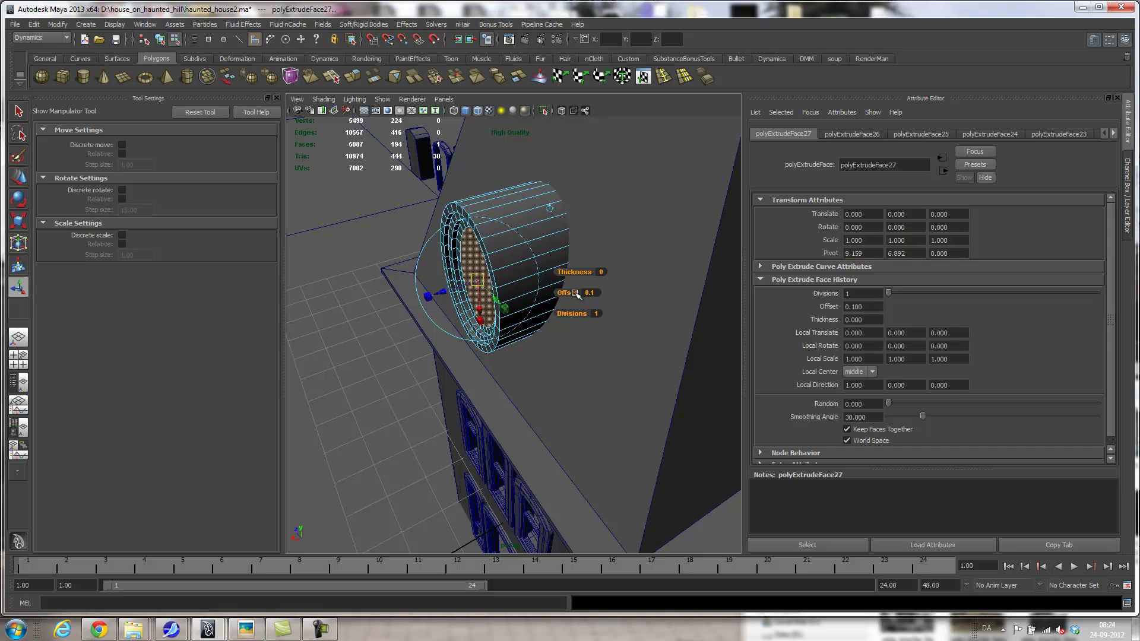
# Step: Extrude the innermost face about 0.165 back into the cylinder to recess the window opening
pyautogui.keyDown('alt'); pyautogui.moveTo(549, 377); pyautogui.dragTo(585, 355); pyautogui.keyUp('alt')
pyautogui.press('g')
pyautogui.moveTo(466, 295); pyautogui.dragTo(474, 291)
pyautogui.keyDown('alt'); pyautogui.moveTo(576, 315); pyautogui.dragTo(628, 306); pyautogui.keyUp('alt')
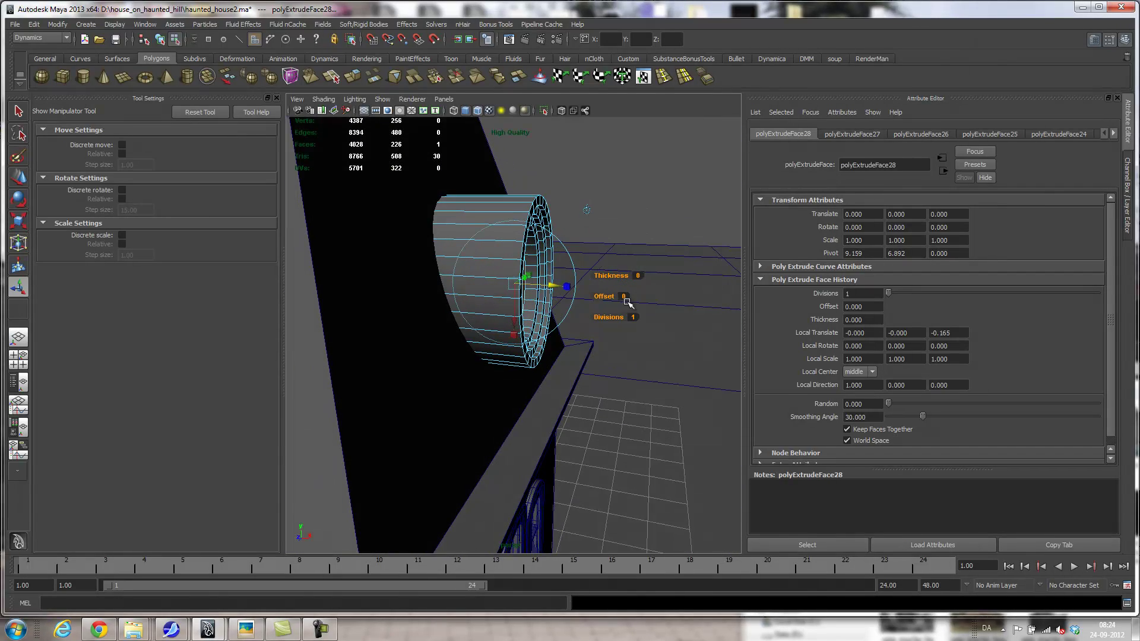
# Step: Examine the oval window's frame in the reference photo univ_psycho_frame_c.jpg in Picasa Photo Viewer and return to Maya
pyautogui.click(247, 627)
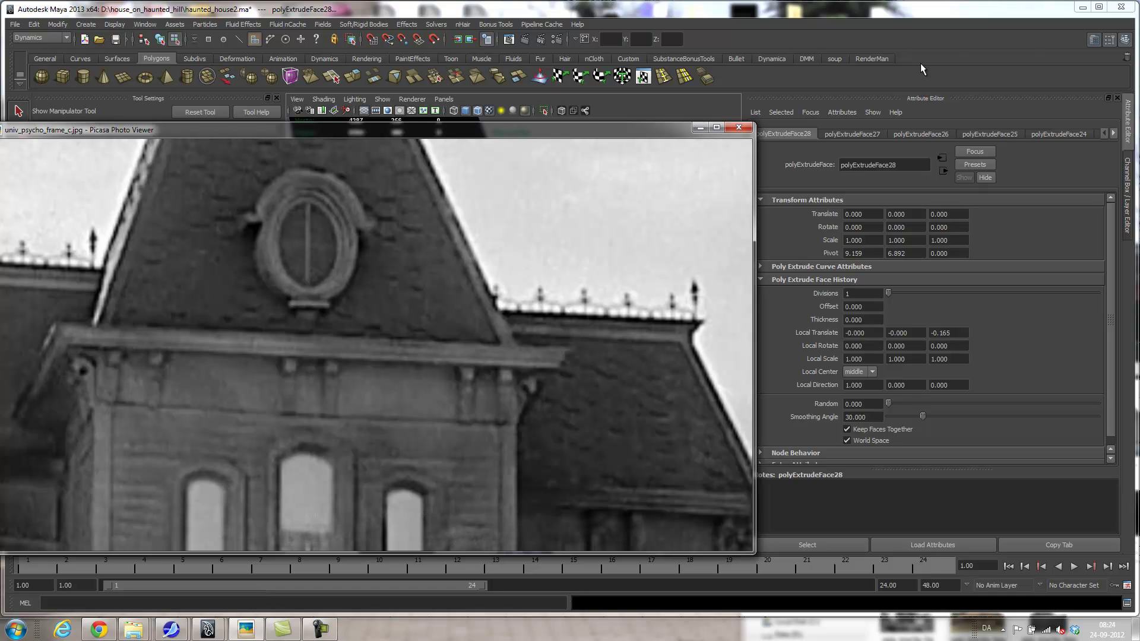
pyautogui.click(1082, 7)
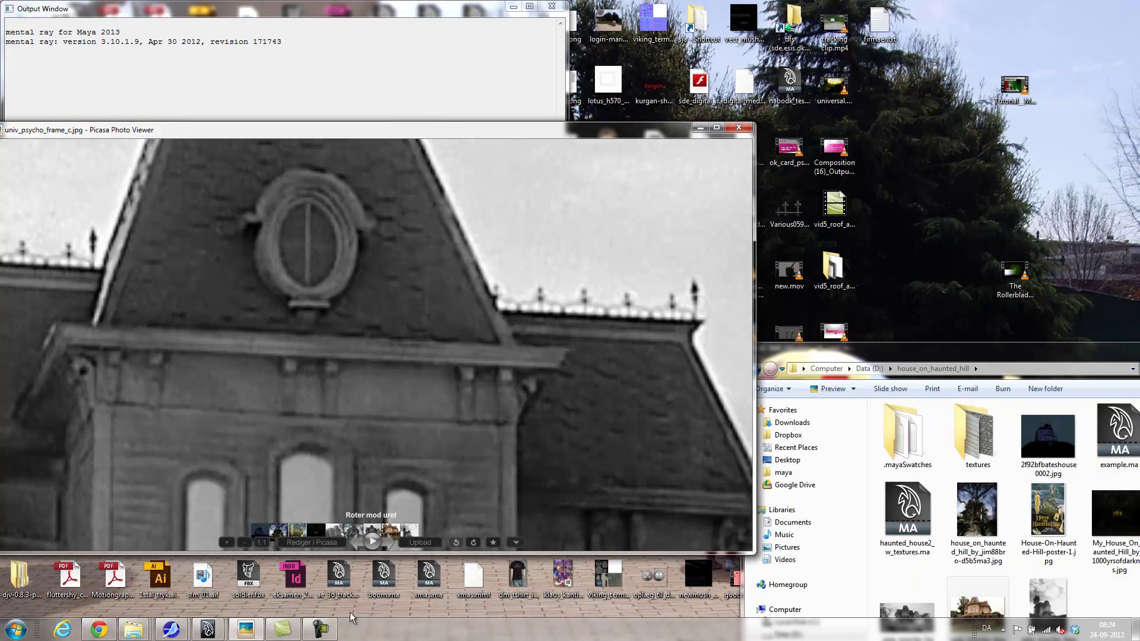
pyautogui.moveTo(209, 629)
pyautogui.click(251, 533)
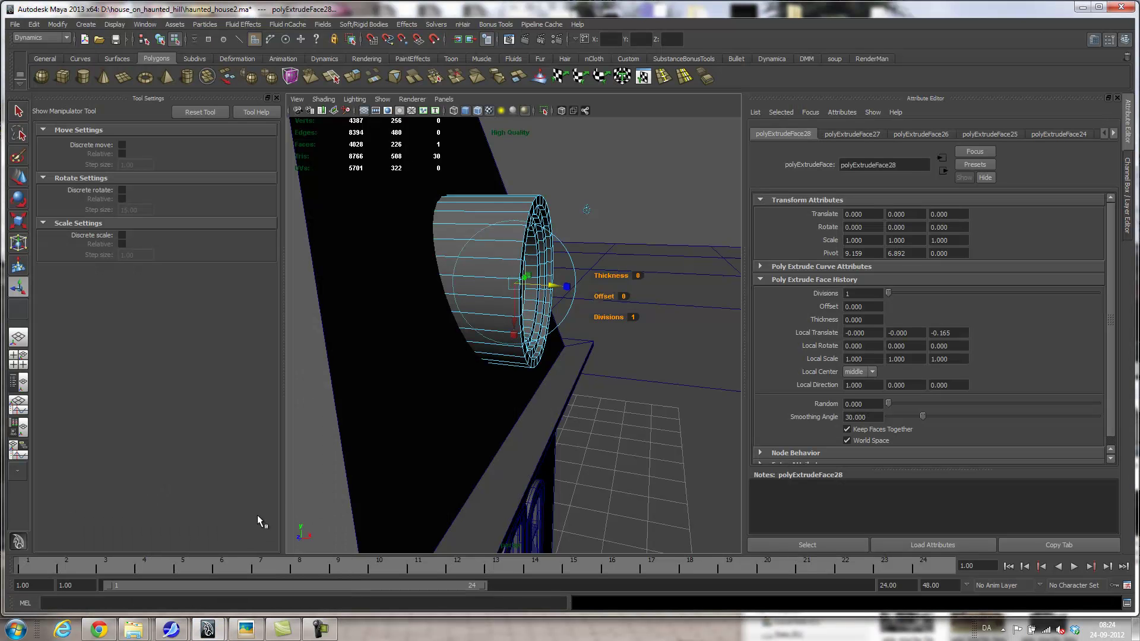
# Step: Select the band of outer side faces running around the upper half of the oval cylinder
pyautogui.keyDown('alt'); pyautogui.moveTo(626, 295); pyautogui.dragTo(506, 290); pyautogui.keyUp('alt')
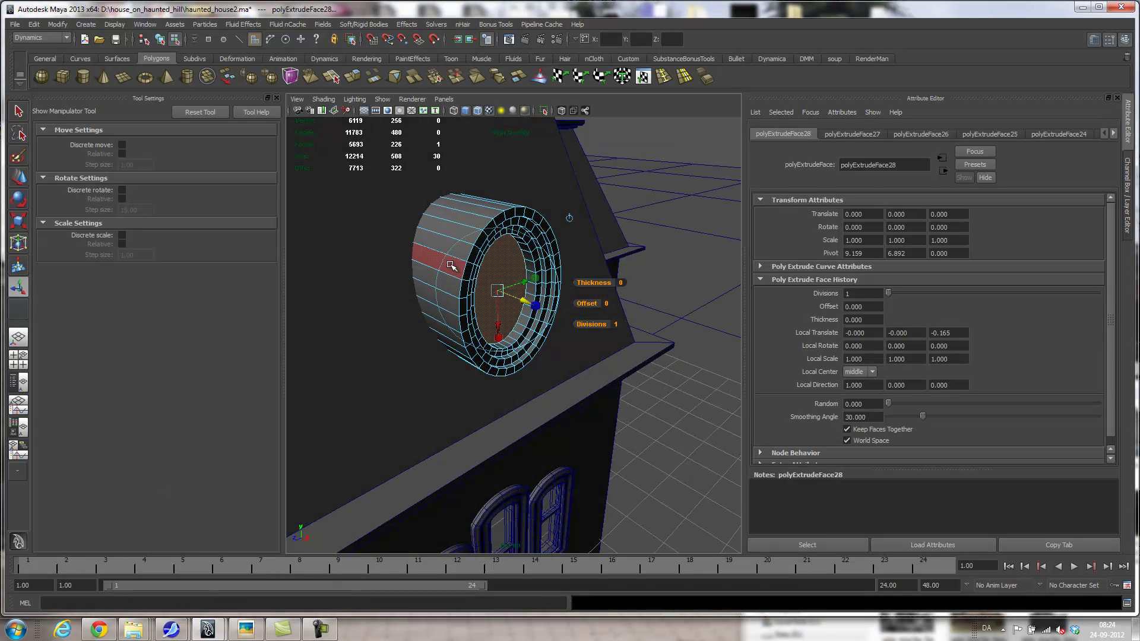
pyautogui.click(425, 277)
pyautogui.keyDown('alt'); pyautogui.moveTo(610, 341); pyautogui.dragTo(538, 263); pyautogui.keyUp('alt')
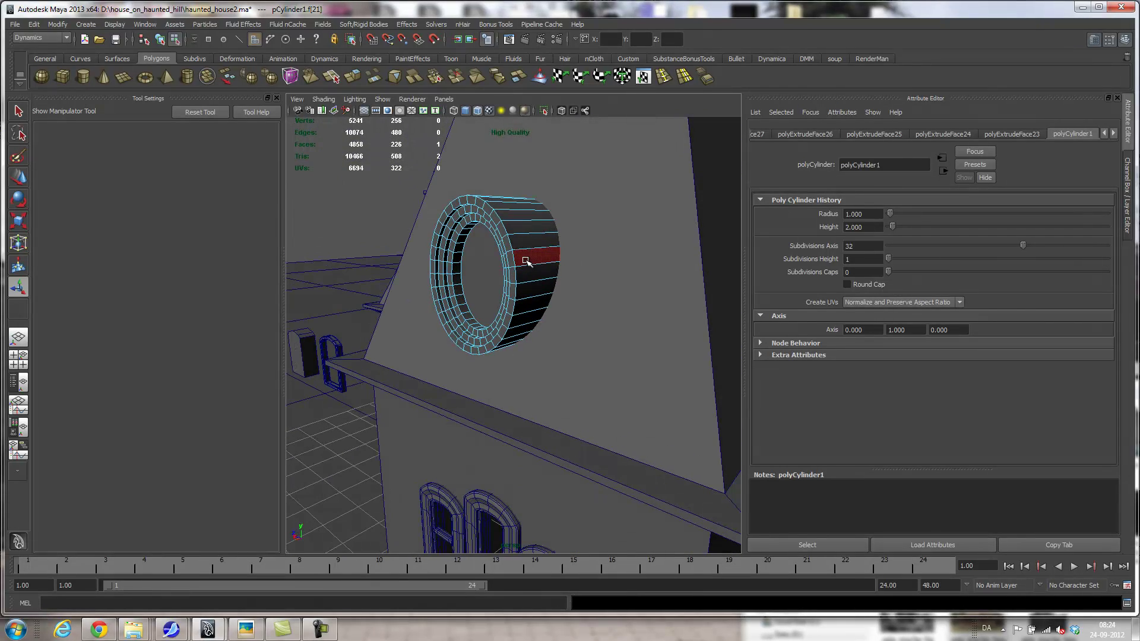
pyautogui.keyDown('shift'); pyautogui.doubleClick(526, 262); pyautogui.keyUp('shift')
pyautogui.keyDown('alt'); pyautogui.moveTo(525, 259); pyautogui.dragTo(623, 256); pyautogui.keyUp('alt')
# Step: Extrude the selected upper side faces outward by about 0.116 to form the window's hood and return to object mode
pyautogui.click(355, 76)
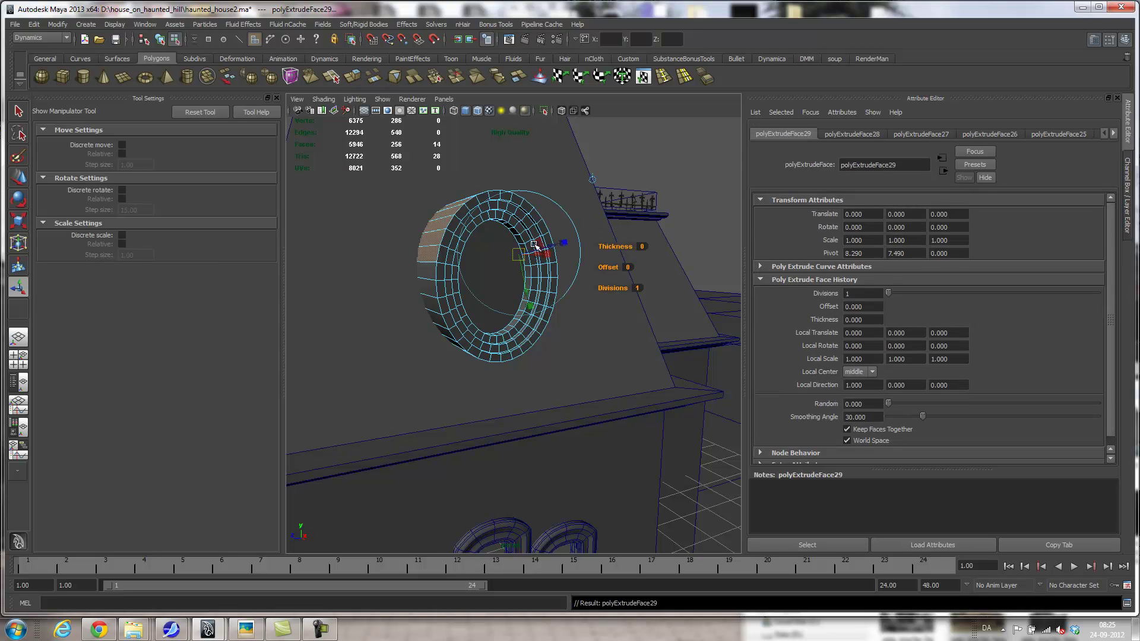
pyautogui.moveTo(552, 250); pyautogui.dragTo(559, 253)
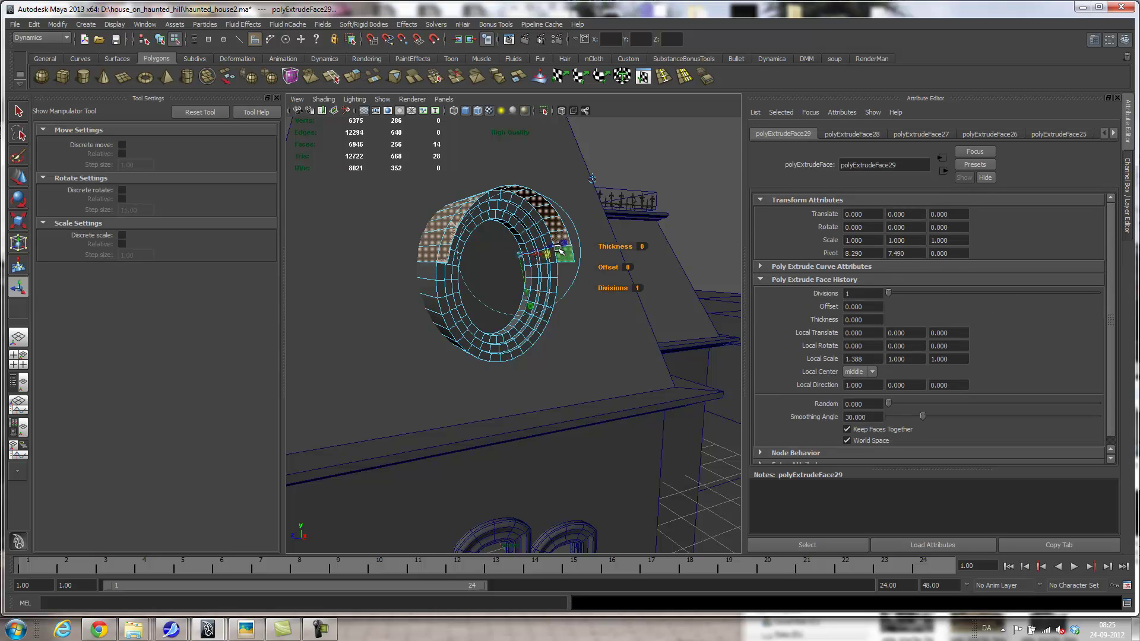
pyautogui.keyDown('alt'); pyautogui.moveTo(581, 320); pyautogui.dragTo(535, 311); pyautogui.keyUp('alt')
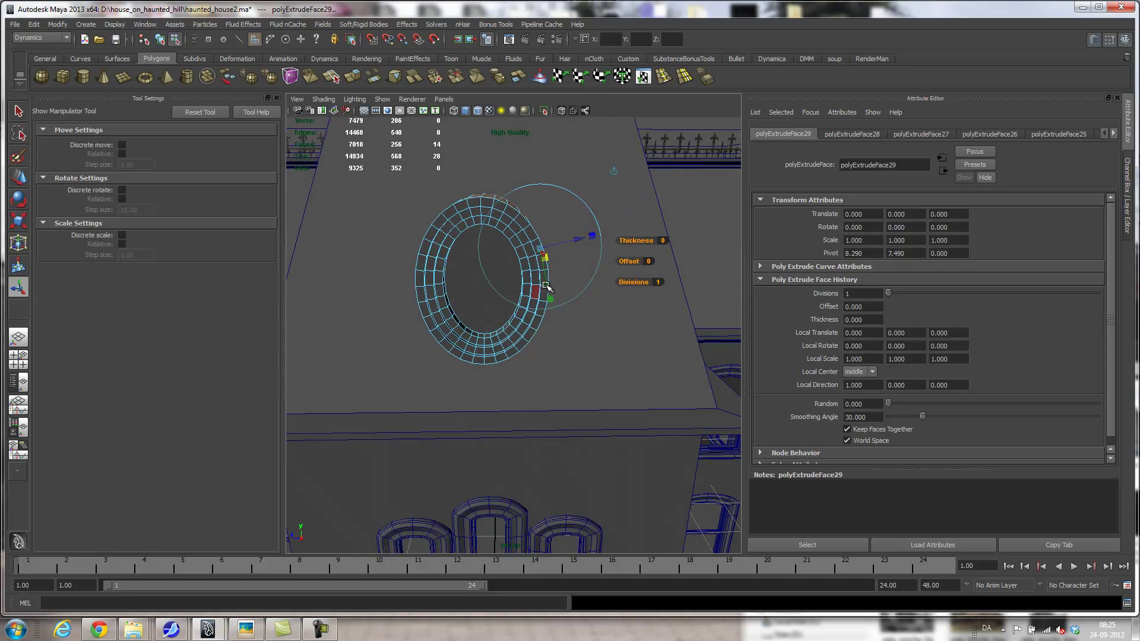
pyautogui.moveTo(574, 240); pyautogui.dragTo(584, 239)
pyautogui.keyDown('alt'); pyautogui.moveTo(586, 286); pyautogui.dragTo(611, 326); pyautogui.keyUp('alt')
pyautogui.keyDown('alt'); pyautogui.moveTo(611, 326); pyautogui.dragTo(520, 324, button='right'); pyautogui.keyUp('alt')
pyautogui.keyDown('alt'); pyautogui.moveTo(520, 324); pyautogui.dragTo(531, 304); pyautogui.keyUp('alt')
pyautogui.scroll(3, 535, 332)
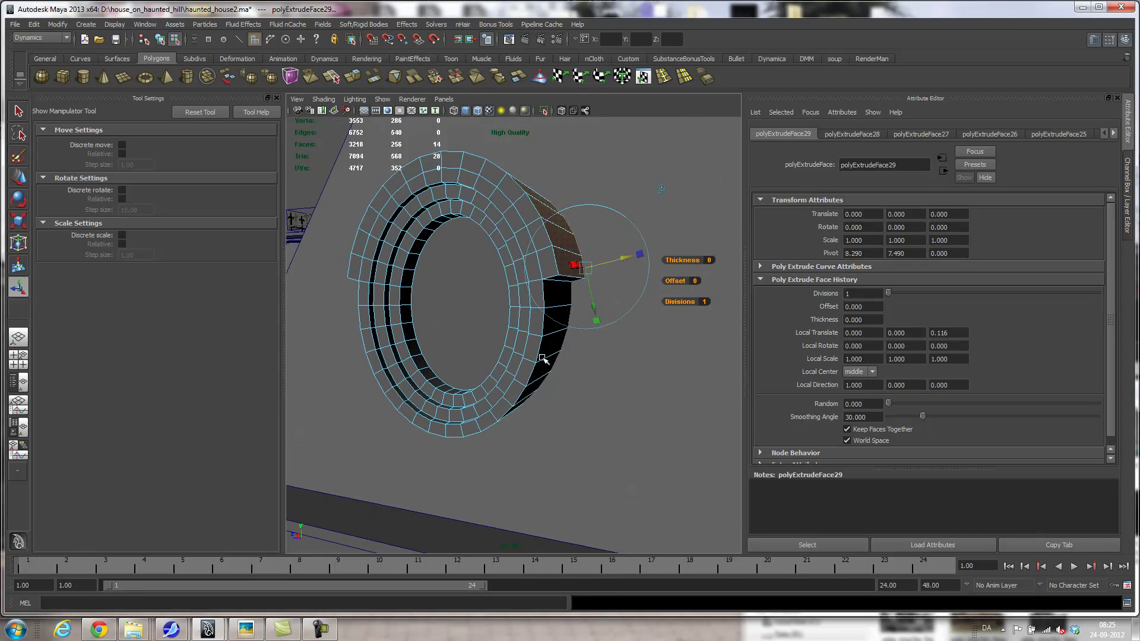
pyautogui.rightClick(544, 385)
pyautogui.click(592, 369)
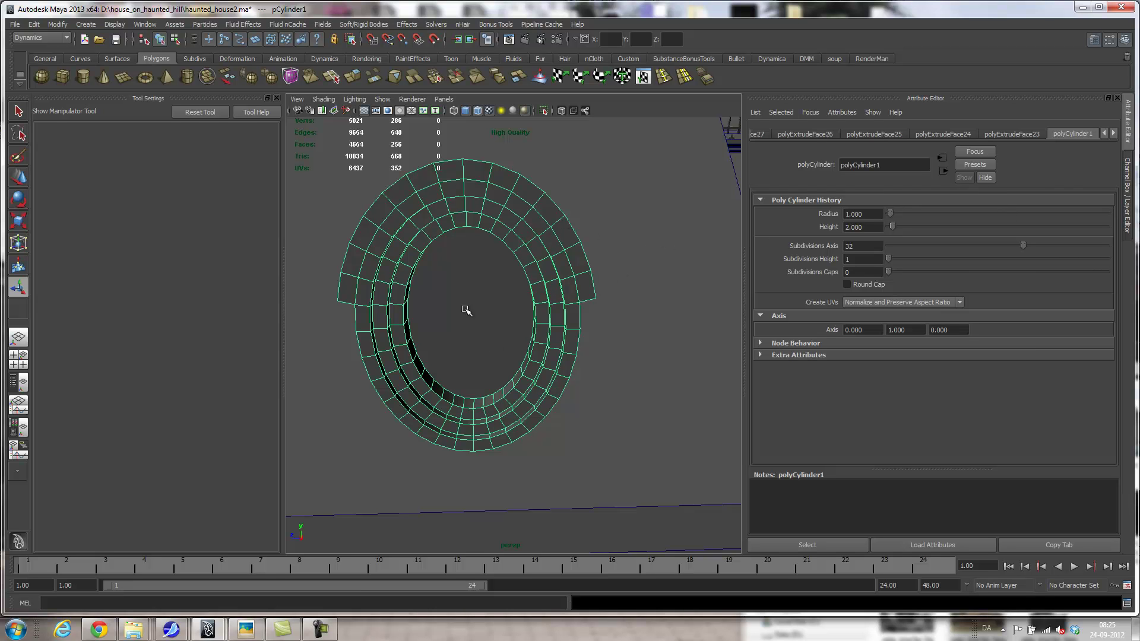
# Step: Compare the modelled frame's ring widths and hood with the oval window in the reference photo
pyautogui.click(246, 629)
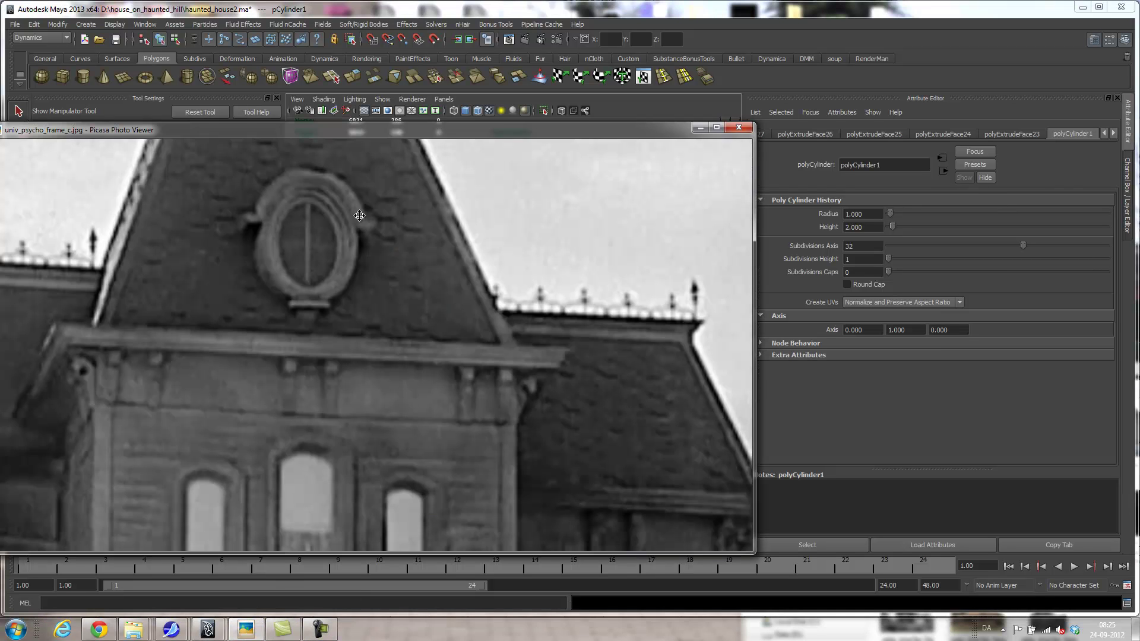
pyautogui.moveTo(212, 634)
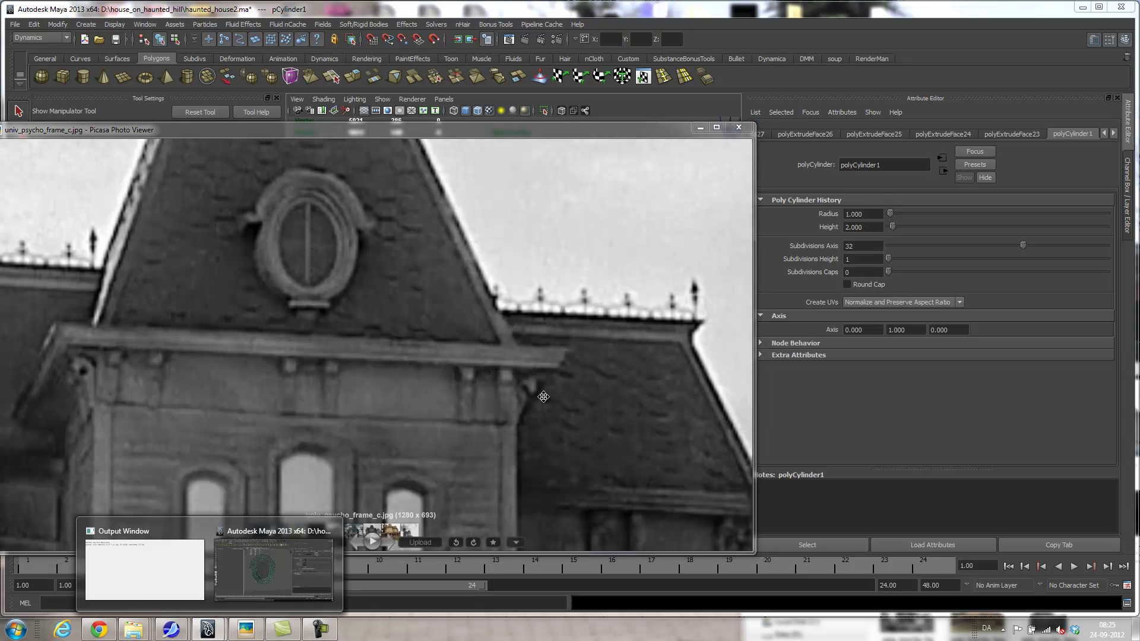
pyautogui.click(267, 564)
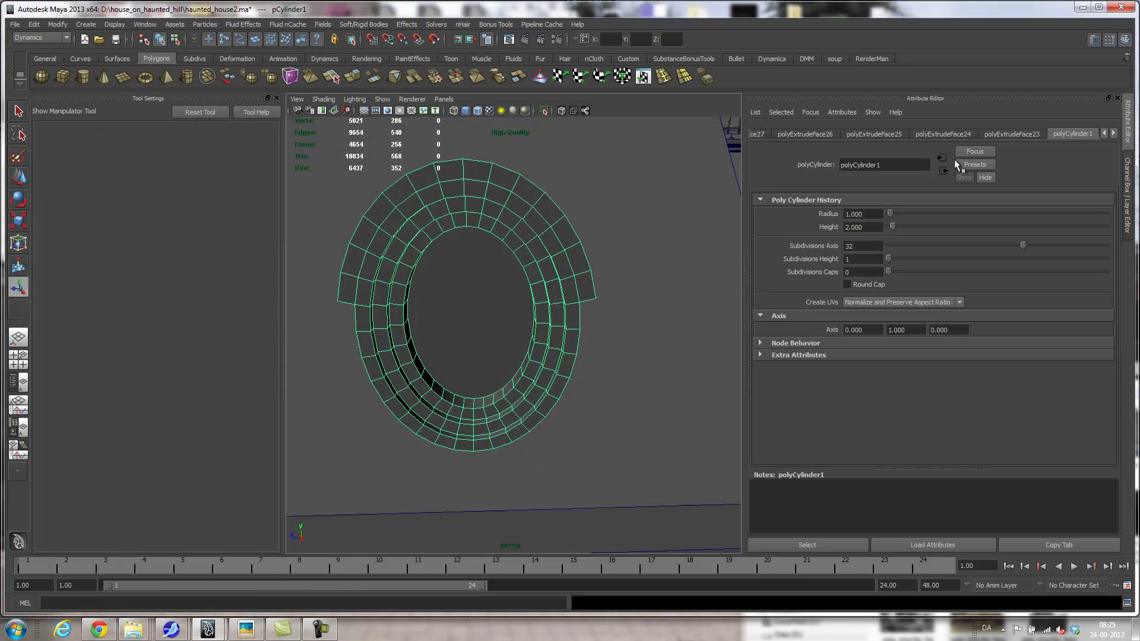
# Step: Set the offset of the outermost inset extrusion (polyExtrudeFace23) to 0.05 in the construction history
pyautogui.click(1128, 166)
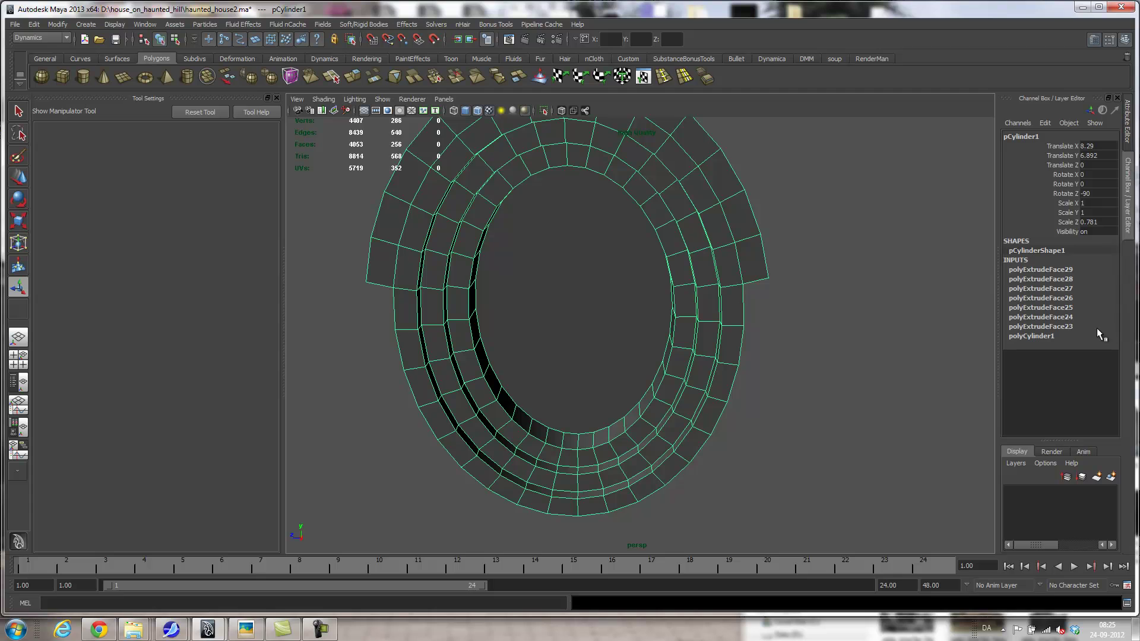
pyautogui.click(1044, 330)
pyautogui.moveTo(1119, 269); pyautogui.dragTo(1125, 394)
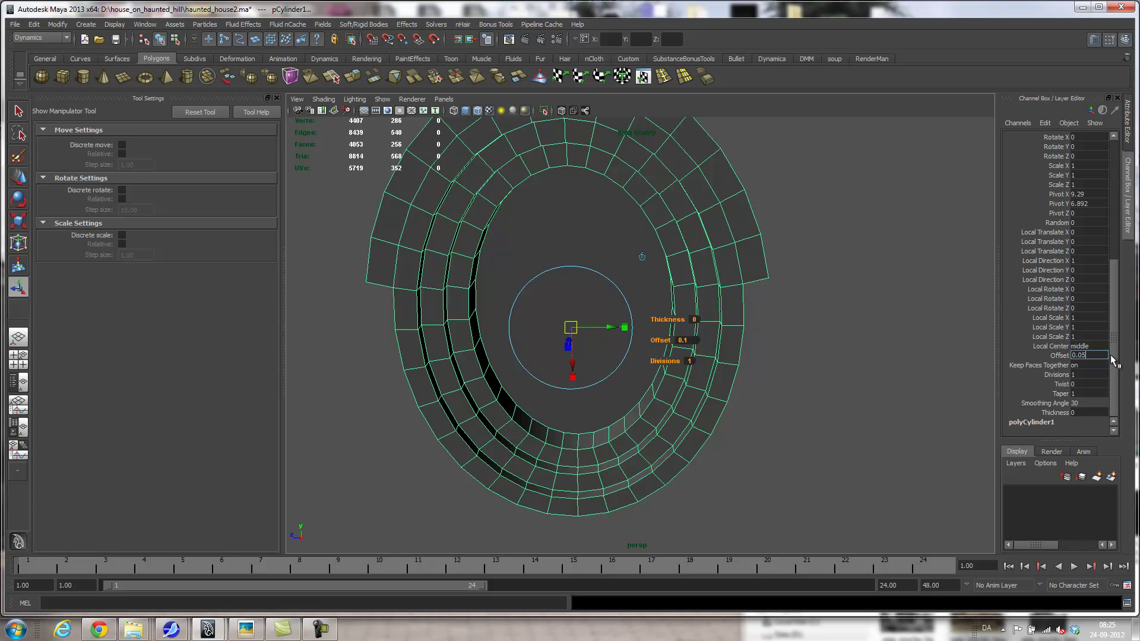
pyautogui.press('Return')
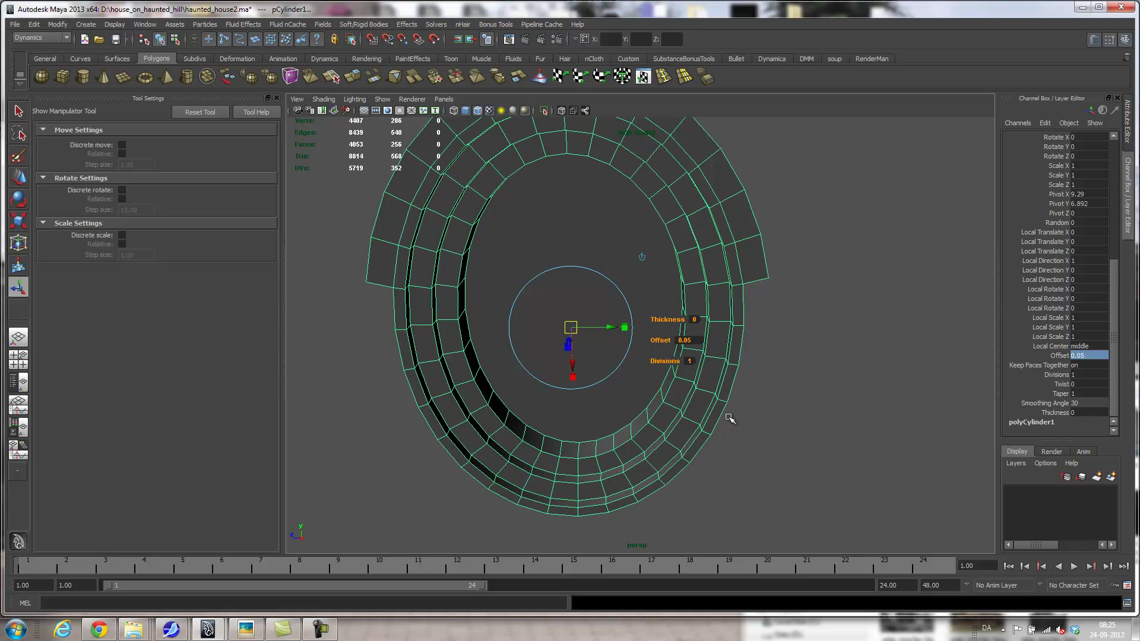
# Step: Set the offset of the second inset extrusion (polyExtrudeFace25) to 0.05 in the construction history
pyautogui.moveTo(1116, 269); pyautogui.dragTo(1107, 157)
pyautogui.keyDown('alt'); pyautogui.moveTo(708, 315); pyautogui.dragTo(777, 282); pyautogui.keyUp('alt')
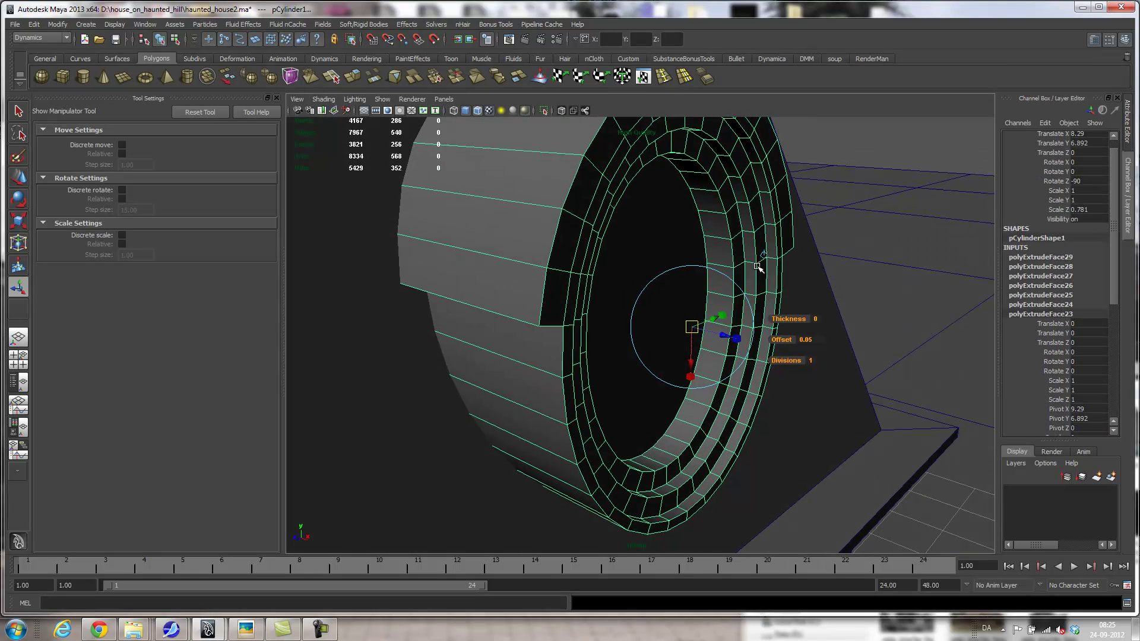
pyautogui.click(1068, 305)
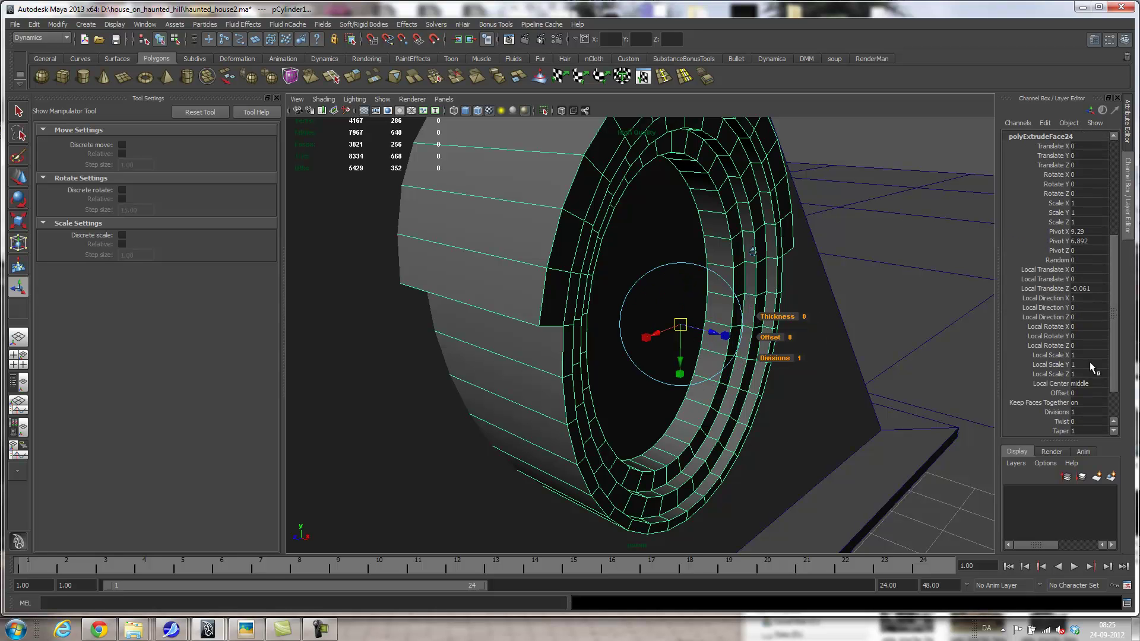
pyautogui.moveTo(1114, 322); pyautogui.dragTo(1115, 347)
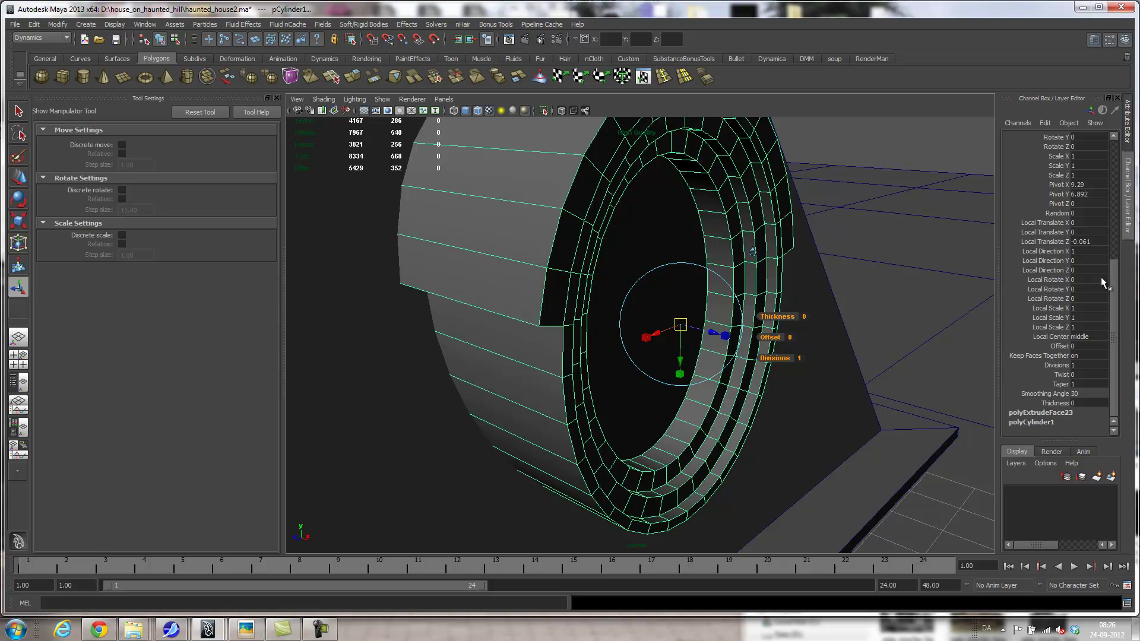
pyautogui.moveTo(1115, 301); pyautogui.dragTo(1096, 234)
pyautogui.click(1071, 286)
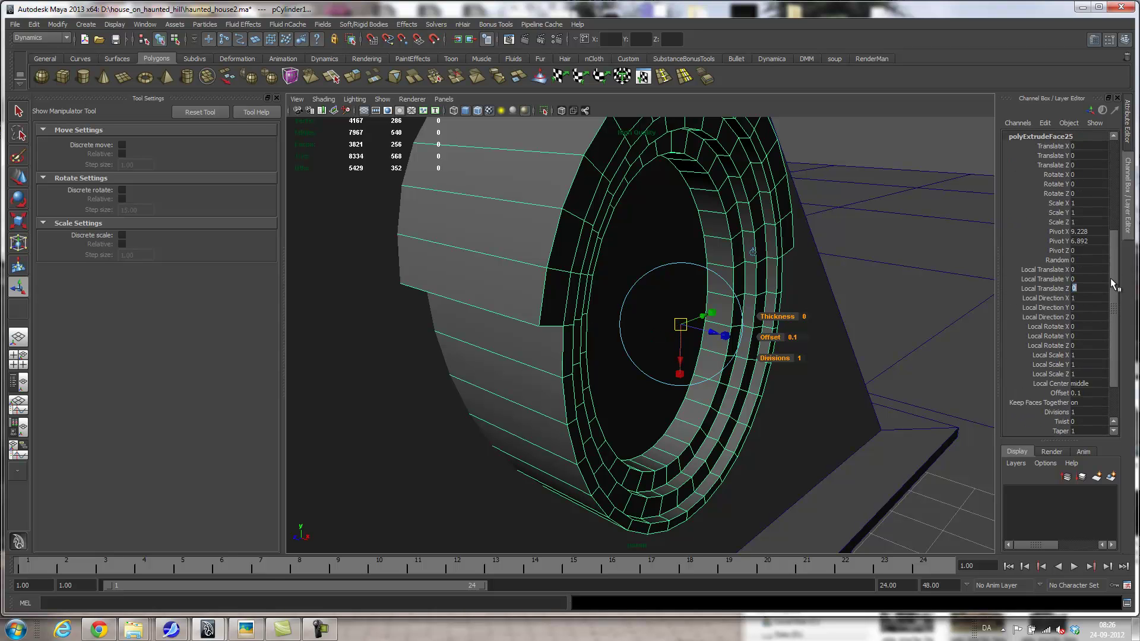
pyautogui.click(1076, 392)
pyautogui.write('0.05')
pyautogui.press('Return')
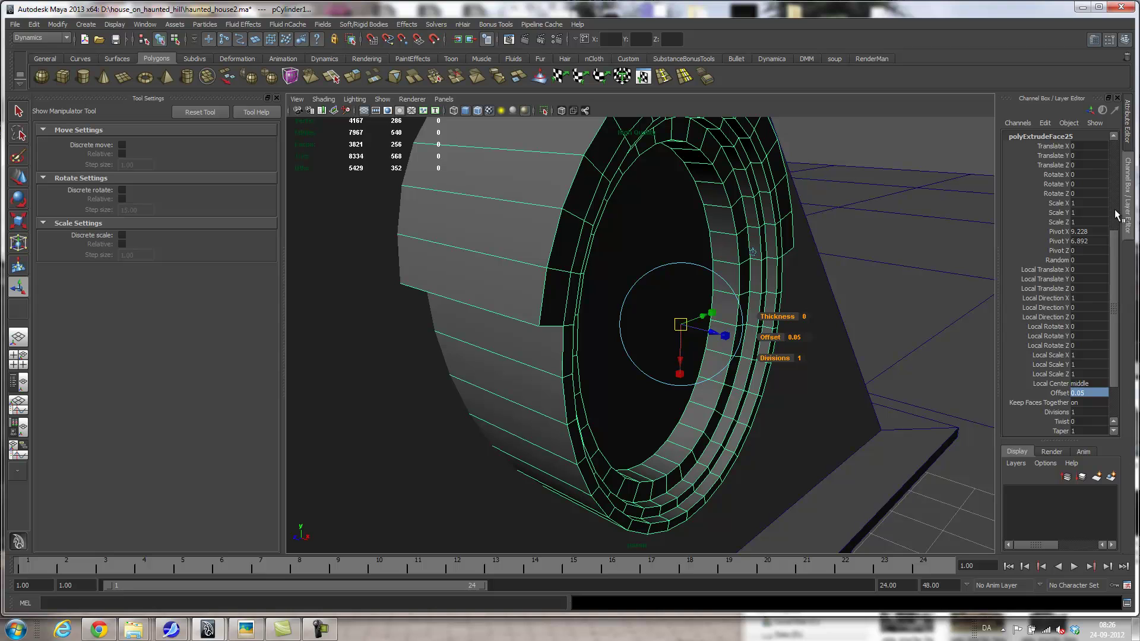
# Step: Set both the Local Translate Y and the offset of the innermost inset extrusion (polyExtrudeFace27) to 0.05
pyautogui.scroll(6, 1106, 236)
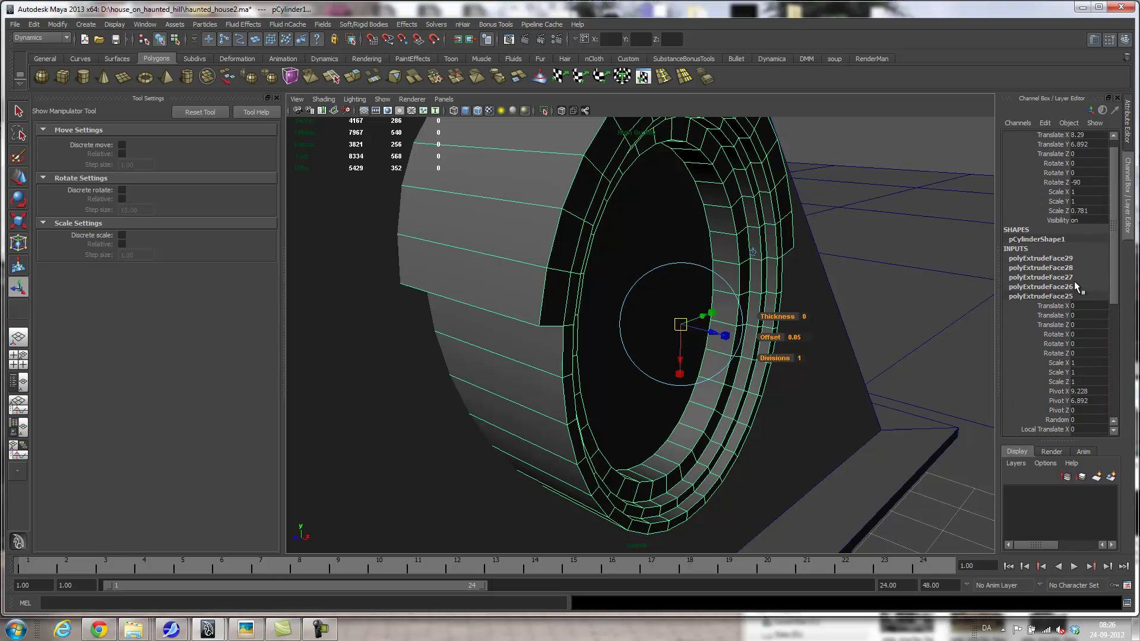
pyautogui.click(1075, 278)
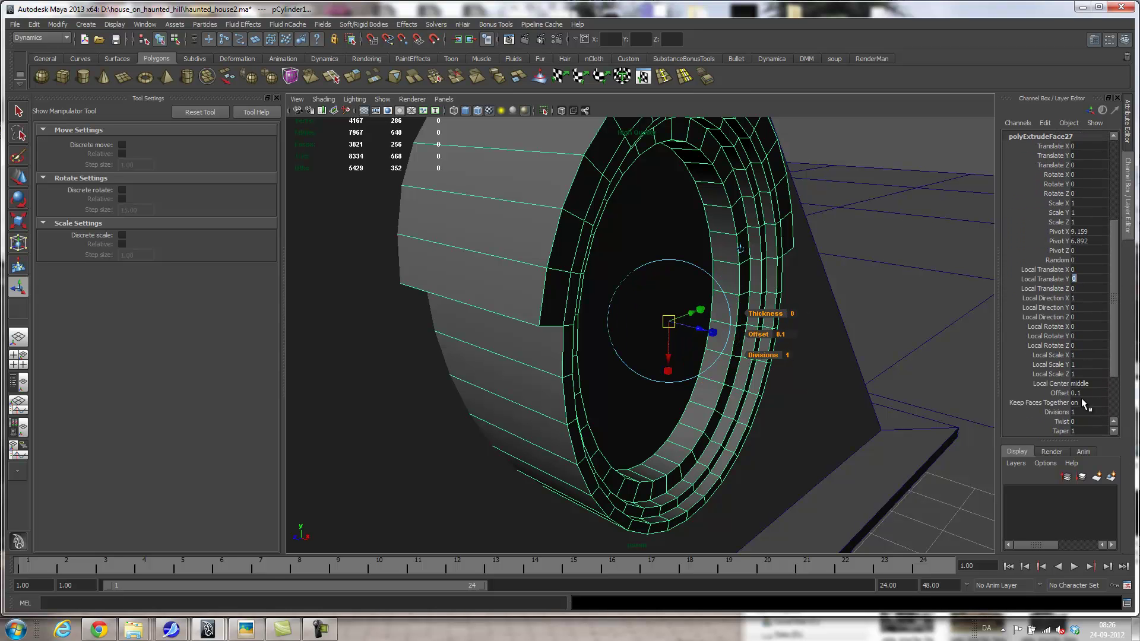
pyautogui.write('0.05')
pyautogui.press('Return')
pyautogui.keyDown('alt'); pyautogui.moveTo(772, 333); pyautogui.dragTo(775, 409); pyautogui.keyUp('alt')
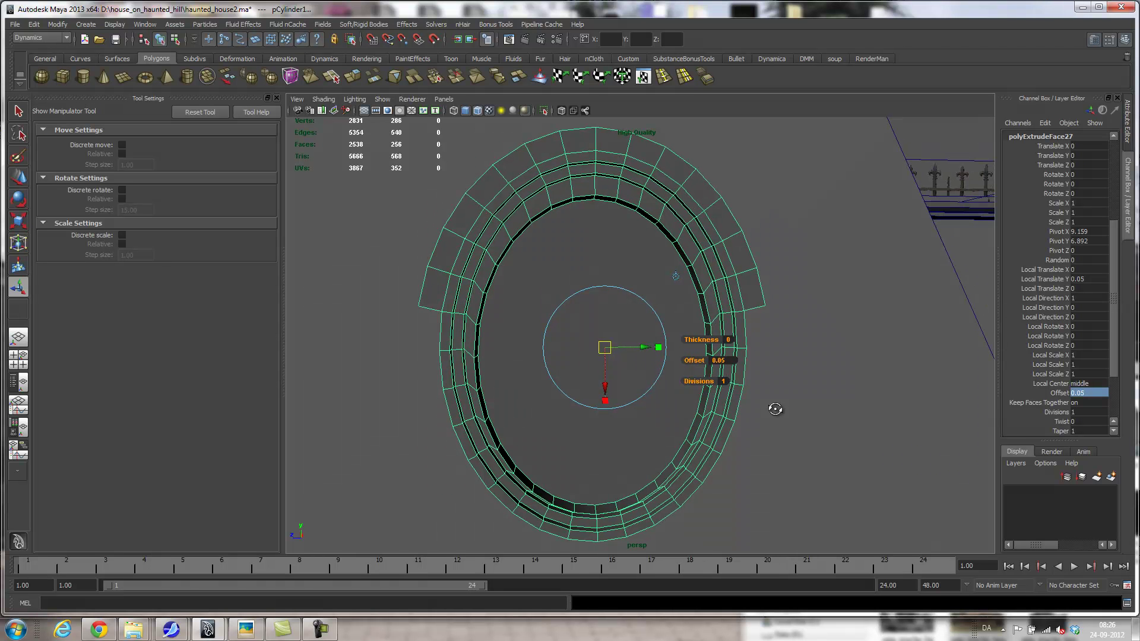
# Step: Set the offset of the innermost inset extrusion (polyExtrudeFace27) to 0.1 to widen the inner ring
pyautogui.doubleClick(1088, 394)
pyautogui.write('.1')
pyautogui.press('Return')
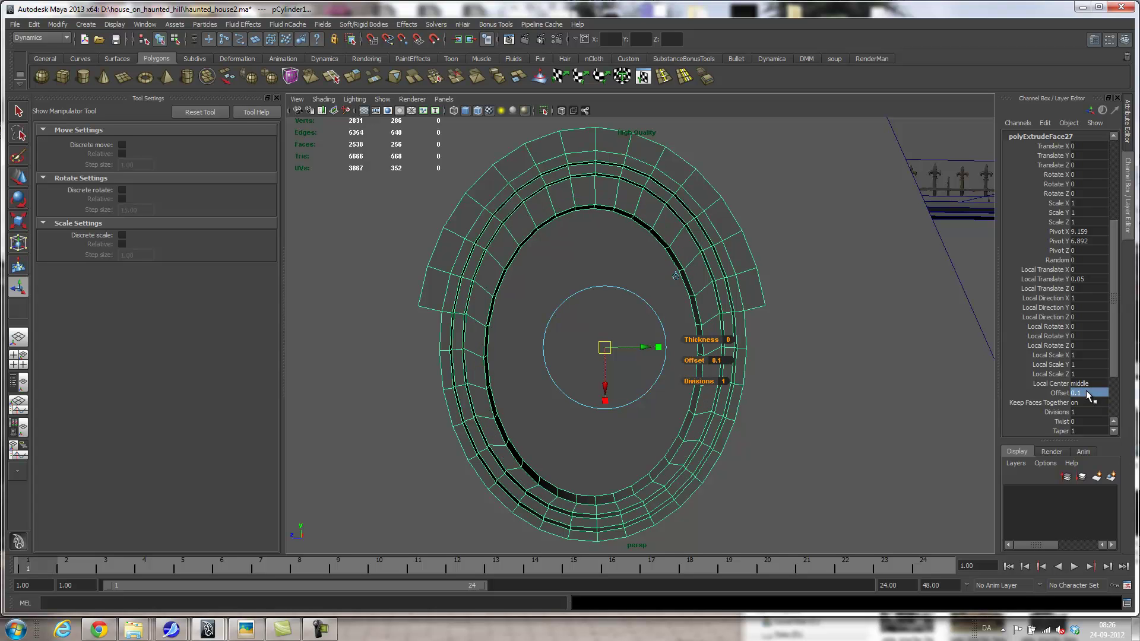
pyautogui.keyDown('alt'); pyautogui.moveTo(755, 414); pyautogui.dragTo(742, 319); pyautogui.keyUp('alt')
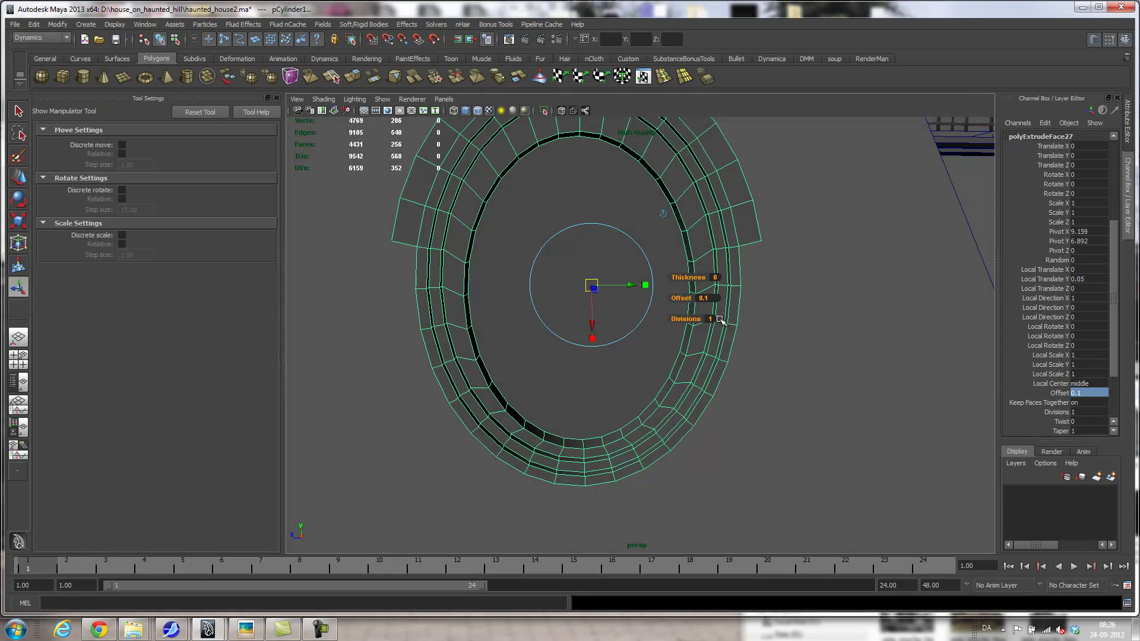
# Step: Set the Local Translate Y to 0 and the offset to 0.05 for the innermost inset extrusion (polyExtrudeFace27)
pyautogui.click(1092, 279)
pyautogui.write('0')
pyautogui.press('Return')
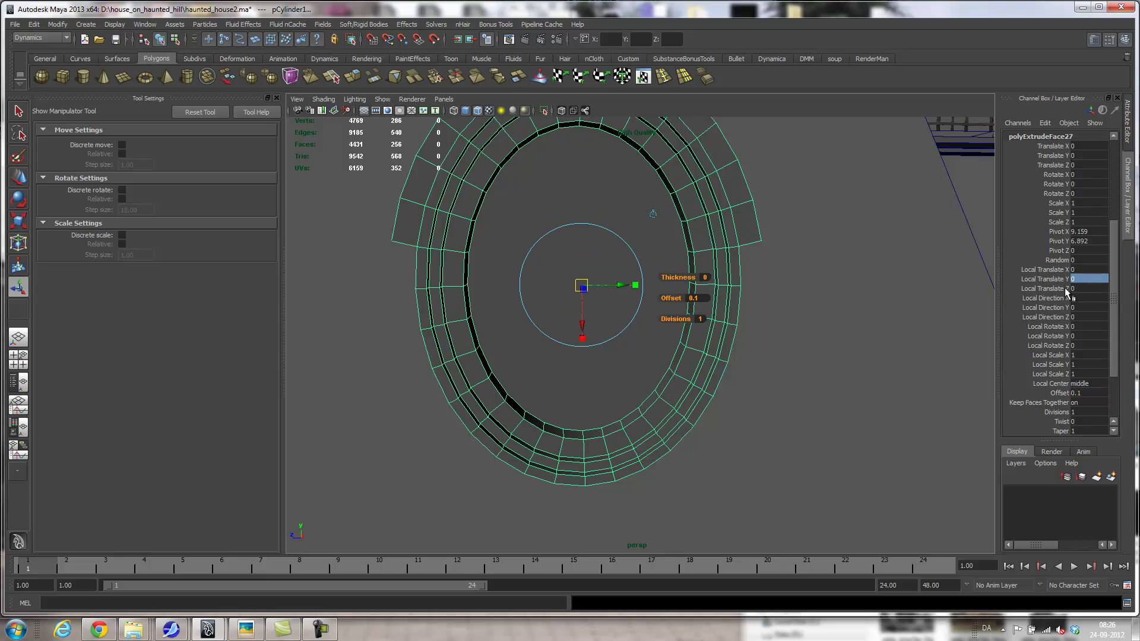
pyautogui.click(1088, 393)
pyautogui.press('Return')
# Step: Reduce the oval frame's depth to a Scale Y of about 0.542 and move it to about Translate X 8.409
pyautogui.keyDown('alt'); pyautogui.moveTo(792, 386); pyautogui.dragTo(597, 319); pyautogui.keyUp('alt')
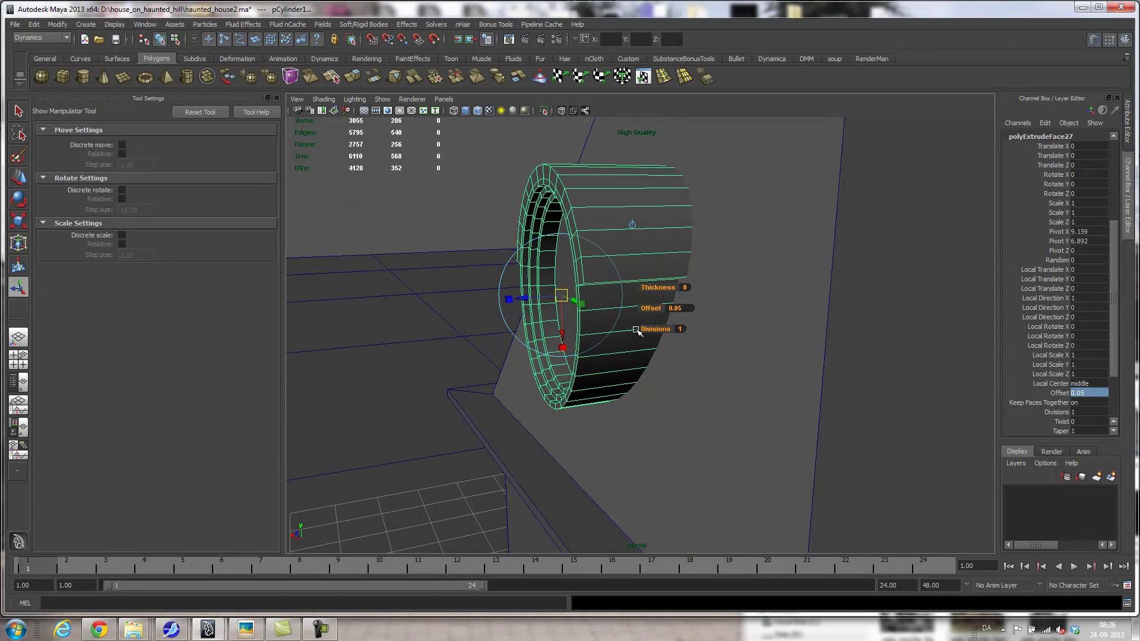
pyautogui.click(642, 230)
pyautogui.moveTo(637, 216); pyautogui.dragTo(674, 202, button='right')
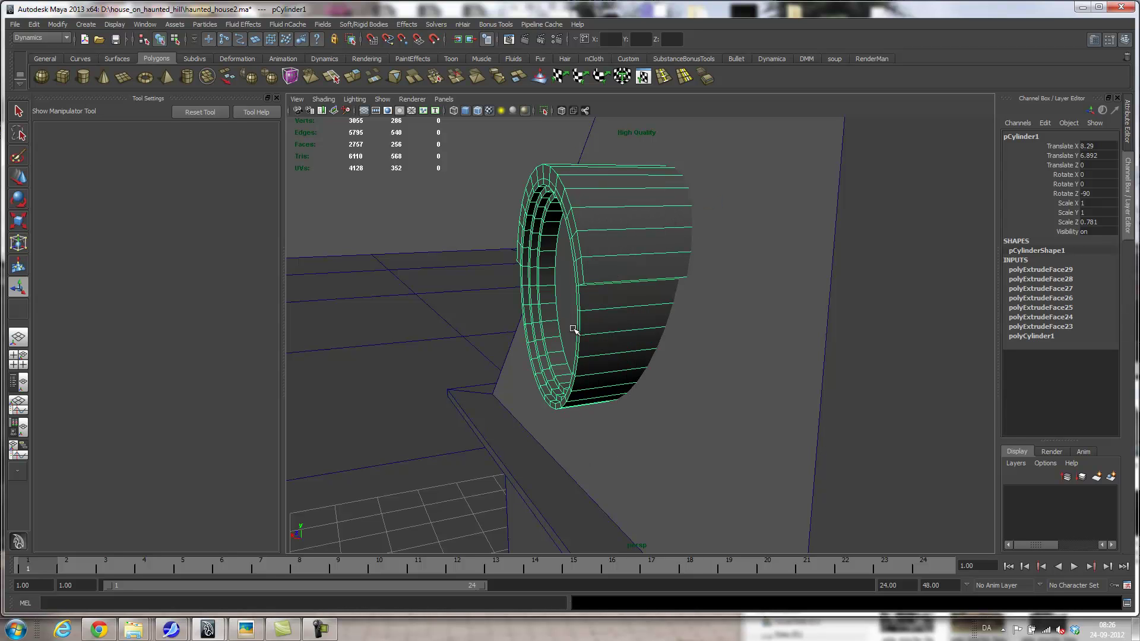
pyautogui.press('r')
pyautogui.moveTo(599, 292); pyautogui.dragTo(743, 359)
pyautogui.press('w')
pyautogui.moveTo(619, 306); pyautogui.dragTo(576, 403)
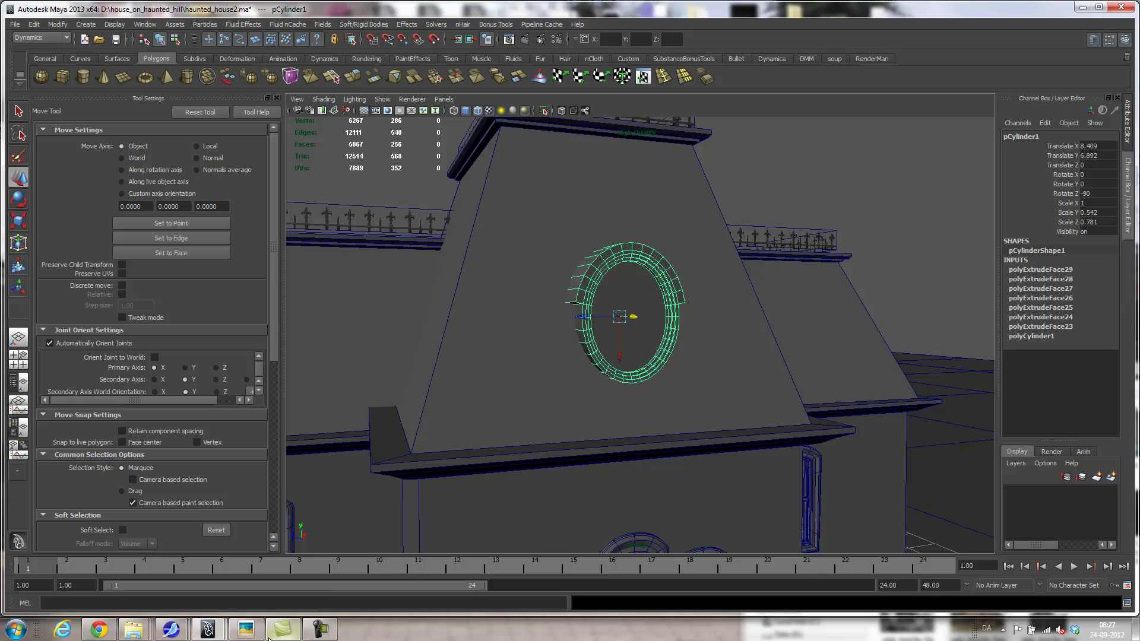
# Step: Examine the oval window in univ_psycho_frame_c.jpg in Picasa Photo Viewer and compare it with the modelled frame in Maya
pyautogui.click(246, 629)
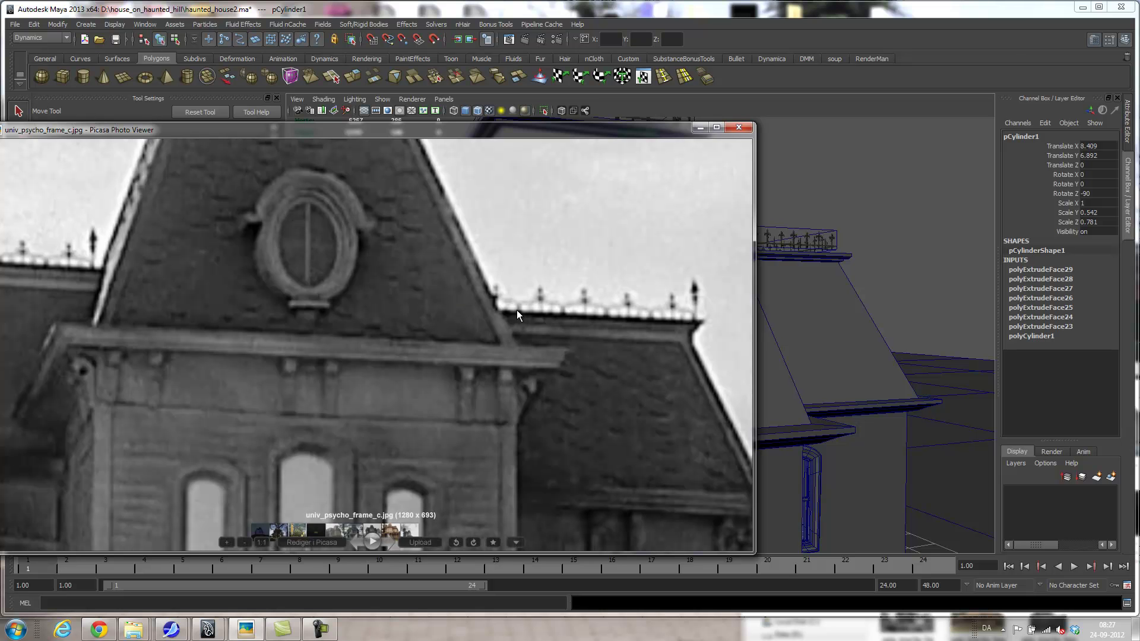
pyautogui.scroll(1, 471, 267)
pyautogui.scroll(-5, 471, 267)
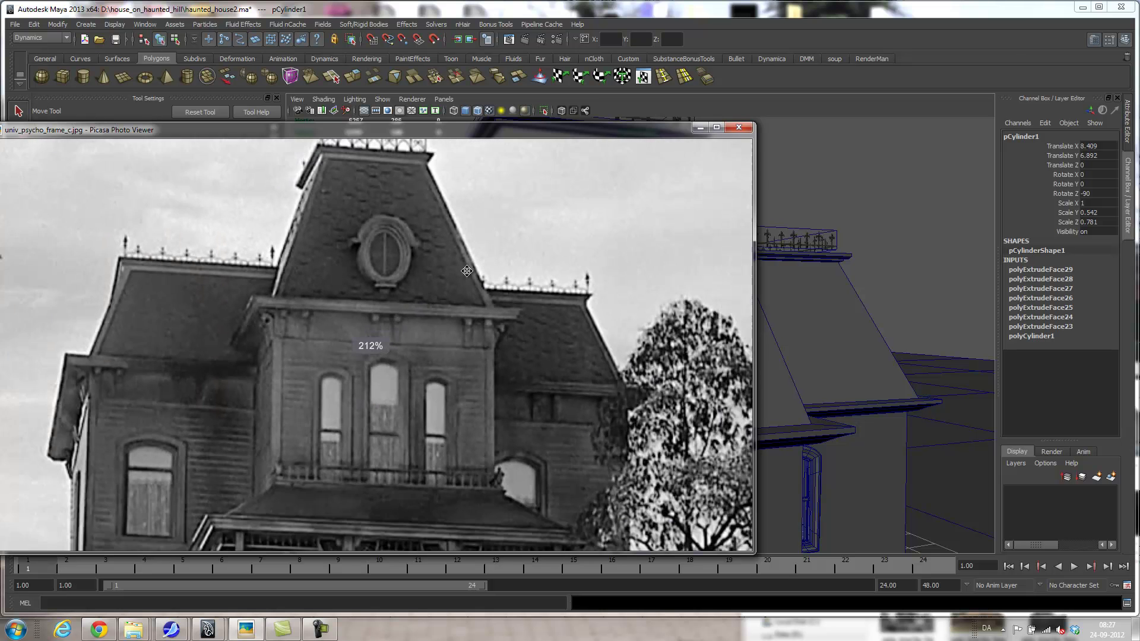
pyautogui.click(929, 44)
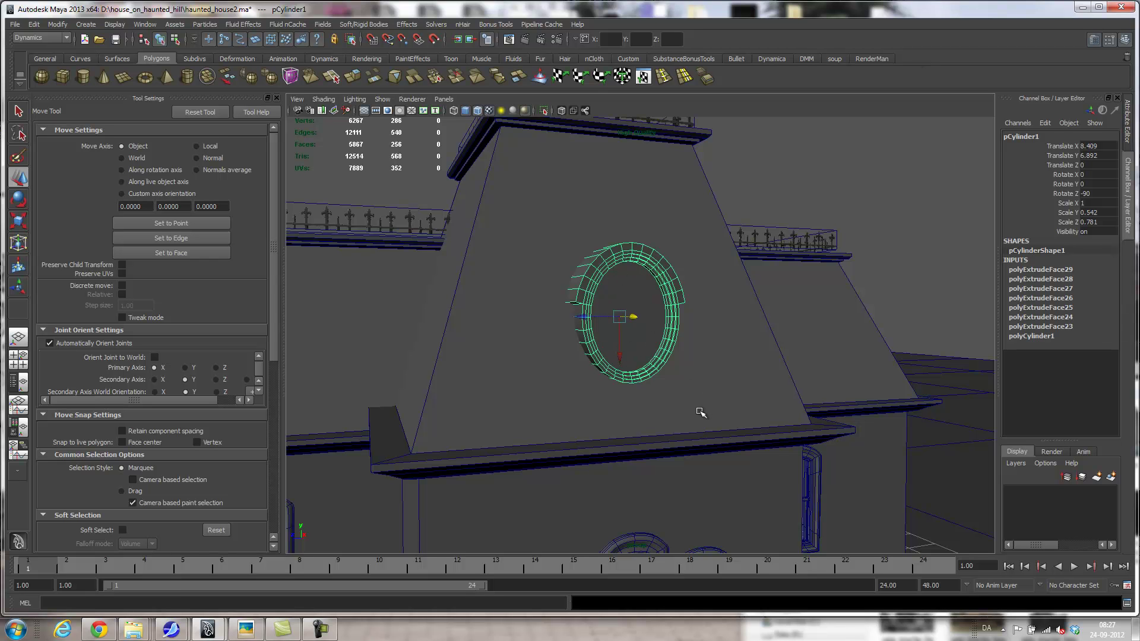
pyautogui.moveTo(672, 406)
pyautogui.keyDown('alt'); pyautogui.mouseDown()
pyautogui.moveTo(558, 402)
pyautogui.moveTo(673, 419)
pyautogui.mouseUp(); pyautogui.keyUp('alt')
pyautogui.keyDown('alt'); pyautogui.moveTo(673, 419); pyautogui.dragTo(794, 424, button='right'); pyautogui.keyUp('alt')
pyautogui.keyDown('alt'); pyautogui.moveTo(795, 424); pyautogui.dragTo(690, 392); pyautogui.keyUp('alt')
pyautogui.keyDown('alt'); pyautogui.moveTo(690, 392); pyautogui.dragTo(725, 428, button='right'); pyautogui.keyUp('alt')
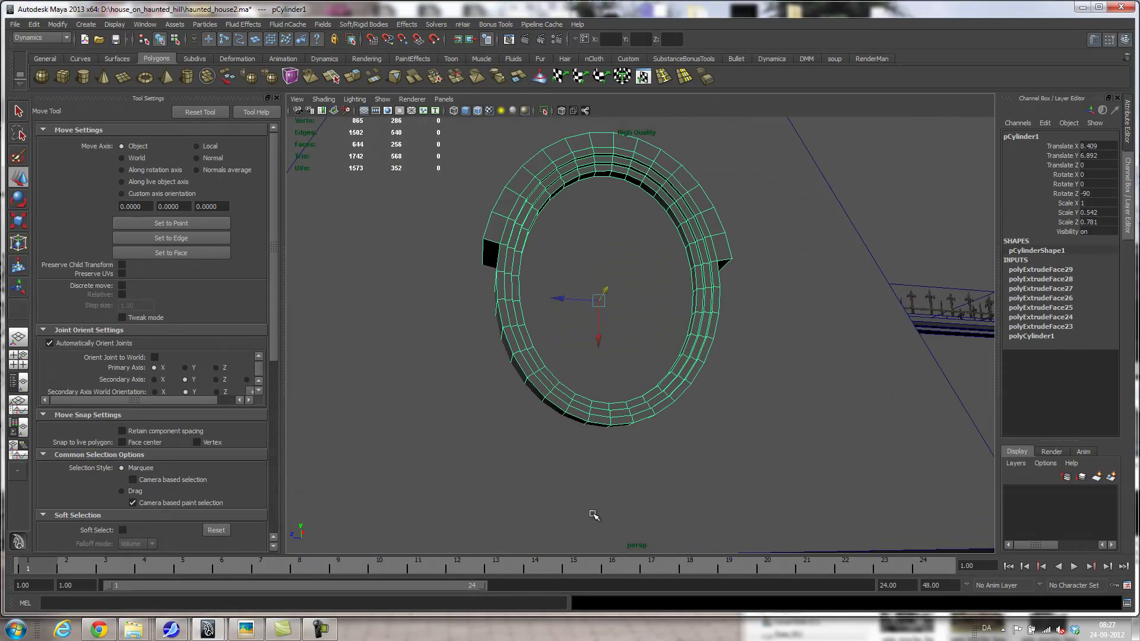
# Step: Browse the other house reference photos in Picasa Photo Viewer to examine the shape and bars of the oval window
pyautogui.click(254, 633)
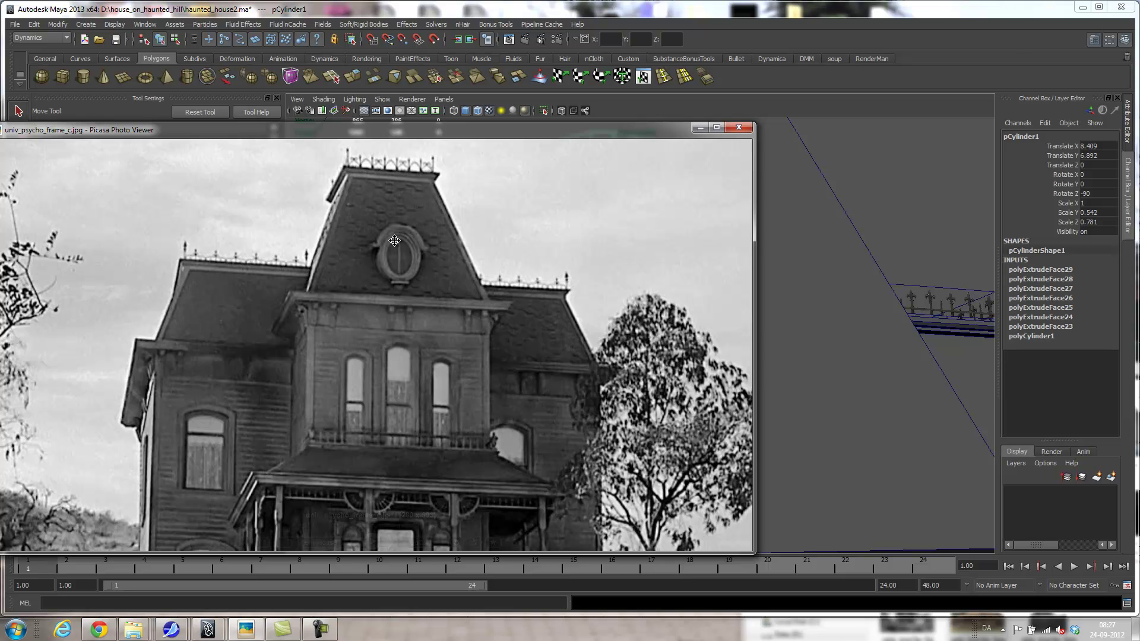
pyautogui.doubleClick(463, 130)
pyautogui.press('Right')
pyautogui.press('Right')
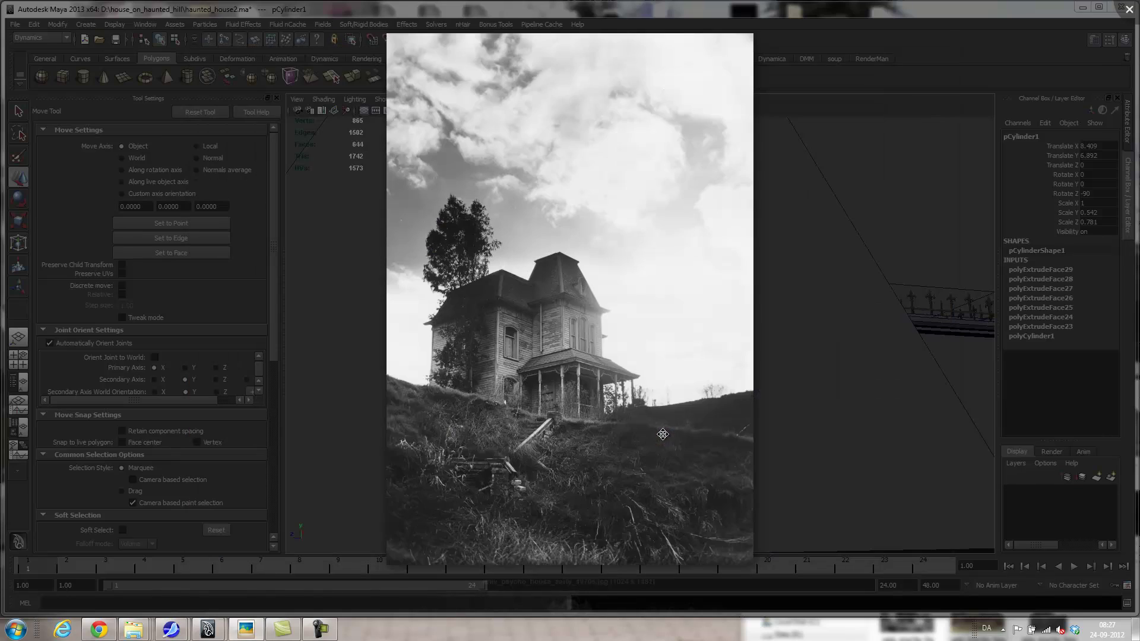
pyautogui.press('Right')
pyautogui.press('Right')
pyautogui.press('Right')
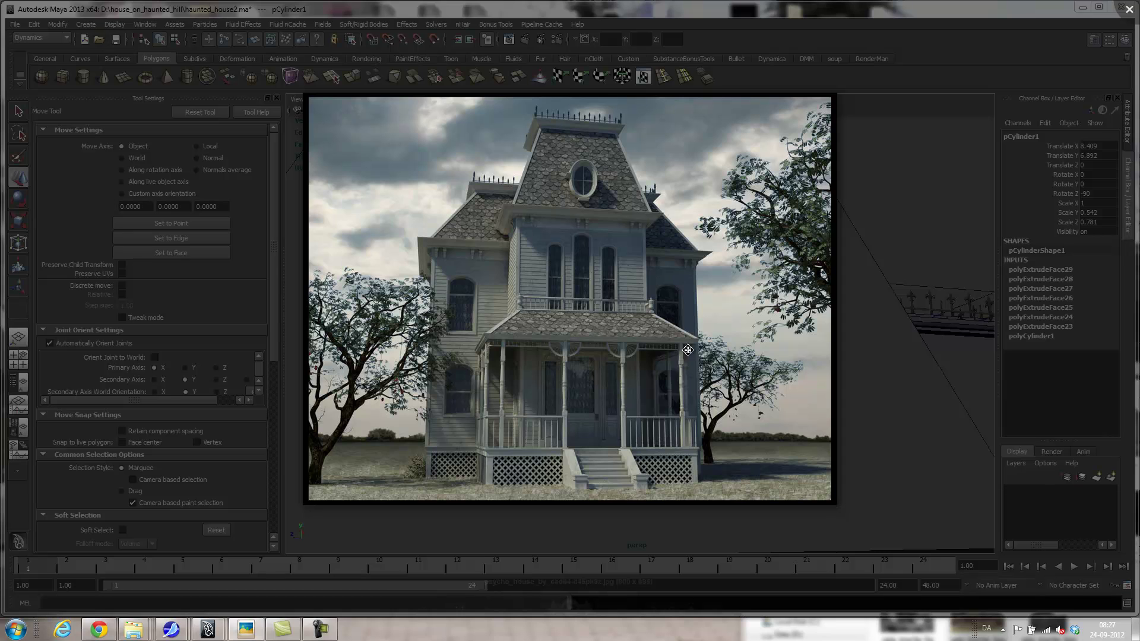
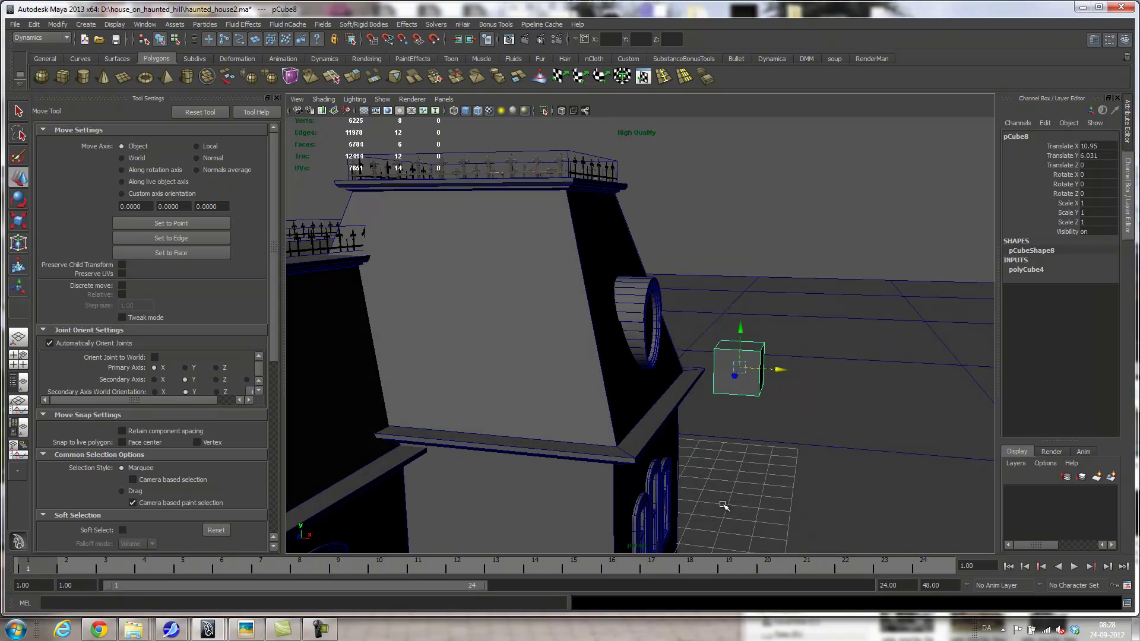
# Step: Parent the cube to the oval window frame and set its Translate X, Y and Z to 0
pyautogui.click(632, 311)
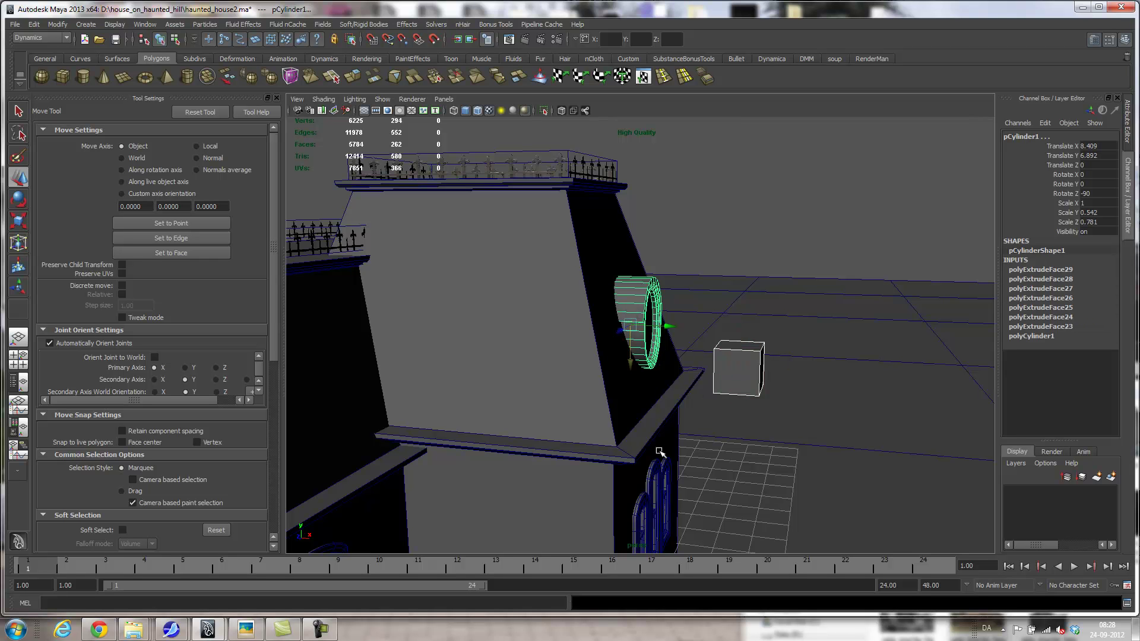
pyautogui.press('p')
pyautogui.keyDown('alt'); pyautogui.moveTo(689, 432); pyautogui.dragTo(642, 464); pyautogui.keyUp('alt')
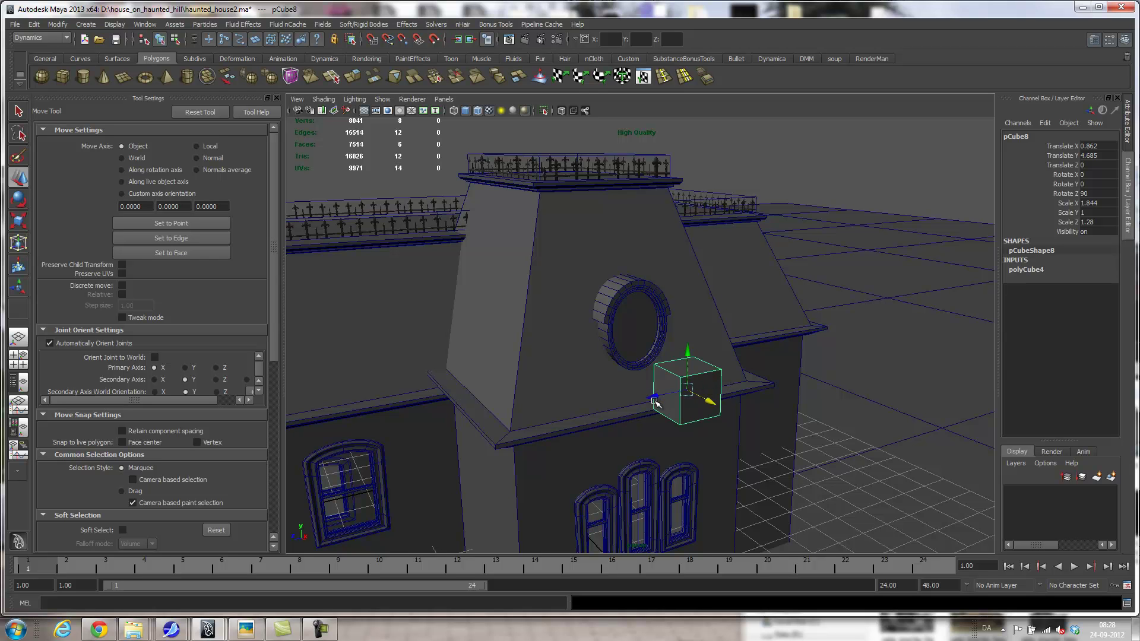
pyautogui.moveTo(655, 402); pyautogui.dragTo(695, 392)
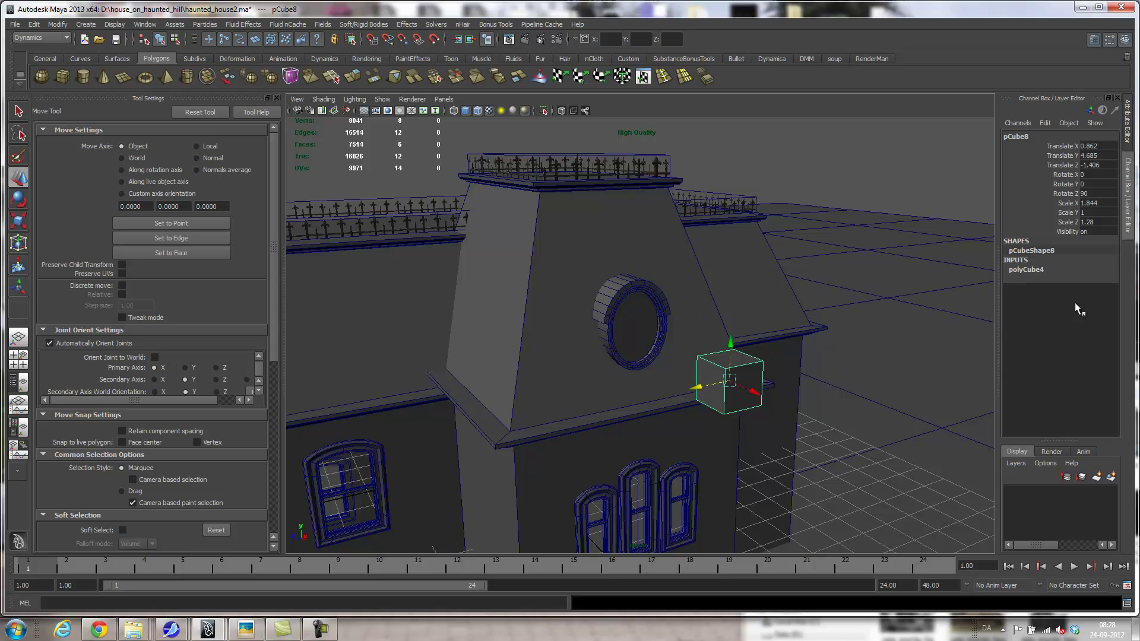
pyautogui.moveTo(1103, 145); pyautogui.dragTo(1108, 165)
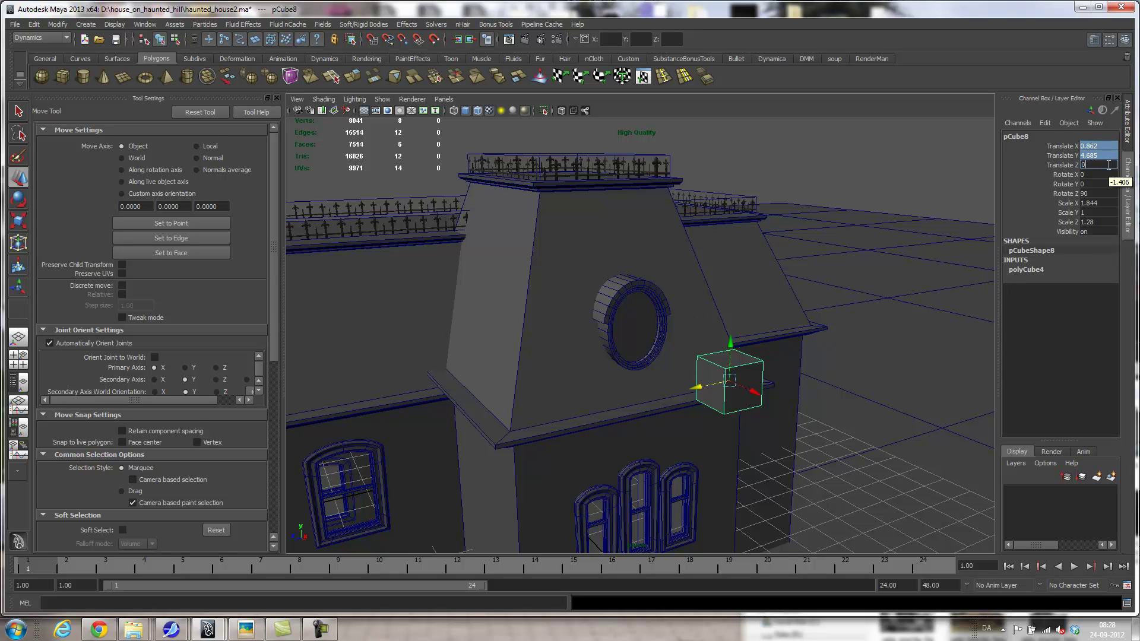
pyautogui.write('0')
pyautogui.press('Return')
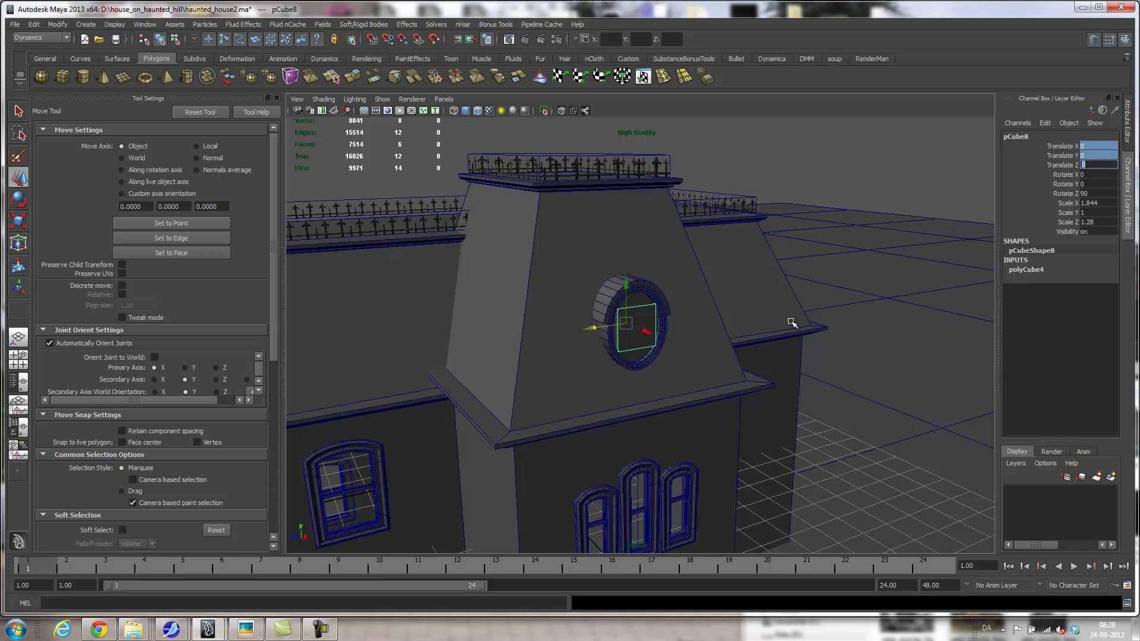
# Step: Shrink the cube to a scale of about 0.136, 0.074, 0.094 and move it forward to about Translate Y 1.235
pyautogui.keyDown('alt'); pyautogui.moveTo(649, 347); pyautogui.dragTo(601, 341); pyautogui.keyUp('alt')
pyautogui.keyDown('alt'); pyautogui.moveTo(600, 341); pyautogui.dragTo(837, 422, button='right'); pyautogui.keyUp('alt')
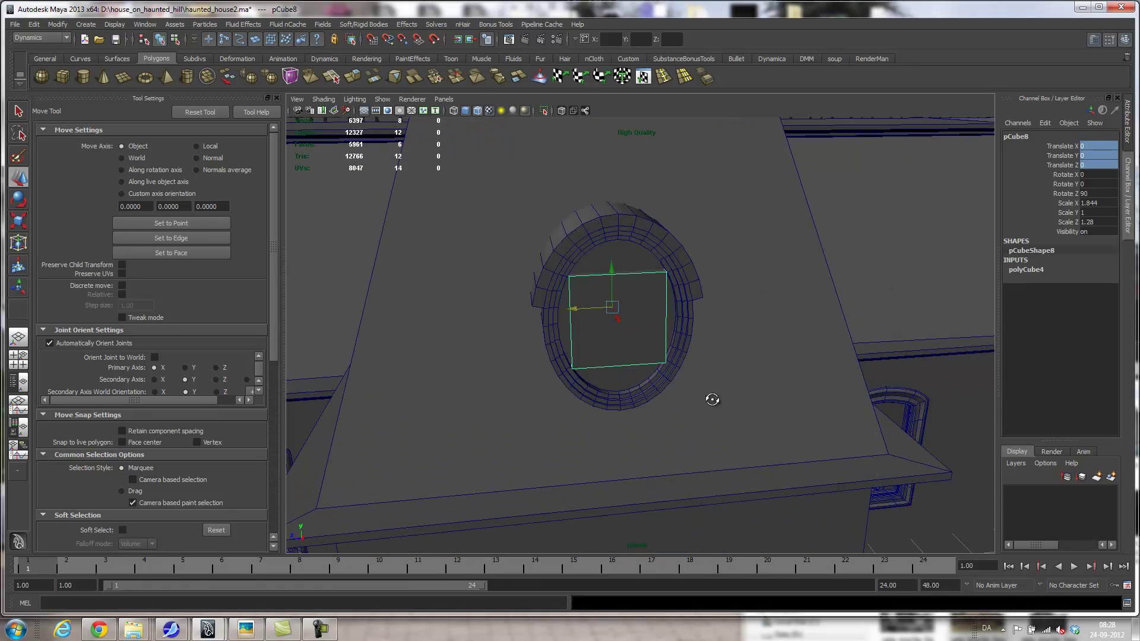
pyautogui.keyDown('alt'); pyautogui.moveTo(687, 397); pyautogui.dragTo(704, 399); pyautogui.keyUp('alt')
pyautogui.press('r')
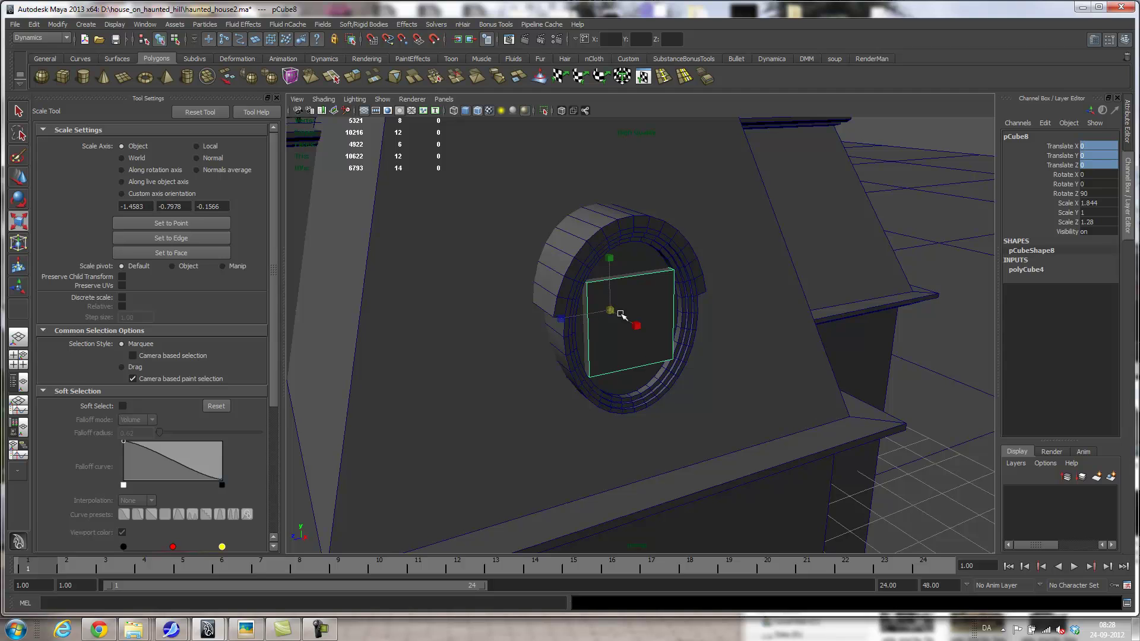
pyautogui.moveTo(612, 310); pyautogui.dragTo(560, 306)
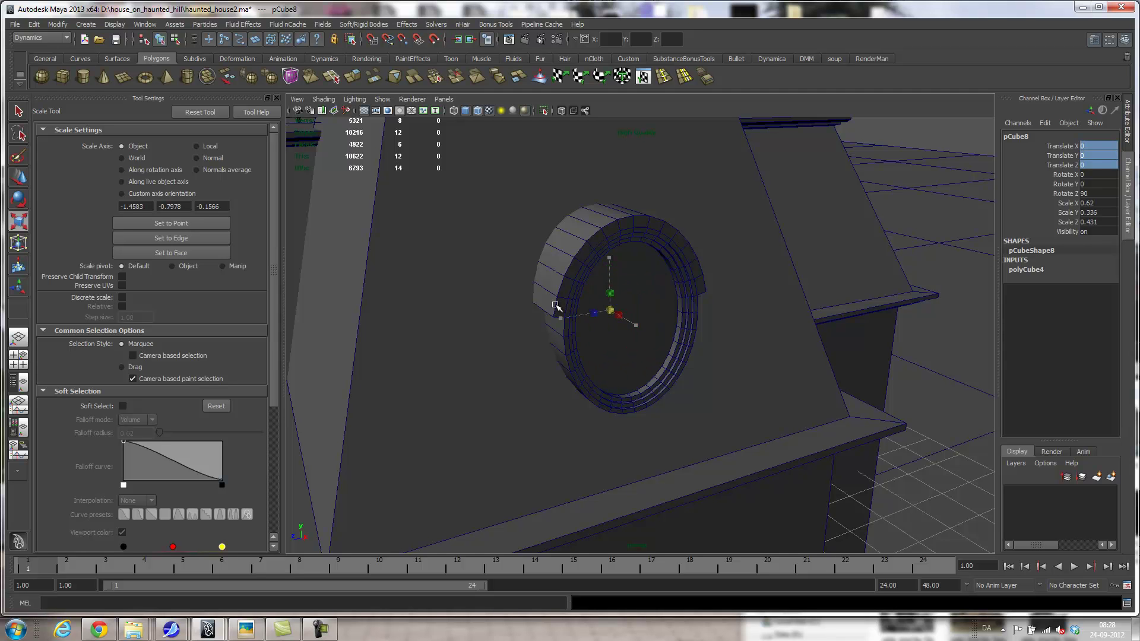
pyautogui.press('w')
pyautogui.moveTo(630, 325); pyautogui.dragTo(654, 359)
pyautogui.press('r')
pyautogui.moveTo(772, 379); pyautogui.dragTo(762, 384, button='middle')
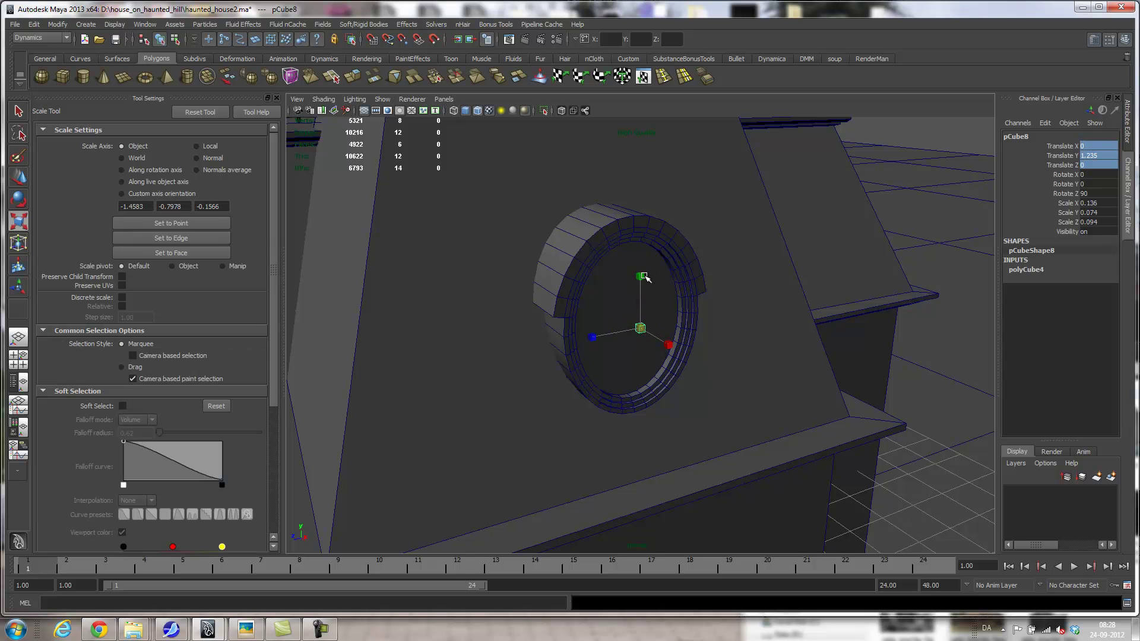
# Step: Extrude the small cube's four side faces outward with a Local Translate Z of about 0.325
pyautogui.keyDown('alt'); pyautogui.moveTo(711, 362); pyautogui.dragTo(613, 365); pyautogui.keyUp('alt')
pyautogui.keyDown('alt'); pyautogui.moveTo(614, 365); pyautogui.dragTo(703, 371, button='right'); pyautogui.keyUp('alt')
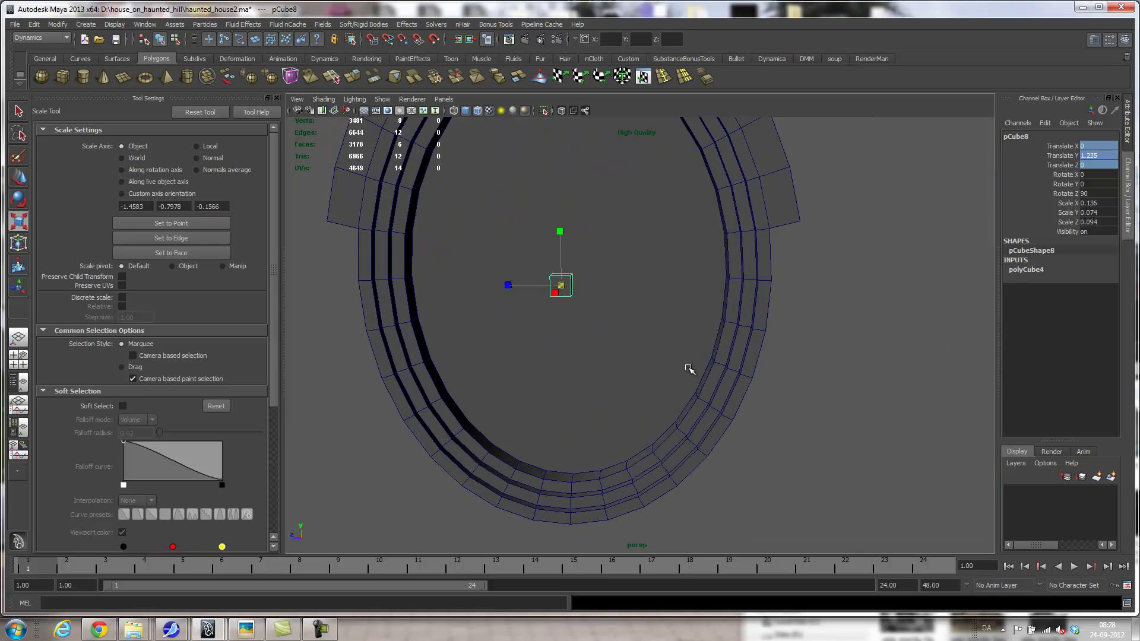
pyautogui.keyDown('alt'); pyautogui.moveTo(703, 371); pyautogui.dragTo(566, 343); pyautogui.keyUp('alt')
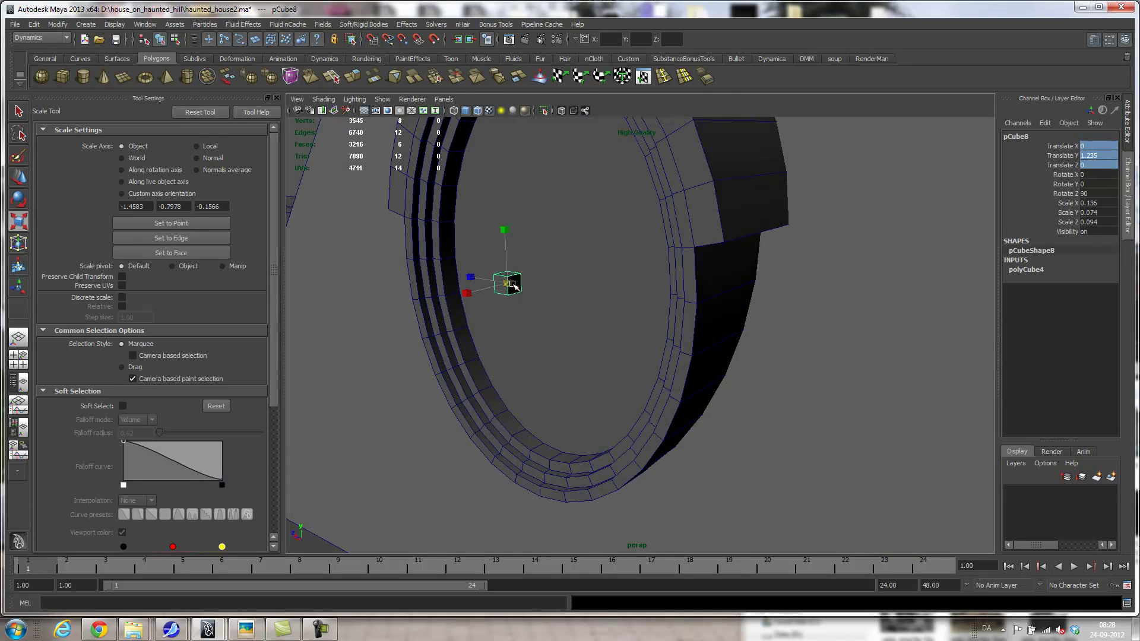
pyautogui.moveTo(520, 290); pyautogui.dragTo(535, 306, button='right')
pyautogui.moveTo(516, 287); pyautogui.dragTo(509, 279)
pyautogui.keyDown('alt'); pyautogui.moveTo(592, 382); pyautogui.dragTo(699, 357); pyautogui.keyUp('alt')
pyautogui.keyDown('shift'); pyautogui.click(615, 221); pyautogui.keyUp('shift')
pyautogui.keyDown('shift'); pyautogui.click(615, 222); pyautogui.keyUp('shift')
pyautogui.keyDown('alt'); pyautogui.moveTo(681, 248); pyautogui.dragTo(642, 291); pyautogui.keyUp('alt')
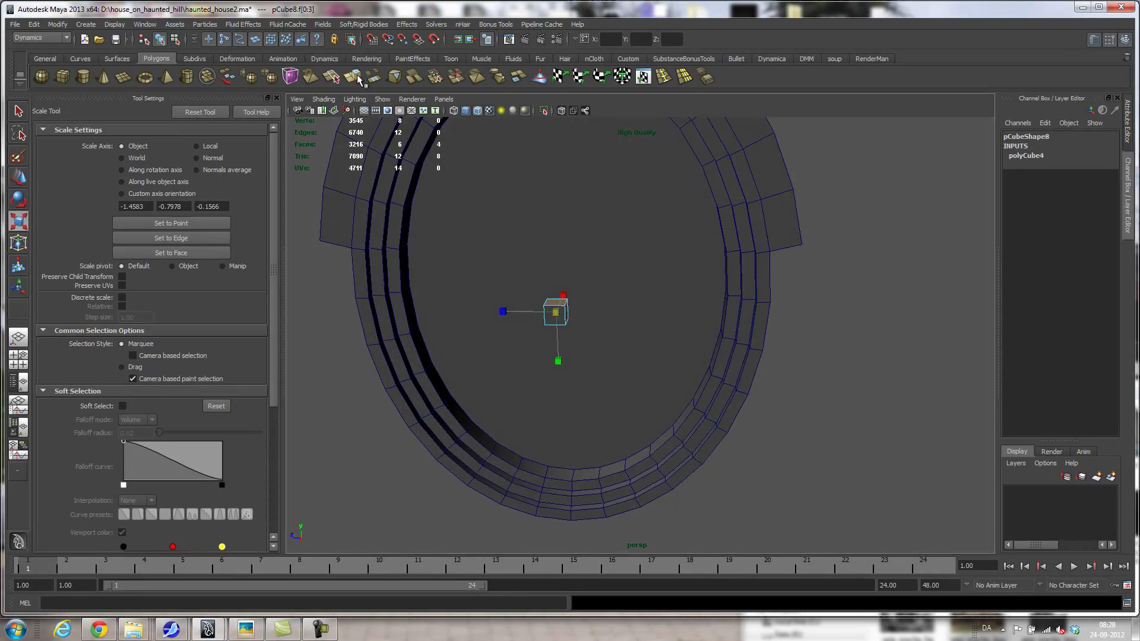
pyautogui.click(355, 78)
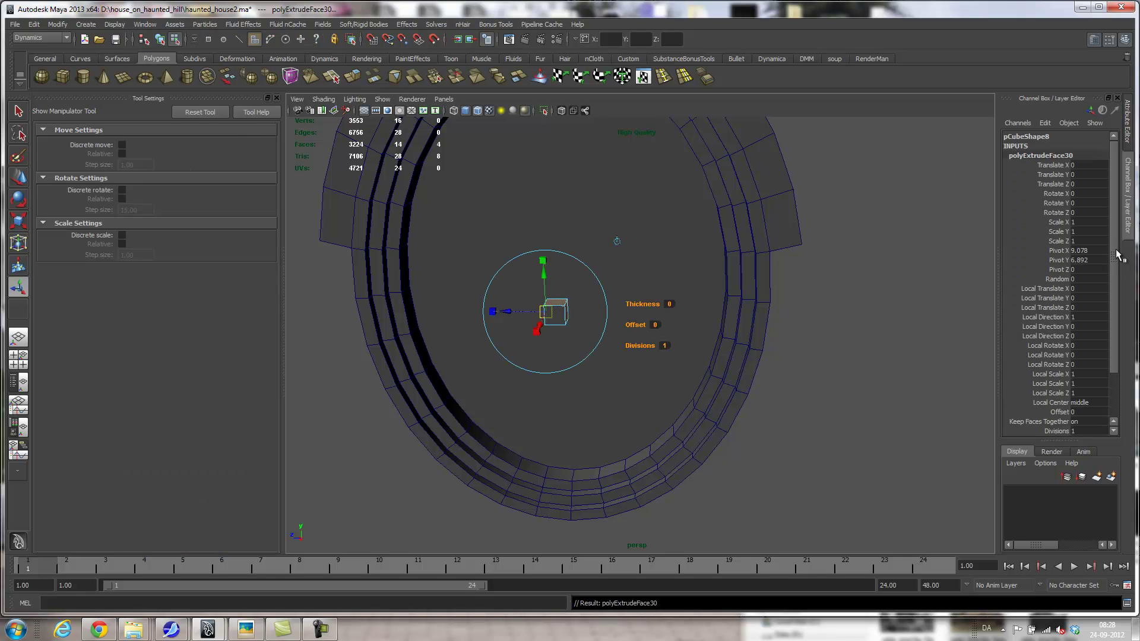
pyautogui.moveTo(504, 311); pyautogui.dragTo(411, 310)
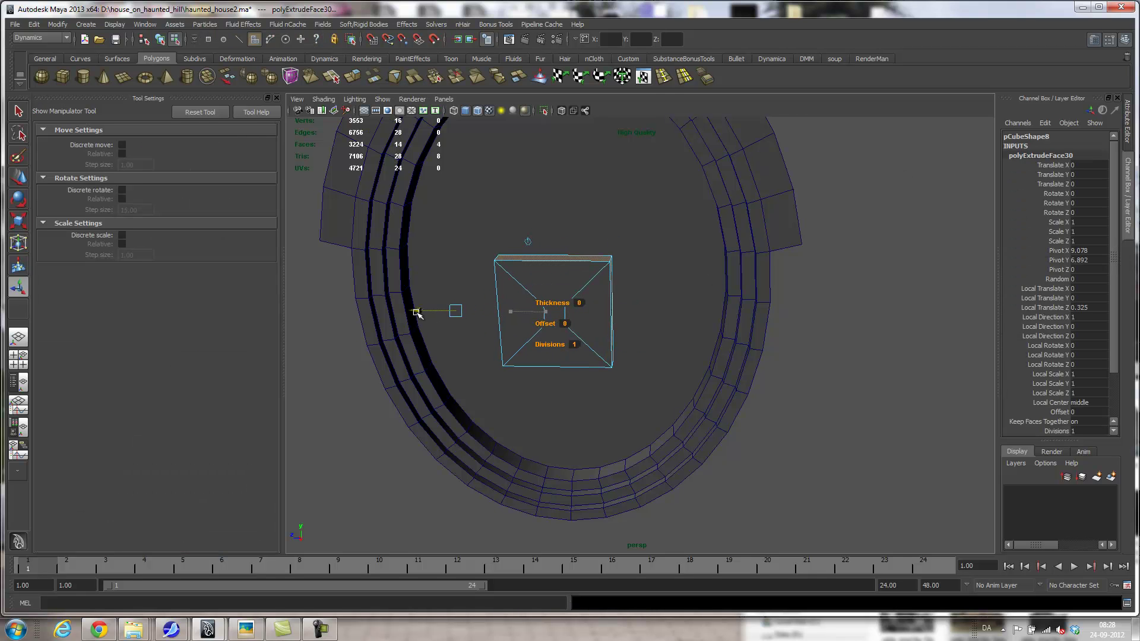
# Step: Turn off Keep Faces Together for the cube's extrusion and lengthen the four arms toward the inner frame
pyautogui.moveTo(1113, 303); pyautogui.dragTo(1128, 409)
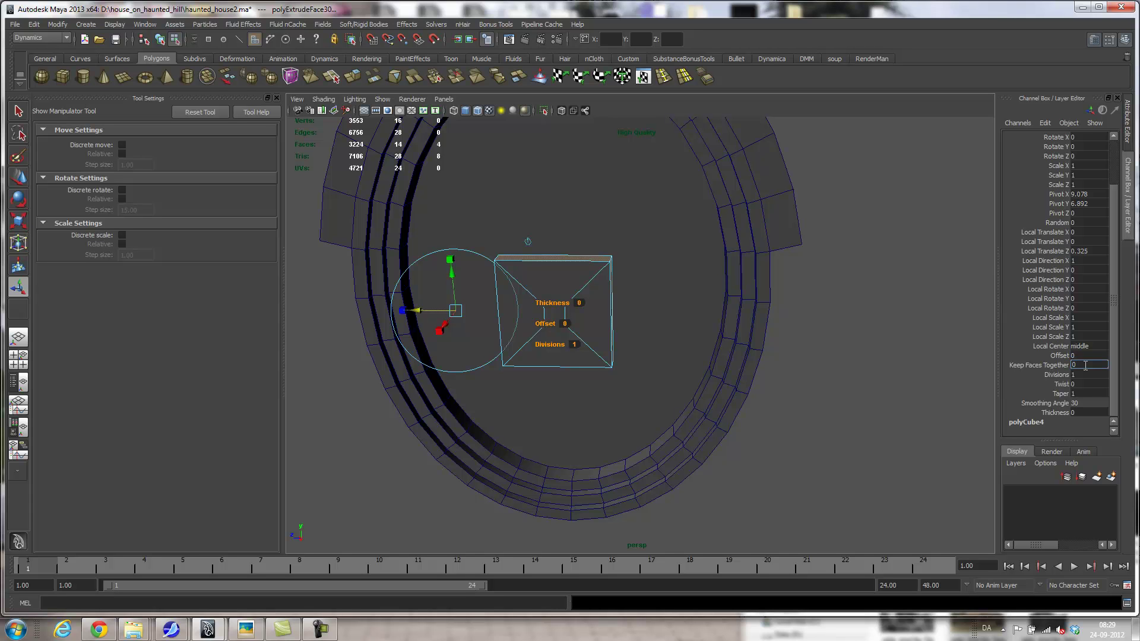
pyautogui.press('Tab')
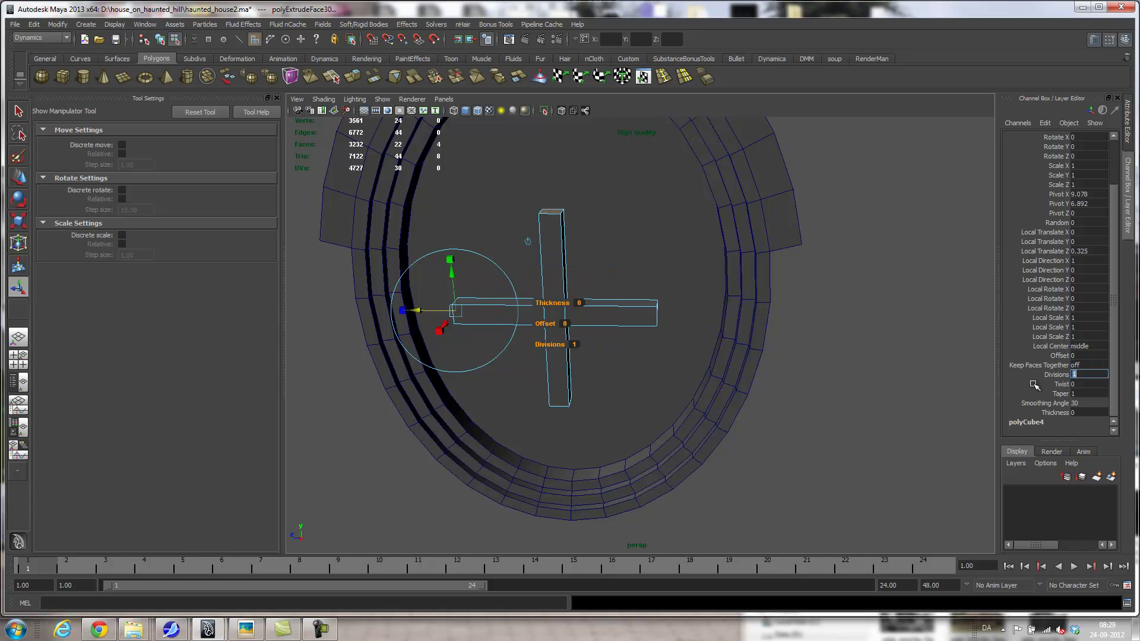
pyautogui.moveTo(403, 310); pyautogui.dragTo(338, 309)
# Step: Scale the whole cross to about 0.092, 0.05, 0.064 and move it back into the frame to about Translate Y 0.699
pyautogui.keyDown('alt'); pyautogui.moveTo(700, 348); pyautogui.dragTo(404, 342, button='right'); pyautogui.keyUp('alt')
pyautogui.keyDown('alt'); pyautogui.moveTo(403, 342); pyautogui.dragTo(457, 305); pyautogui.keyUp('alt')
pyautogui.keyDown('alt'); pyautogui.moveTo(600, 349); pyautogui.dragTo(589, 358); pyautogui.keyUp('alt')
pyautogui.moveTo(614, 321); pyautogui.dragTo(656, 308, button='right')
pyautogui.click(618, 321)
pyautogui.keyDown('alt'); pyautogui.moveTo(752, 361); pyautogui.dragTo(778, 374); pyautogui.keyUp('alt')
pyautogui.press('r')
pyautogui.moveTo(758, 374); pyautogui.dragTo(718, 379, button='middle')
pyautogui.keyDown('alt'); pyautogui.moveTo(739, 391); pyautogui.dragTo(635, 389); pyautogui.keyUp('alt')
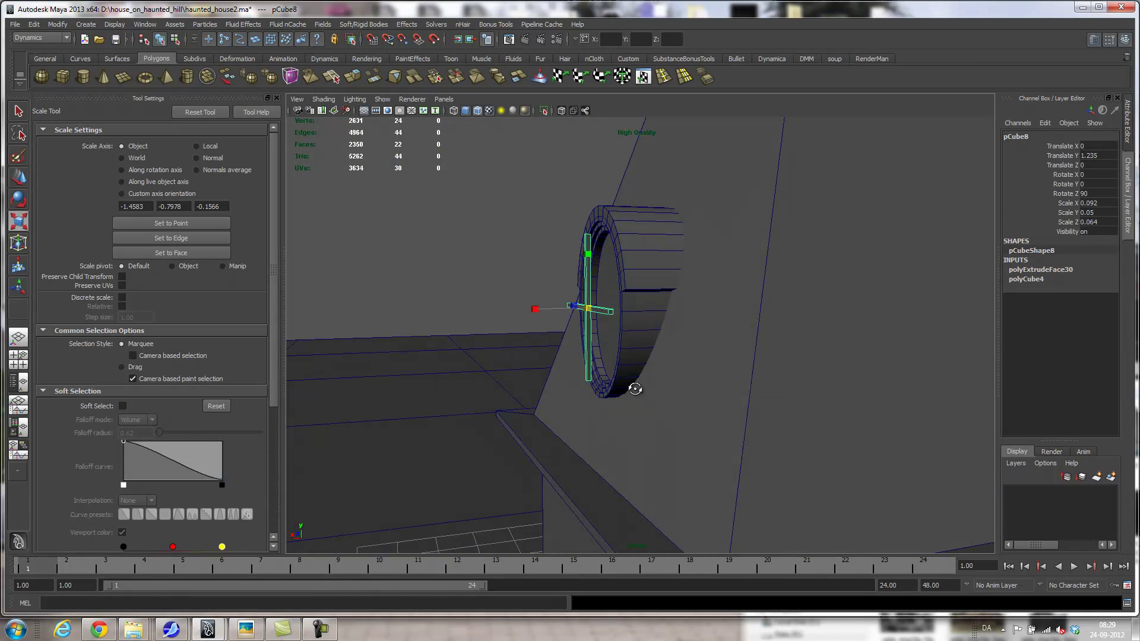
pyautogui.press('w')
pyautogui.moveTo(543, 308); pyautogui.dragTo(570, 301)
# Step: Shift the cross to about Translate Y 0.712 and enlarge it to a scale of about 0.098, 0.053, 0.068
pyautogui.keyDown('alt'); pyautogui.moveTo(523, 356); pyautogui.dragTo(591, 382); pyautogui.keyUp('alt')
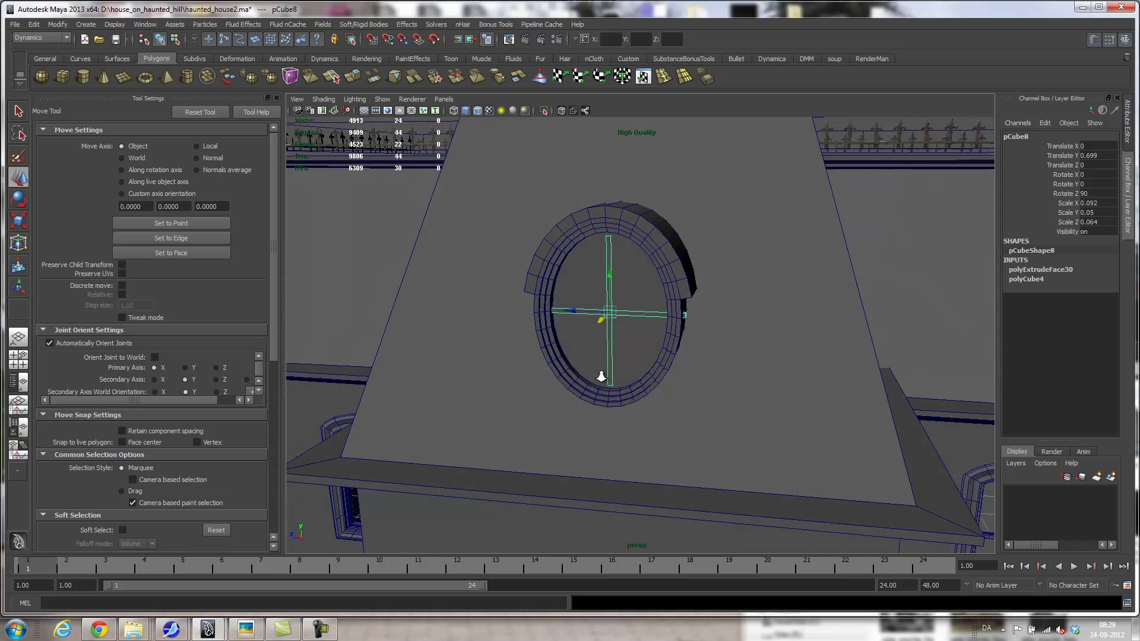
pyautogui.keyDown('alt'); pyautogui.moveTo(591, 382); pyautogui.dragTo(800, 413, button='right'); pyautogui.keyUp('alt')
pyautogui.keyDown('alt'); pyautogui.moveTo(800, 412); pyautogui.dragTo(658, 406); pyautogui.keyUp('alt')
pyautogui.moveTo(506, 250); pyautogui.dragTo(623, 307)
pyautogui.press('r')
pyautogui.moveTo(660, 325); pyautogui.dragTo(679, 317, button='middle')
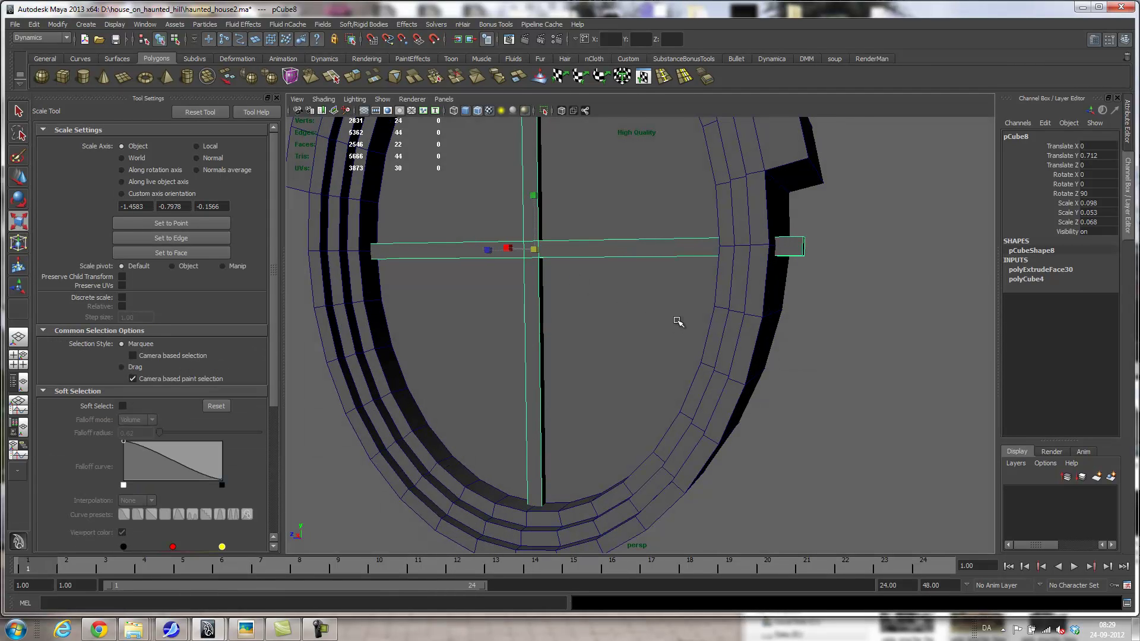
# Step: Scale the end vertices of the cross's horizontal bar inward to fit the bar within the oval opening
pyautogui.keyDown('alt'); pyautogui.moveTo(621, 193); pyautogui.dragTo(652, 311, button='middle'); pyautogui.keyUp('alt')
pyautogui.keyDown('alt'); pyautogui.moveTo(652, 312); pyautogui.dragTo(849, 433); pyautogui.keyUp('alt')
pyautogui.moveTo(820, 392); pyautogui.dragTo(778, 394, button='right')
pyautogui.moveTo(827, 386); pyautogui.dragTo(740, 371)
pyautogui.moveTo(407, 349); pyautogui.dragTo(447, 420)
pyautogui.moveTo(674, 361); pyautogui.dragTo(686, 363)
pyautogui.keyDown('alt'); pyautogui.moveTo(833, 396); pyautogui.dragTo(796, 393); pyautogui.keyUp('alt')
pyautogui.moveTo(732, 354); pyautogui.dragTo(765, 338, button='right')
# Step: Move the cross to about Translate Y 0.745 inside the oval frame and deselect it
pyautogui.keyDown('alt'); pyautogui.moveTo(774, 389); pyautogui.dragTo(683, 399); pyautogui.keyUp('alt')
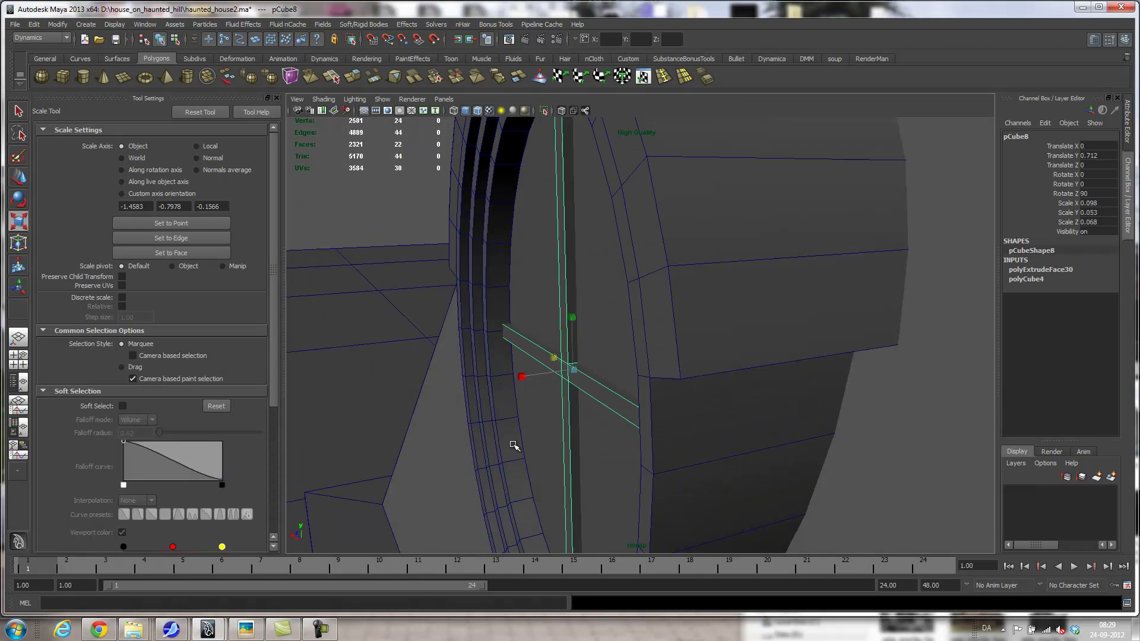
pyautogui.press('w')
pyautogui.moveTo(540, 378); pyautogui.dragTo(533, 375)
pyautogui.scroll(-15, 533, 374)
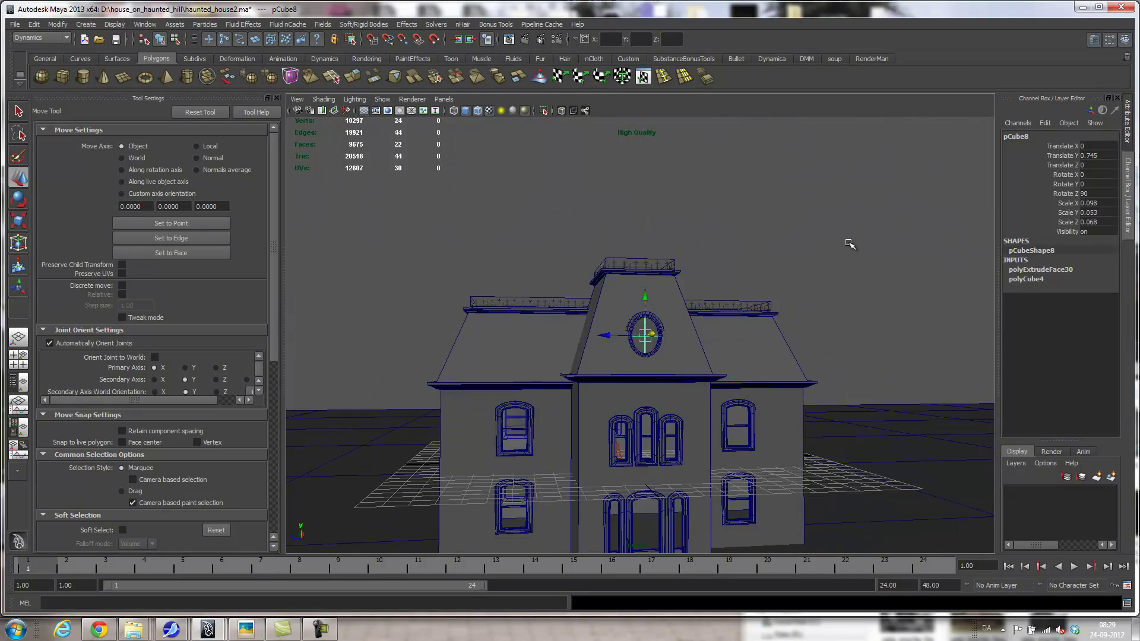
pyautogui.click(851, 244)
pyautogui.keyDown('alt'); pyautogui.moveTo(851, 244); pyautogui.dragTo(756, 321); pyautogui.keyUp('alt')
pyautogui.scroll(10, 756, 297)
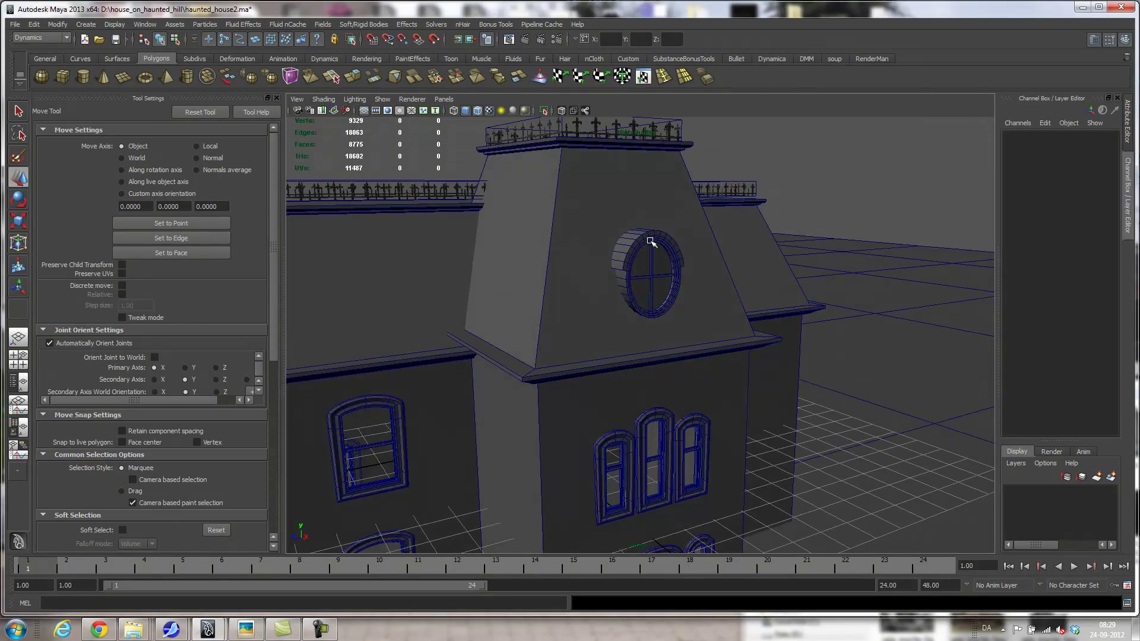
# Step: Scale the oval window down to about 0.707, 0.383, 0.552 and move it outward to about Translate X 8.547
pyautogui.click(651, 241)
pyautogui.keyDown('alt'); pyautogui.moveTo(695, 347); pyautogui.dragTo(664, 343); pyautogui.keyUp('alt')
pyautogui.press('r')
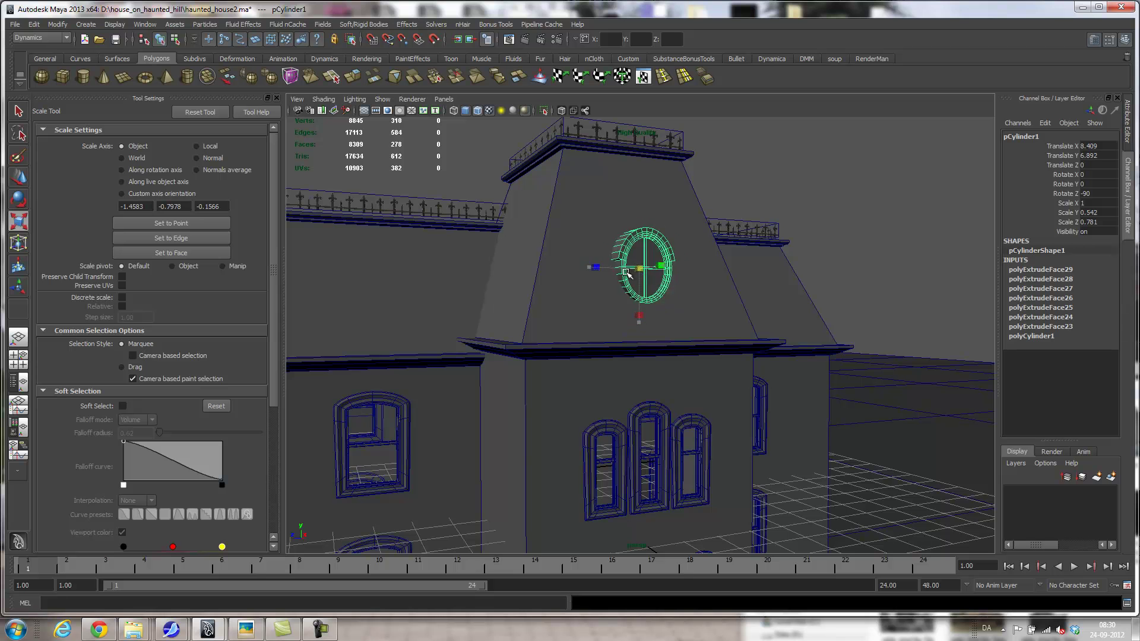
pyautogui.moveTo(656, 272); pyautogui.dragTo(803, 364)
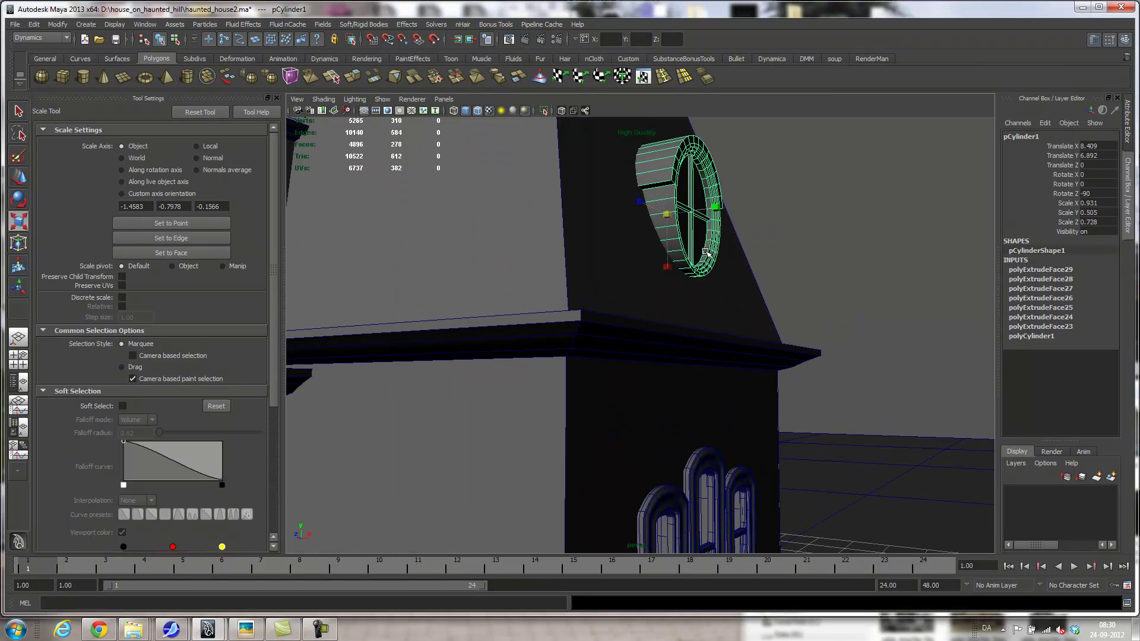
pyautogui.moveTo(669, 215); pyautogui.dragTo(645, 214)
pyautogui.keyDown('alt'); pyautogui.moveTo(670, 252); pyautogui.dragTo(695, 262); pyautogui.keyUp('alt')
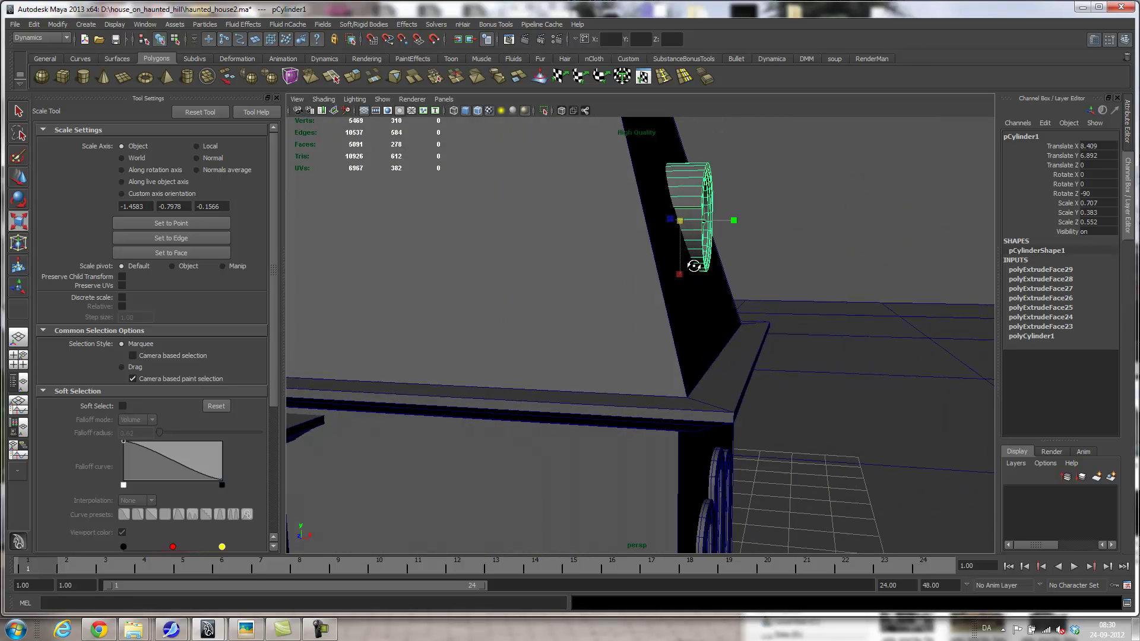
pyautogui.press('w')
pyautogui.moveTo(720, 224); pyautogui.dragTo(642, 236)
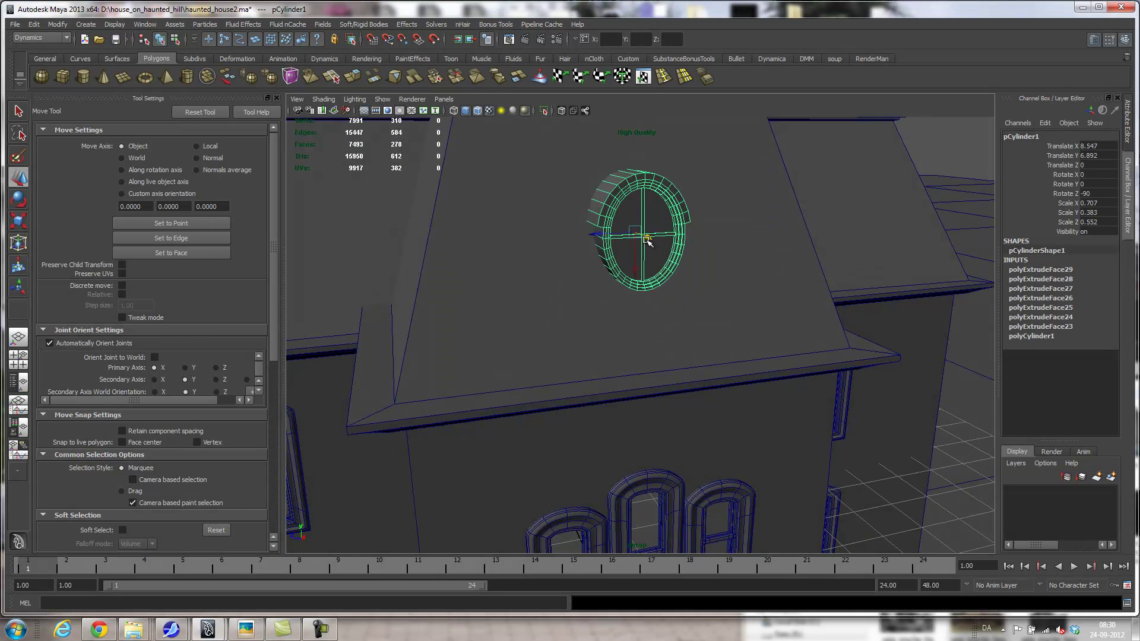
# Step: Compare the whole house with the psycho_house reference photo, examining its porch and foundation
pyautogui.keyDown('alt'); pyautogui.moveTo(742, 346); pyautogui.dragTo(563, 368, button='right'); pyautogui.keyUp('alt')
pyautogui.keyDown('alt'); pyautogui.moveTo(627, 384); pyautogui.dragTo(594, 377); pyautogui.keyUp('alt')
pyautogui.keyDown('alt'); pyautogui.moveTo(594, 377); pyautogui.dragTo(611, 257, button='middle'); pyautogui.keyUp('alt')
pyautogui.keyDown('alt'); pyautogui.moveTo(662, 262); pyautogui.dragTo(562, 294, button='right'); pyautogui.keyUp('alt')
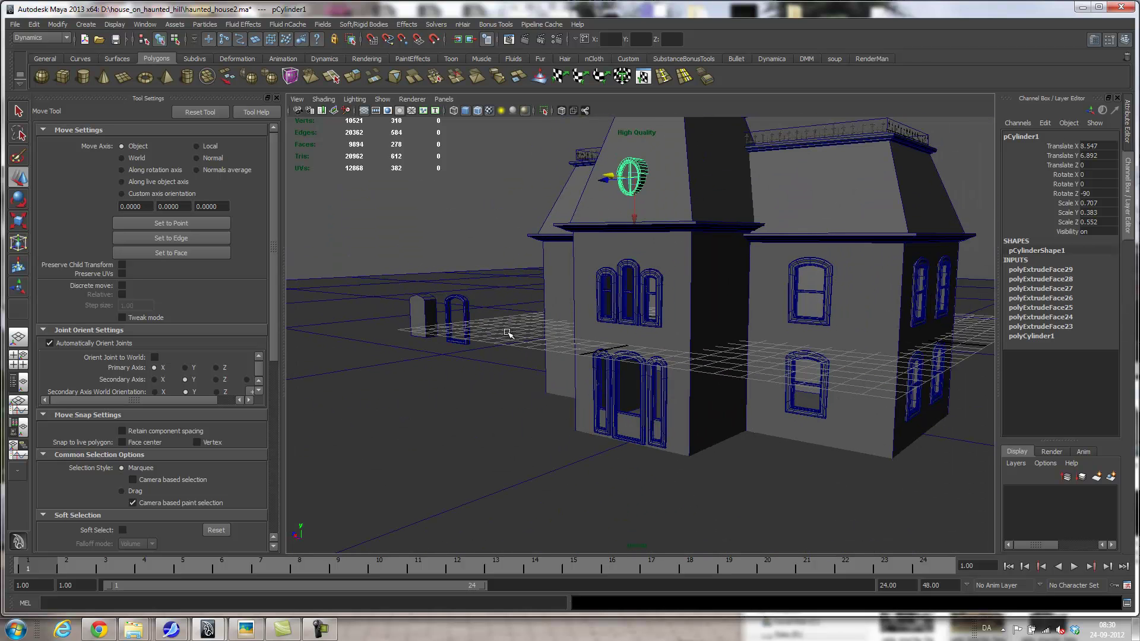
pyautogui.click(252, 631)
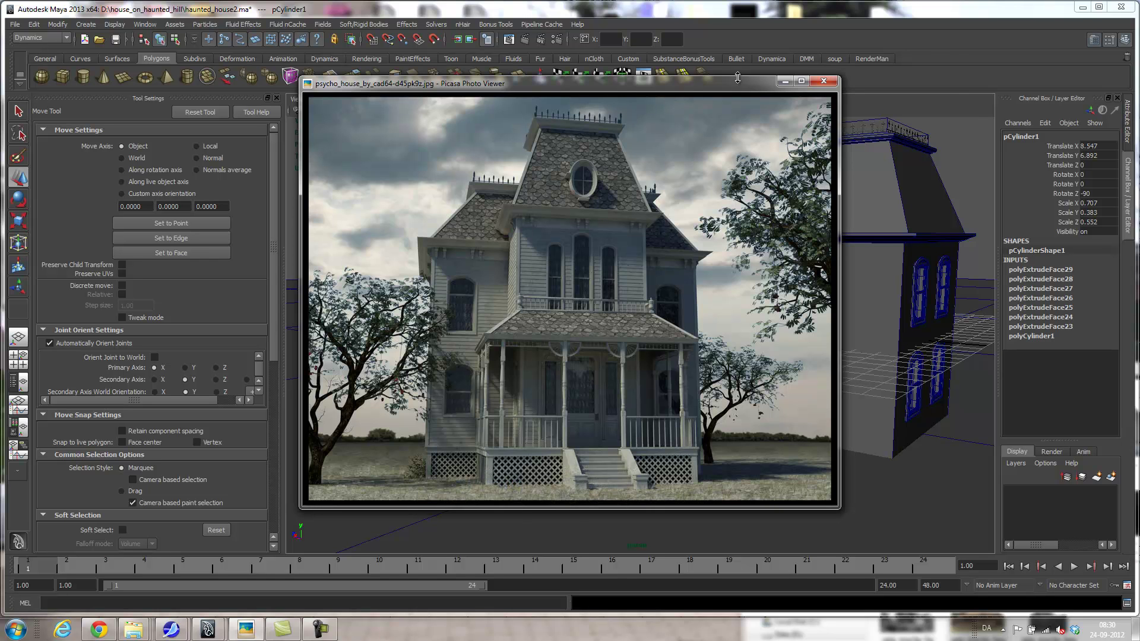
pyautogui.moveTo(472, 421)
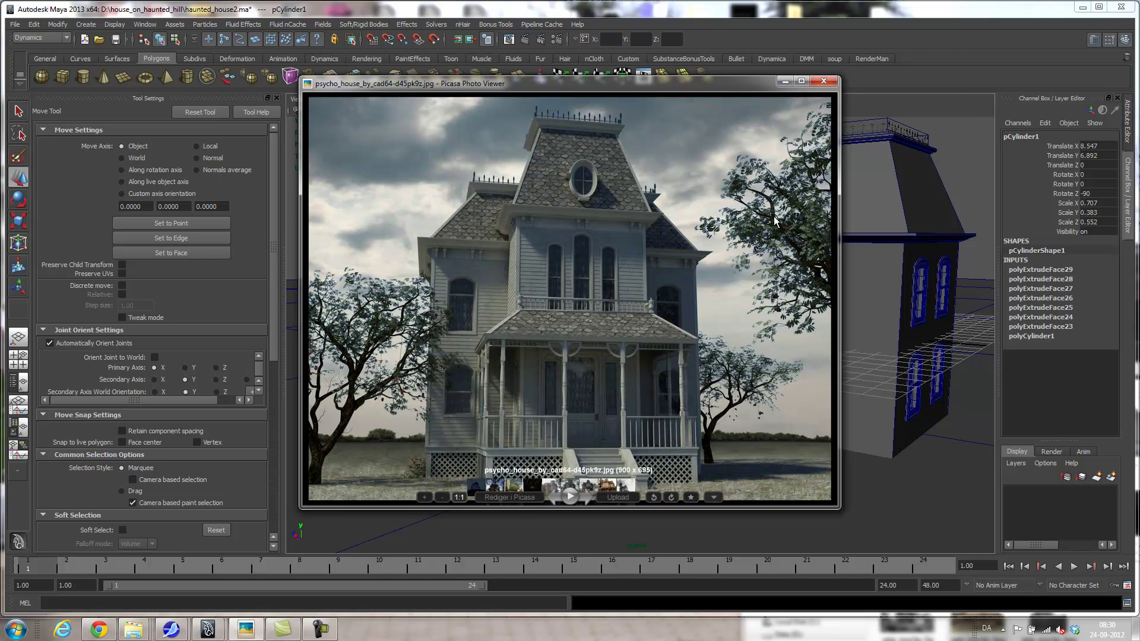
pyautogui.moveTo(742, 83); pyautogui.dragTo(724, 83)
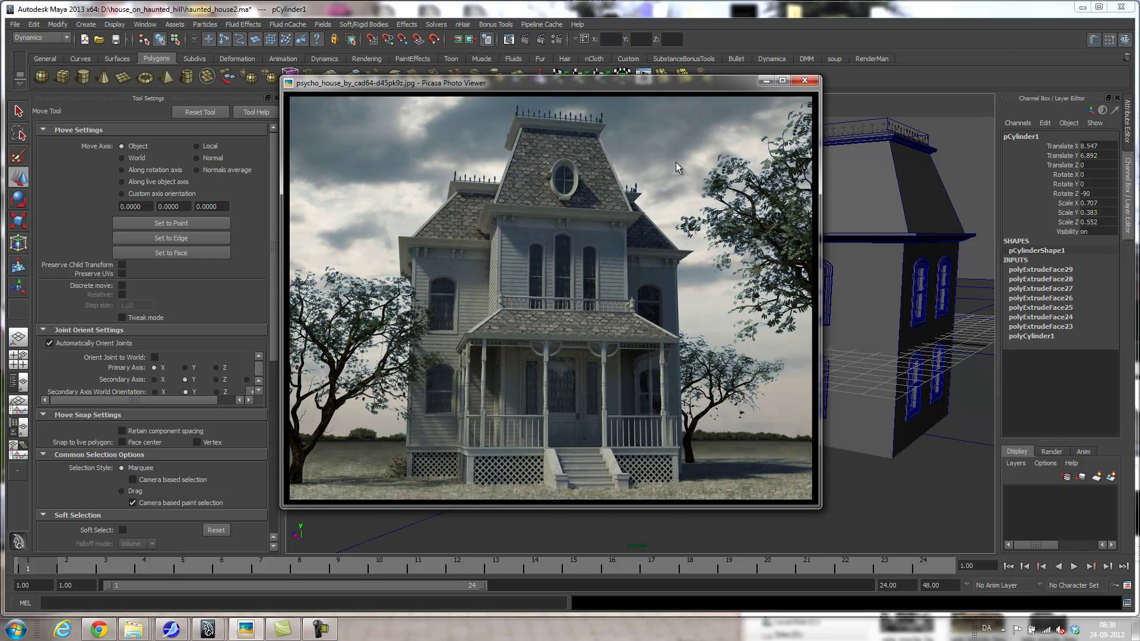
pyautogui.moveTo(400, 443)
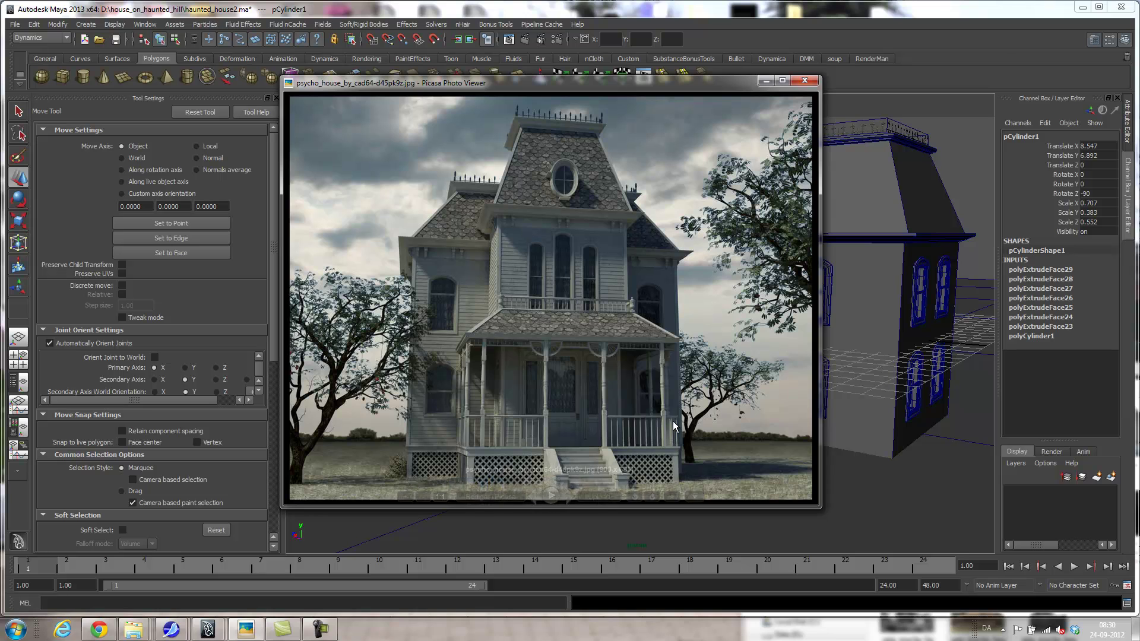
pyautogui.click(804, 80)
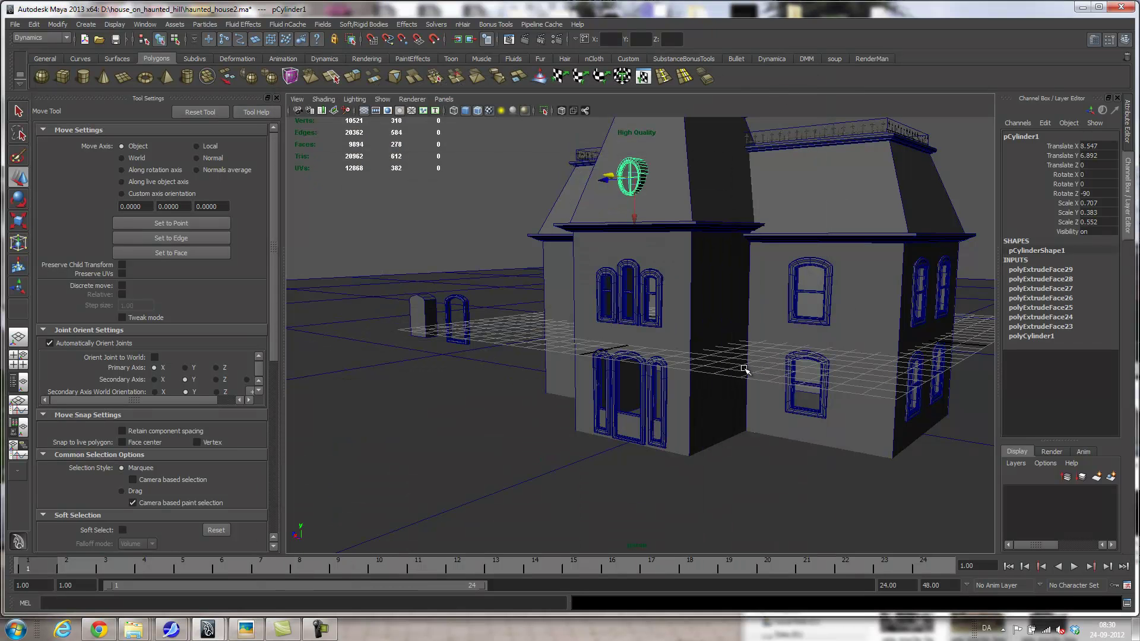
# Step: Show the house in the top view as a wireframe, framed around the main block and the tower
pyautogui.press('space')
pyautogui.moveTo(634, 328); pyautogui.dragTo(606, 327)
pyautogui.keyDown('alt'); pyautogui.moveTo(807, 351); pyautogui.dragTo(448, 364, button='right'); pyautogui.keyUp('alt')
pyautogui.keyDown('alt'); pyautogui.moveTo(595, 346); pyautogui.dragTo(413, 263, button='middle'); pyautogui.keyUp('alt')
pyautogui.keyDown('alt'); pyautogui.moveTo(436, 303); pyautogui.dragTo(455, 310, button='right'); pyautogui.keyUp('alt')
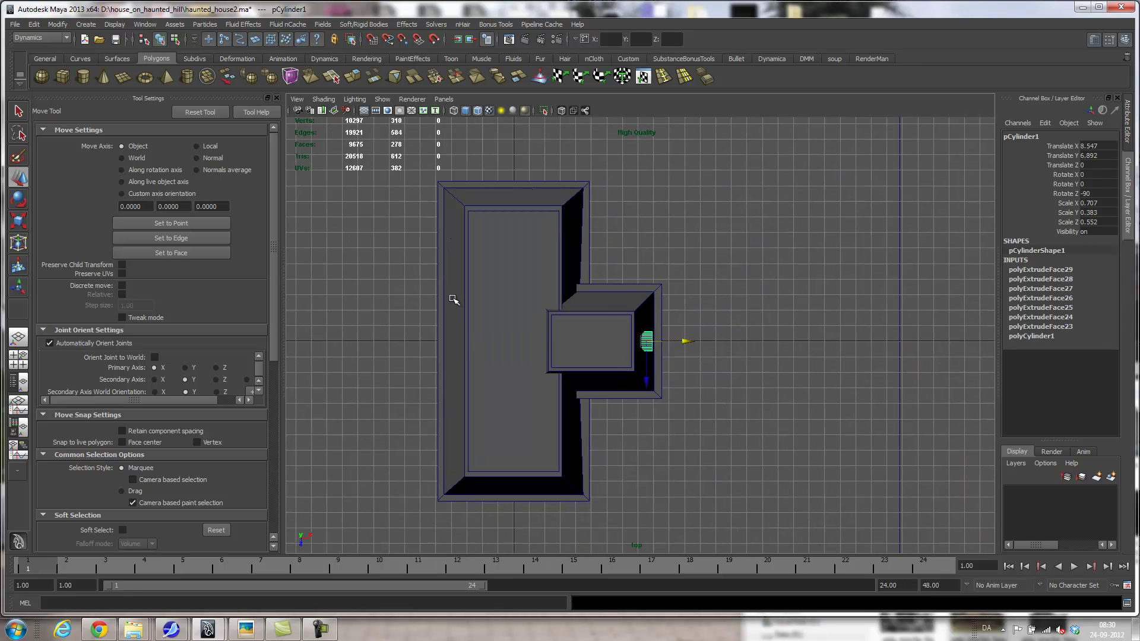
pyautogui.press('4')
pyautogui.keyDown('alt'); pyautogui.moveTo(425, 174); pyautogui.dragTo(629, 146, button='right'); pyautogui.keyUp('alt')
pyautogui.moveTo(629, 145)
pyautogui.keyDown('alt'); pyautogui.mouseDown(button='middle')
pyautogui.moveTo(746, 239)
pyautogui.moveTo(736, 237)
pyautogui.mouseUp(button='middle'); pyautogui.keyUp('alt')
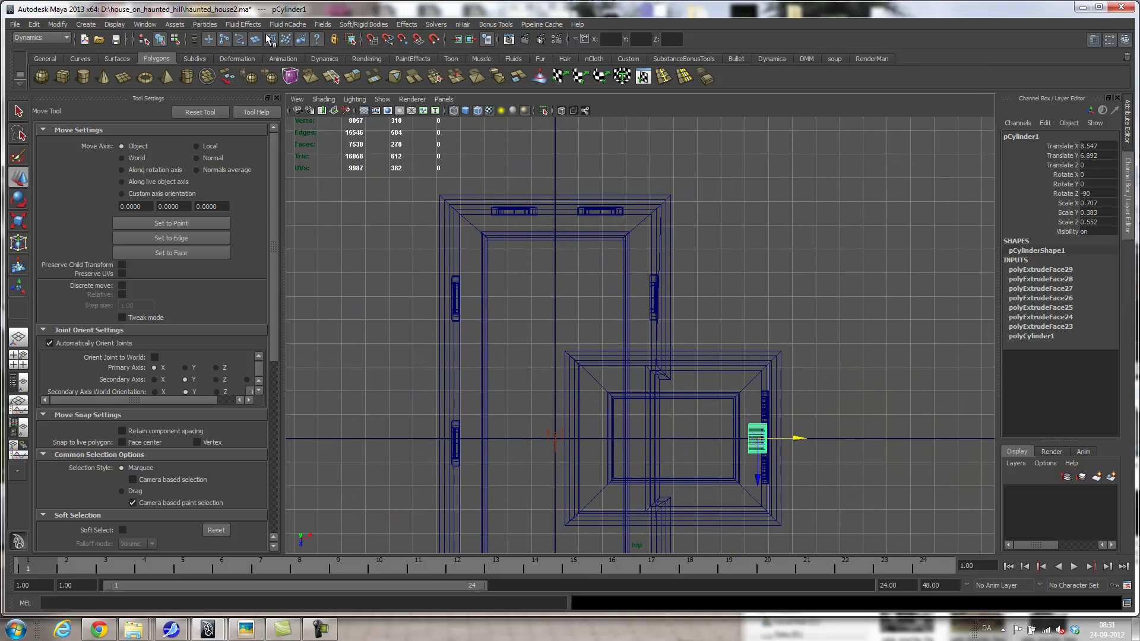
# Step: With the Create Polygon tool, place grid-snapped vertices around the outer corners of the main house block
pyautogui.click(69, 37)
pyautogui.click(23, 59)
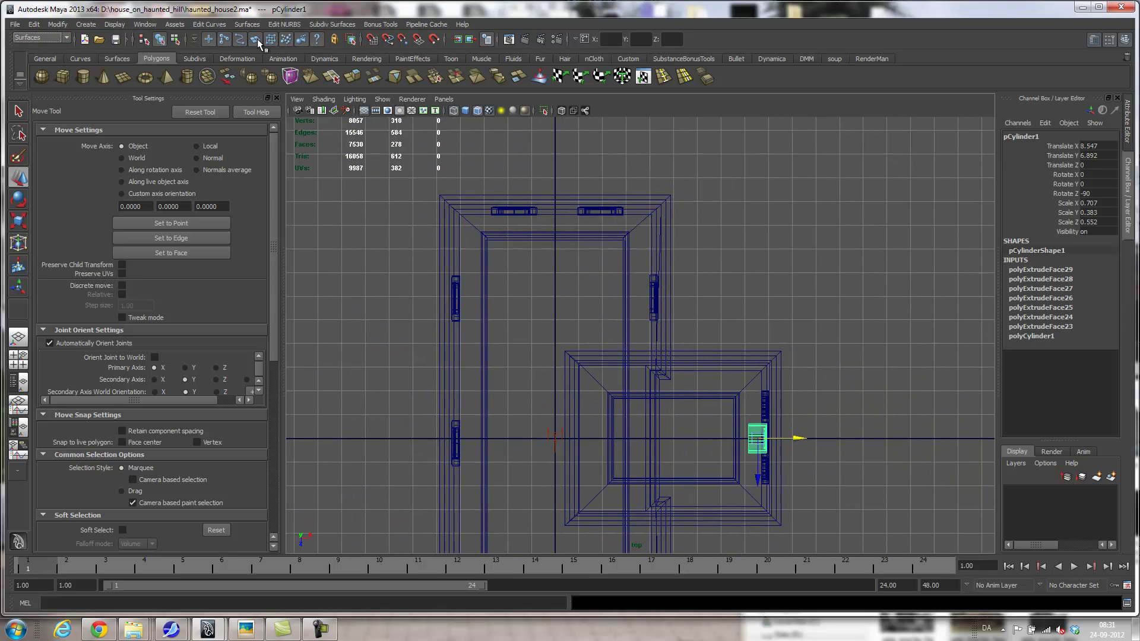
pyautogui.click(40, 39)
pyautogui.click(27, 50)
pyautogui.click(220, 26)
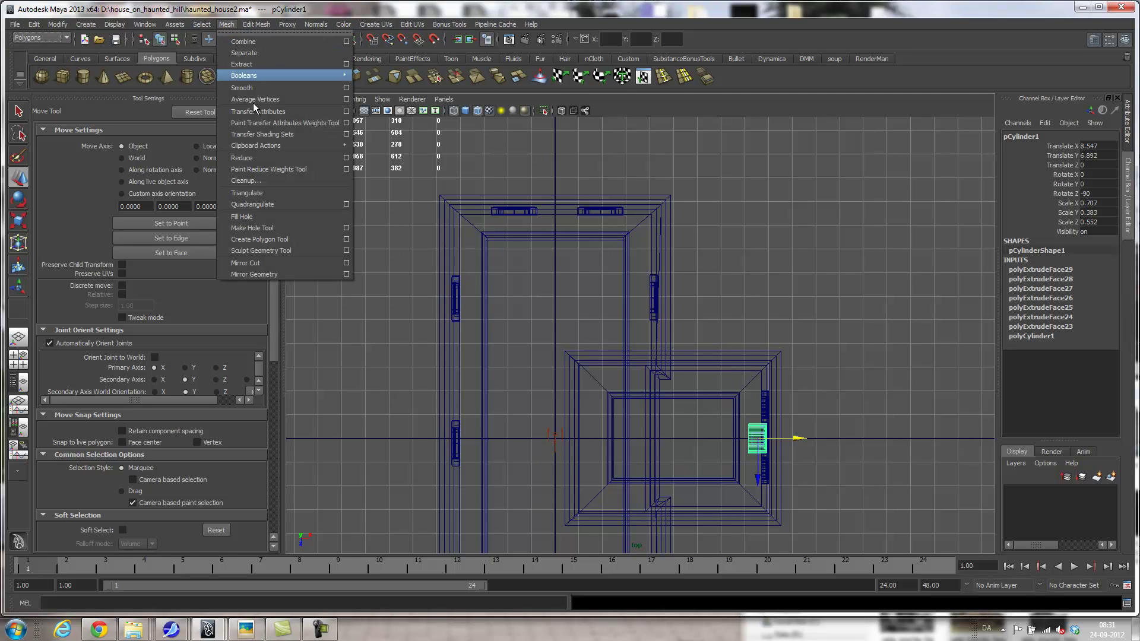
pyautogui.click(296, 238)
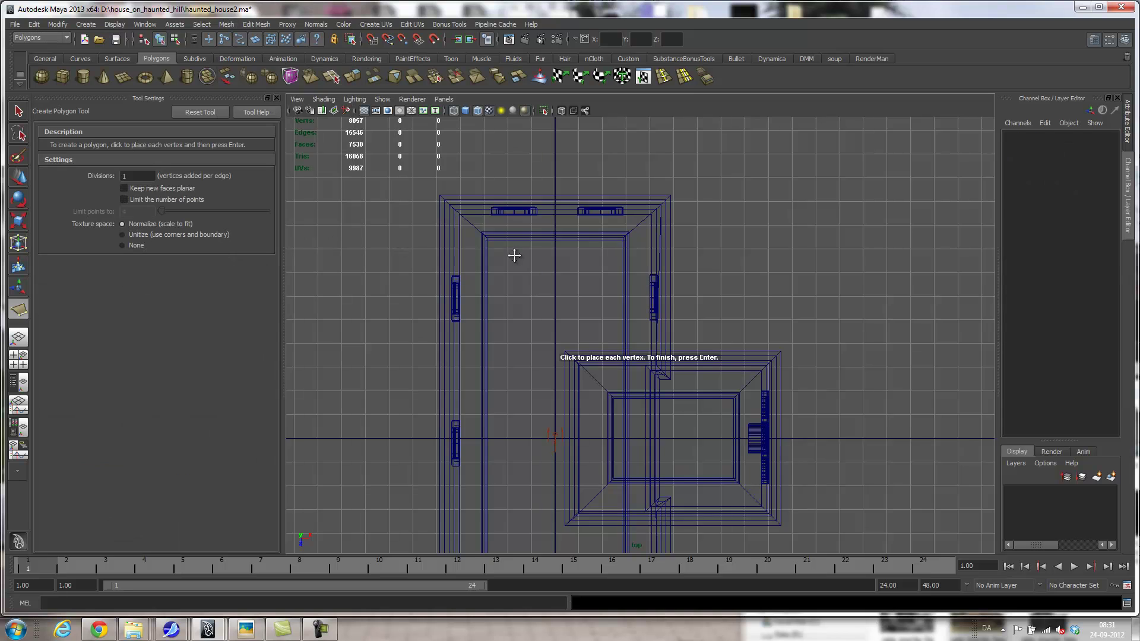
pyautogui.scroll(3, 622, 306)
pyautogui.press('x')
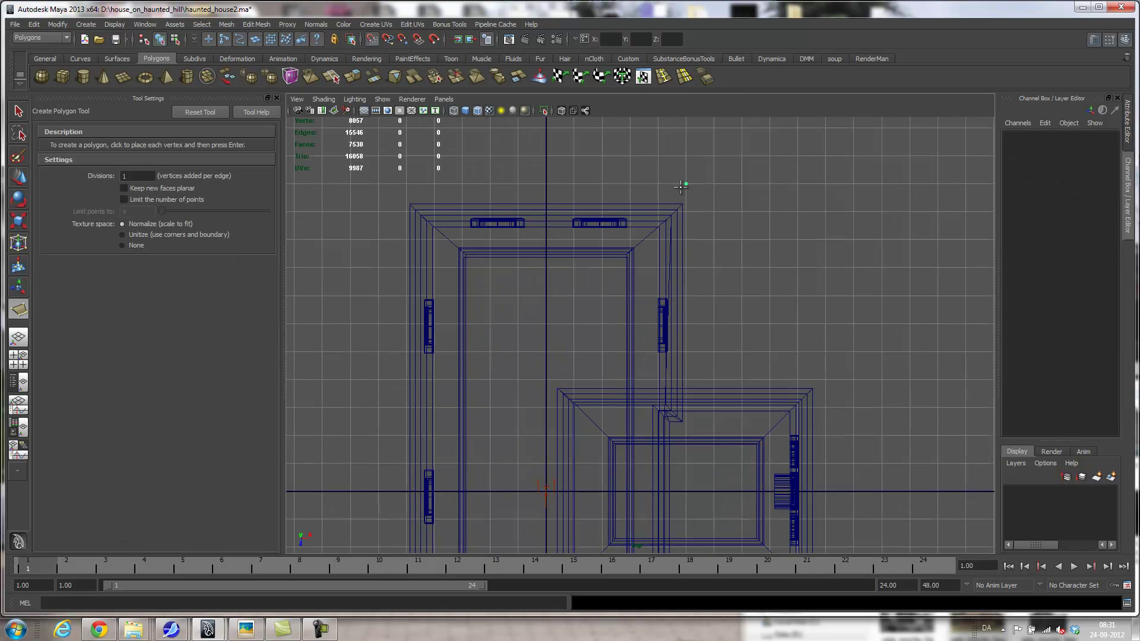
pyautogui.click(406, 186)
pyautogui.keyDown('alt'); pyautogui.moveTo(465, 292); pyautogui.dragTo(463, 62, button='middle'); pyautogui.keyUp('alt')
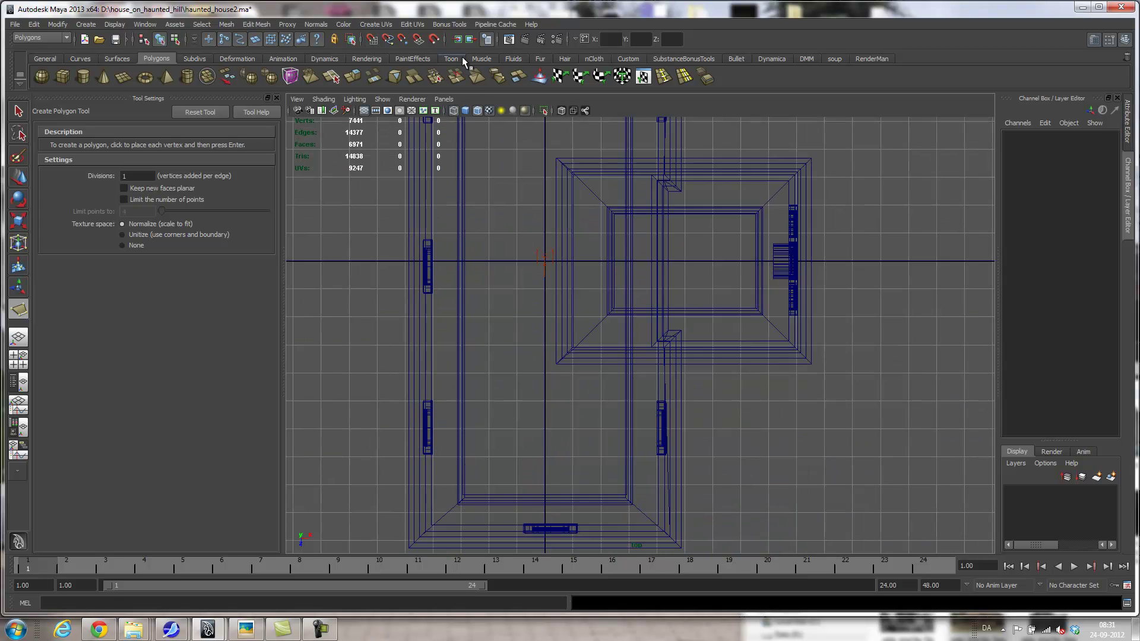
pyautogui.click(412, 438)
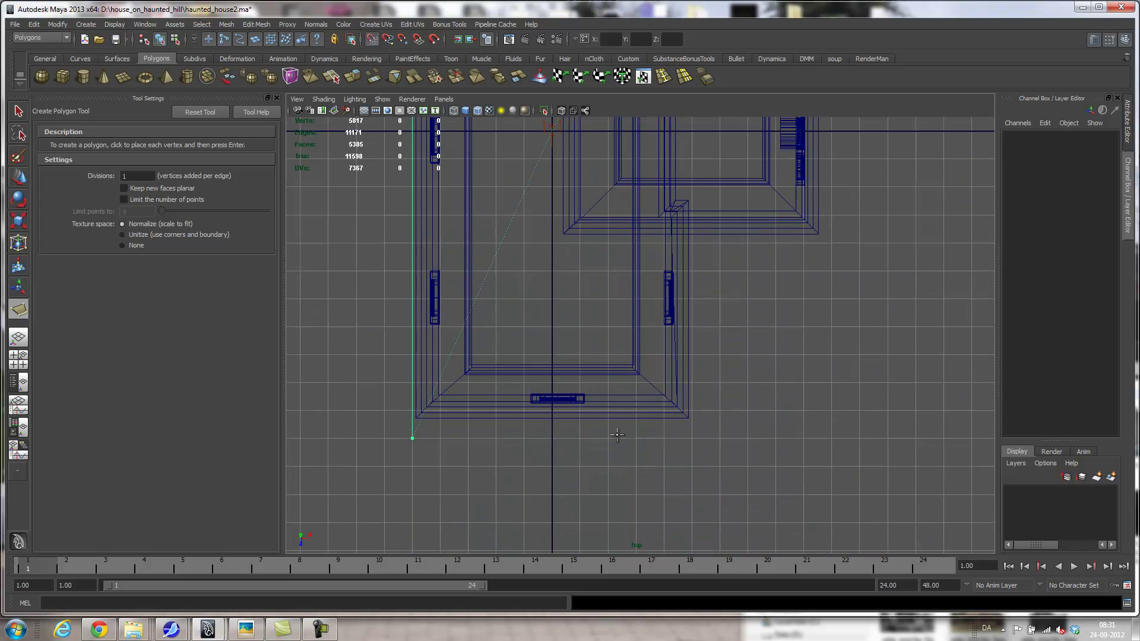
pyautogui.click(693, 440)
pyautogui.click(693, 271)
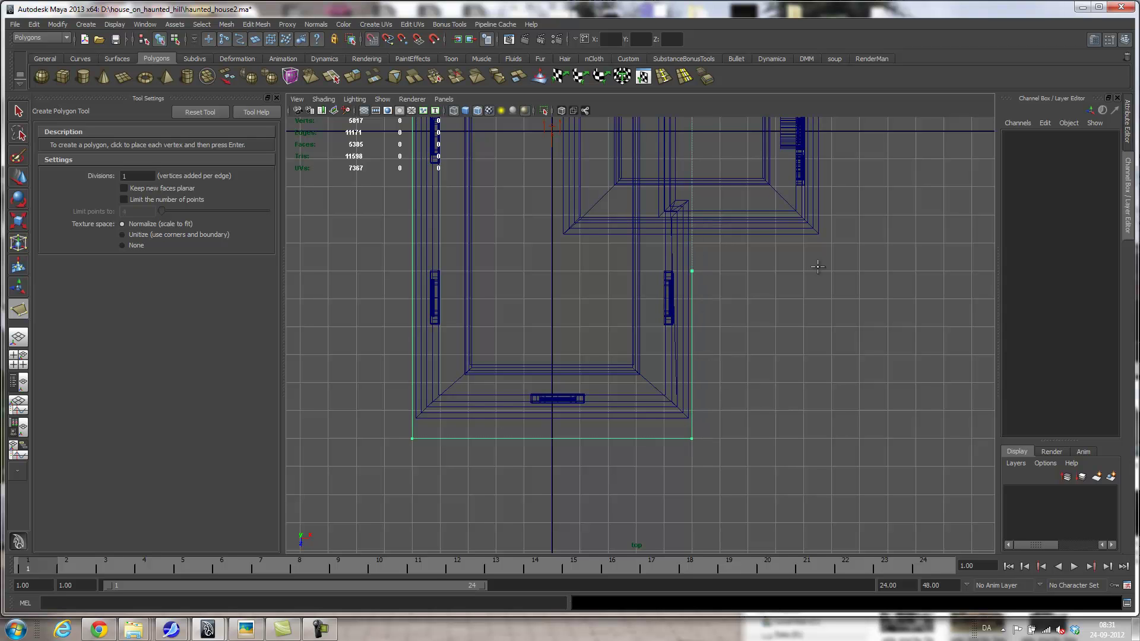
# Step: Continue the outline with grid-snapped vertices around the area in front of the tower and complete the polygon
pyautogui.click(917, 274)
pyautogui.keyDown('alt'); pyautogui.moveTo(883, 227); pyautogui.dragTo(673, 407, button='middle'); pyautogui.keyUp('alt')
pyautogui.press('x')
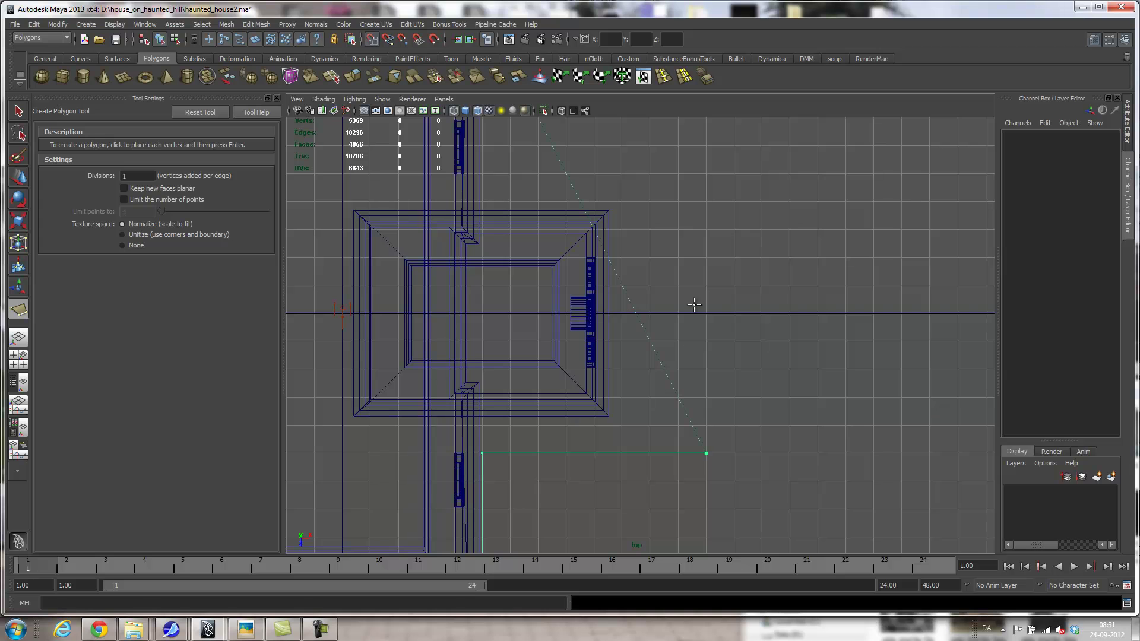
pyautogui.click(707, 174)
pyautogui.click(483, 174)
pyautogui.keyDown('alt'); pyautogui.moveTo(540, 175); pyautogui.dragTo(556, 369, button='middle'); pyautogui.keyUp('alt')
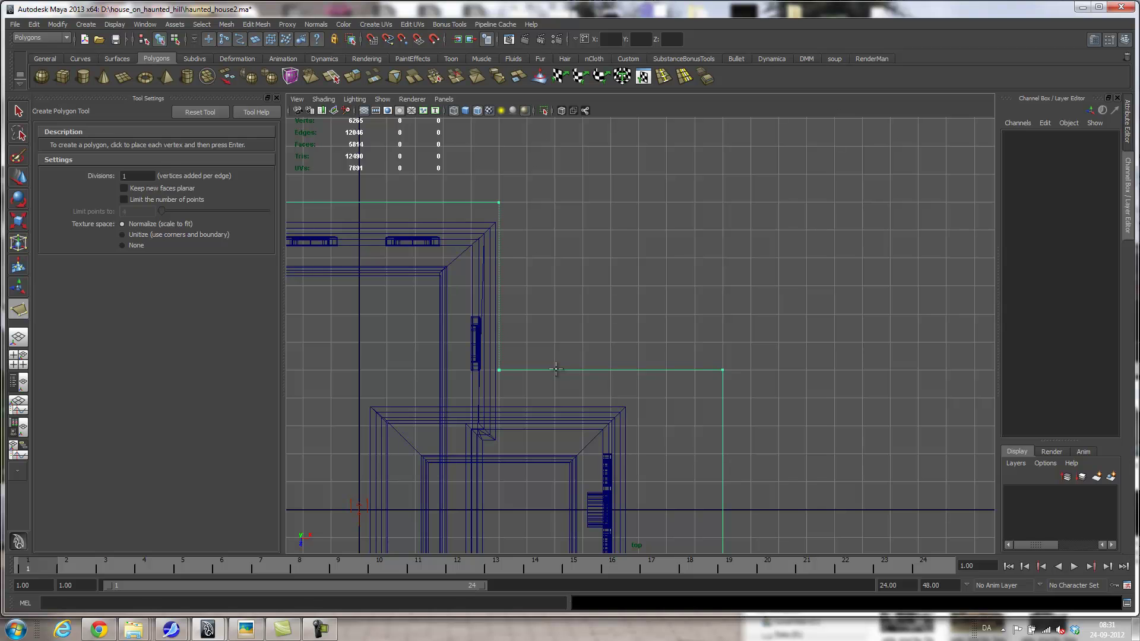
pyautogui.press('Return')
# Step: Move the vertex pairs at both short ends of the main block's outline inward toward the end walls
pyautogui.press('w')
pyautogui.keyDown('alt'); pyautogui.moveTo(622, 389); pyautogui.dragTo(780, 347, button='middle'); pyautogui.keyUp('alt')
pyautogui.keyDown('alt'); pyautogui.moveTo(627, 334); pyautogui.dragTo(673, 392, button='middle'); pyautogui.keyUp('alt')
pyautogui.moveTo(573, 223); pyautogui.dragTo(442, 222, button='right')
pyautogui.moveTo(585, 224); pyautogui.dragTo(798, 238)
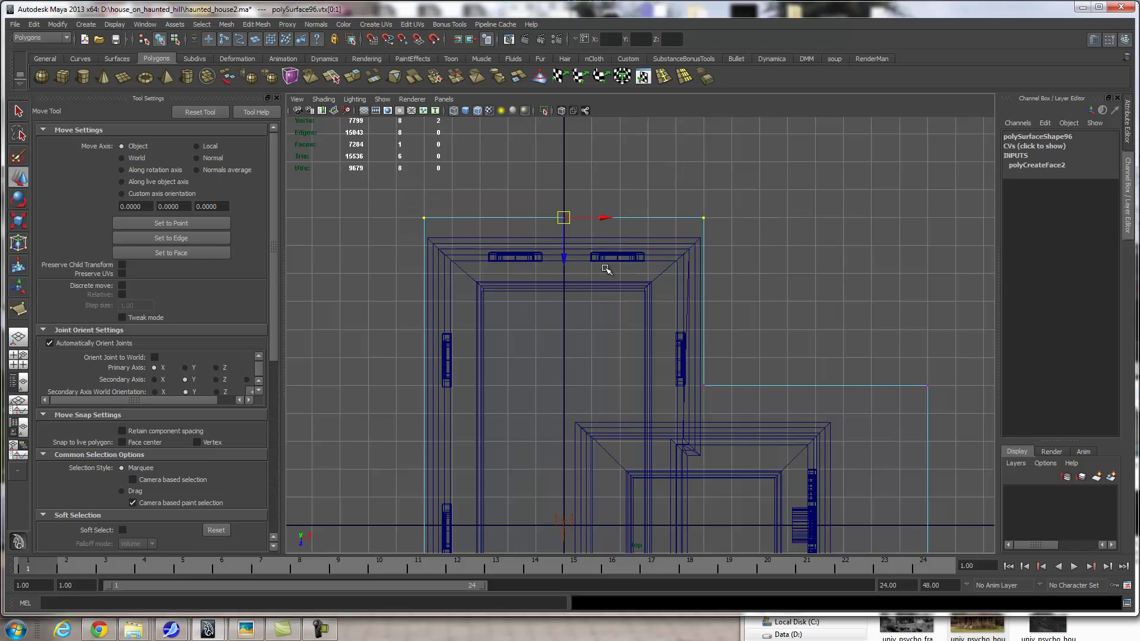
pyautogui.moveTo(560, 252); pyautogui.dragTo(561, 303)
pyautogui.keyDown('alt'); pyautogui.moveTo(683, 419); pyautogui.dragTo(754, 279, button='middle'); pyautogui.keyUp('alt')
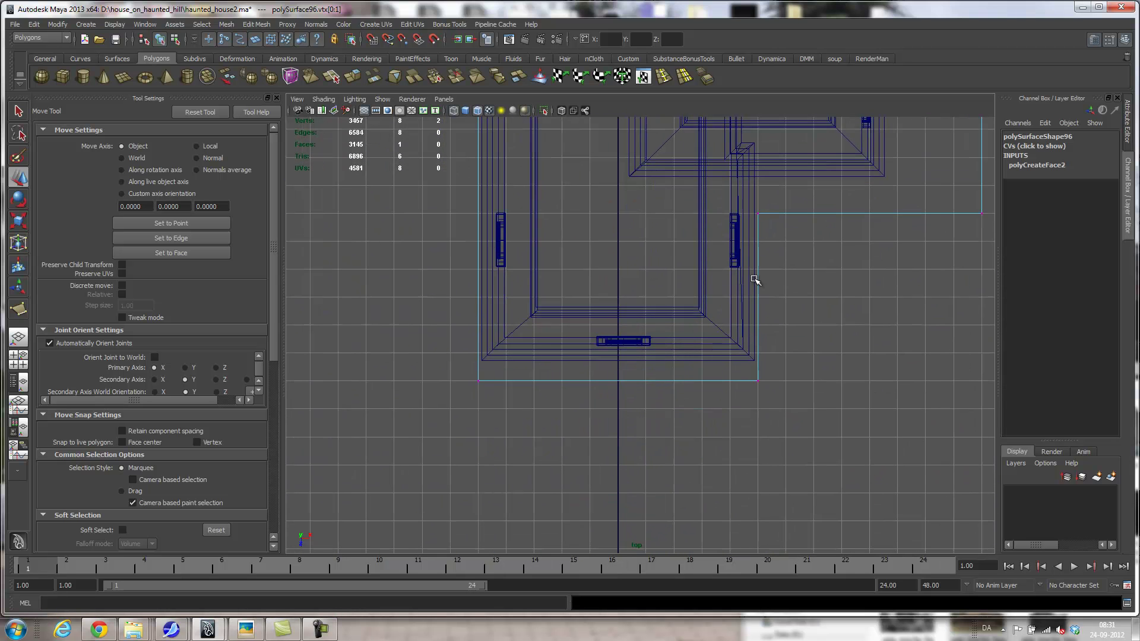
pyautogui.moveTo(443, 380); pyautogui.dragTo(900, 443)
pyautogui.moveTo(621, 427); pyautogui.dragTo(619, 380)
# Step: Move the outline's rear vertices inward to line up with the house's rear wall
pyautogui.keyDown('alt'); pyautogui.moveTo(711, 291); pyautogui.dragTo(774, 421, button='middle'); pyautogui.keyUp('alt')
pyautogui.keyDown('alt'); pyautogui.moveTo(774, 421); pyautogui.dragTo(670, 384, button='right'); pyautogui.keyUp('alt')
pyautogui.keyDown('alt'); pyautogui.moveTo(649, 341); pyautogui.dragTo(638, 443, button='middle'); pyautogui.keyUp('alt')
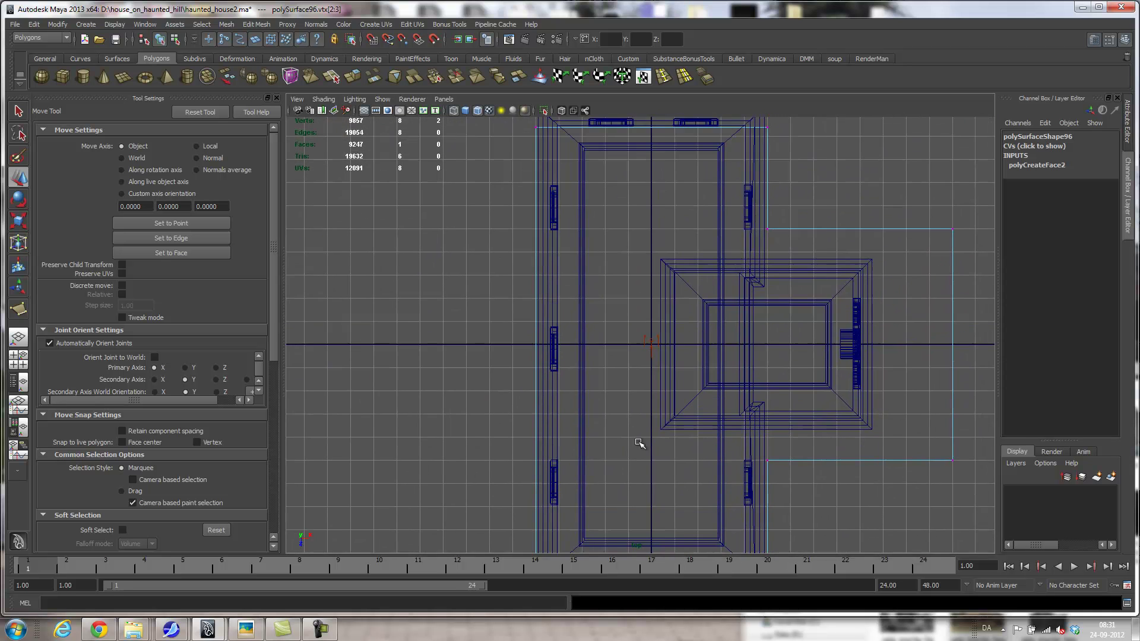
pyautogui.keyDown('alt'); pyautogui.moveTo(639, 443); pyautogui.dragTo(601, 432, button='right'); pyautogui.keyUp('alt')
pyautogui.moveTo(508, 126); pyautogui.dragTo(559, 562)
pyautogui.moveTo(594, 343); pyautogui.dragTo(613, 340)
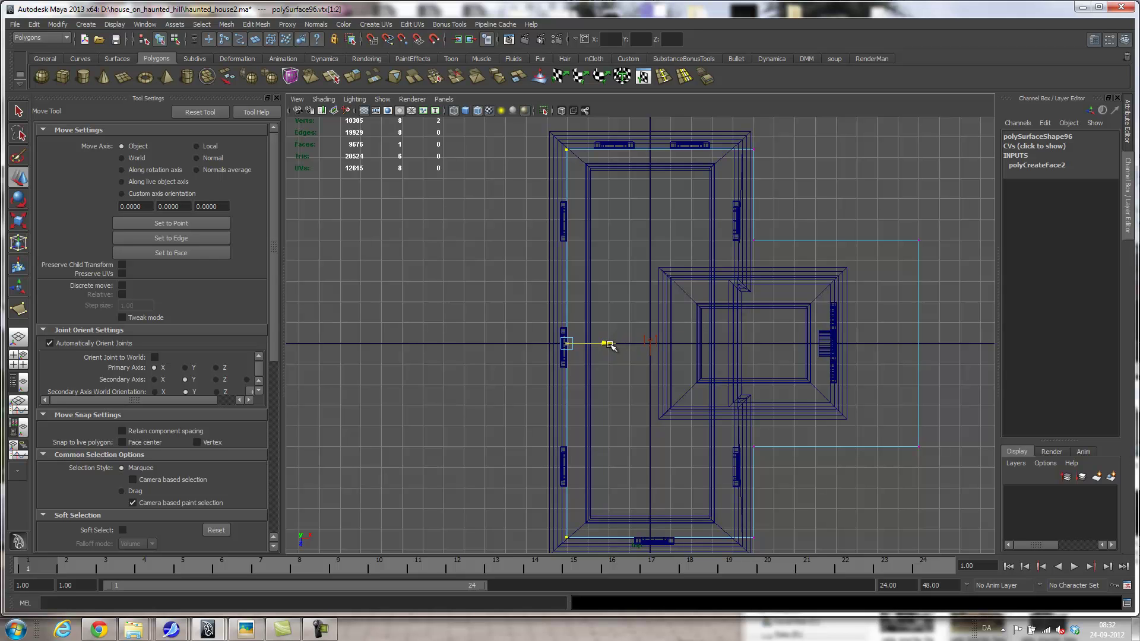
# Step: Fine-tune the outline's end vertices so the short edges align with the house's end walls
pyautogui.keyDown('alt'); pyautogui.moveTo(620, 202); pyautogui.dragTo(559, 274, button='middle'); pyautogui.keyUp('alt')
pyautogui.moveTo(624, 239); pyautogui.dragTo(601, 258)
pyautogui.keyDown('alt'); pyautogui.moveTo(574, 361); pyautogui.dragTo(567, 98, button='middle'); pyautogui.keyUp('alt')
pyautogui.moveTo(433, 326); pyautogui.dragTo(763, 384)
pyautogui.moveTo(591, 389); pyautogui.dragTo(590, 392)
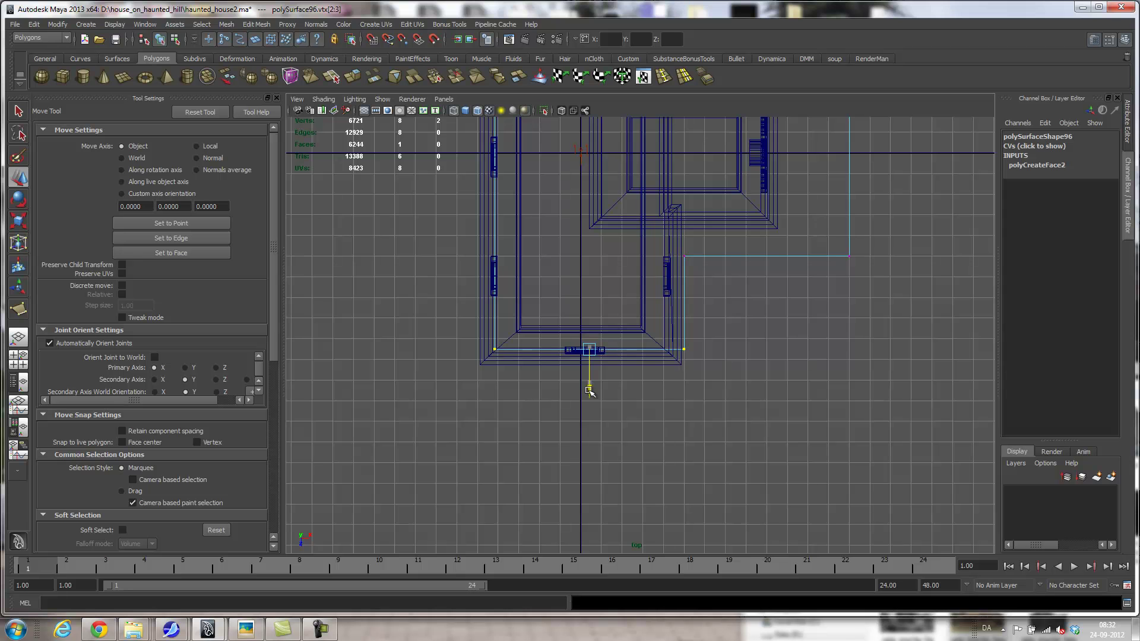
# Step: Move the four front vertices of the main block's outline inward onto the front wall line
pyautogui.keyDown('alt'); pyautogui.moveTo(736, 323); pyautogui.dragTo(703, 425, button='middle'); pyautogui.keyUp('alt')
pyautogui.keyDown('alt'); pyautogui.moveTo(703, 426); pyautogui.dragTo(633, 426, button='right'); pyautogui.keyUp('alt')
pyautogui.keyDown('alt'); pyautogui.moveTo(642, 322); pyautogui.dragTo(611, 470, button='middle'); pyautogui.keyUp('alt')
pyautogui.keyDown('alt'); pyautogui.moveTo(503, 294); pyautogui.dragTo(808, 300, button='right'); pyautogui.keyUp('alt')
pyautogui.moveTo(593, 171); pyautogui.dragTo(641, 373)
pyautogui.keyDown('alt'); pyautogui.moveTo(593, 454); pyautogui.dragTo(614, 200, button='middle'); pyautogui.keyUp('alt')
pyautogui.keyDown('shift'); pyautogui.moveTo(602, 362); pyautogui.dragTo(665, 544); pyautogui.keyUp('shift')
pyautogui.moveTo(659, 229); pyautogui.dragTo(636, 237)
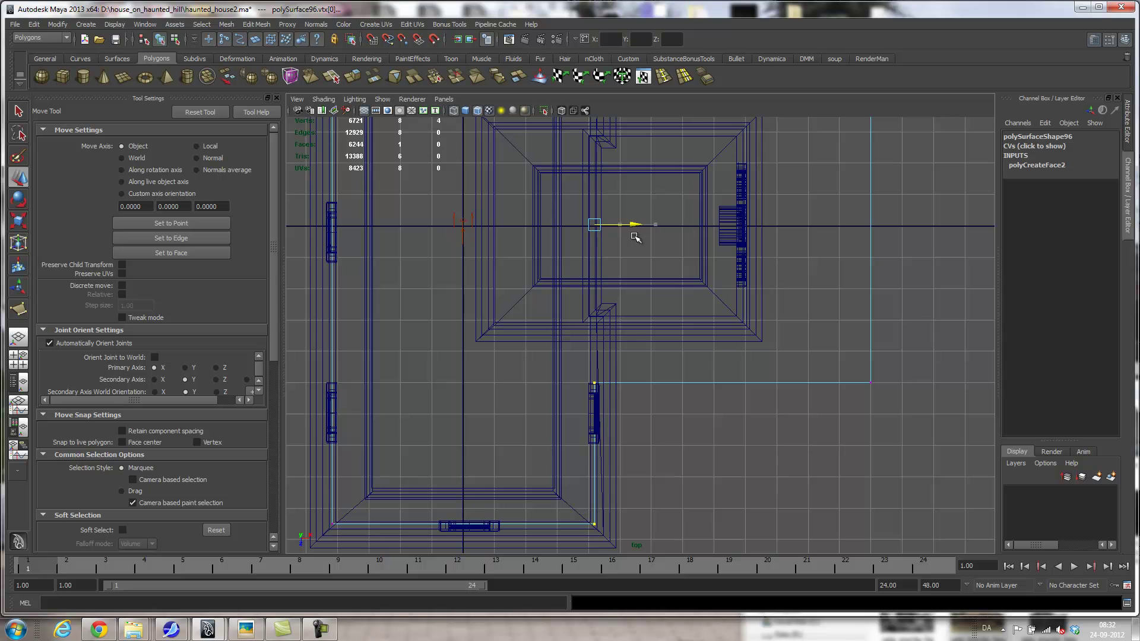
# Step: Check the porch in the reference photo and nudge one side edge of the front extension closer to the tower
pyautogui.keyDown('alt'); pyautogui.moveTo(776, 294); pyautogui.dragTo(768, 412, button='middle'); pyautogui.keyUp('alt')
pyautogui.scroll(-4, 738, 428)
pyautogui.moveTo(521, 184); pyautogui.dragTo(871, 246)
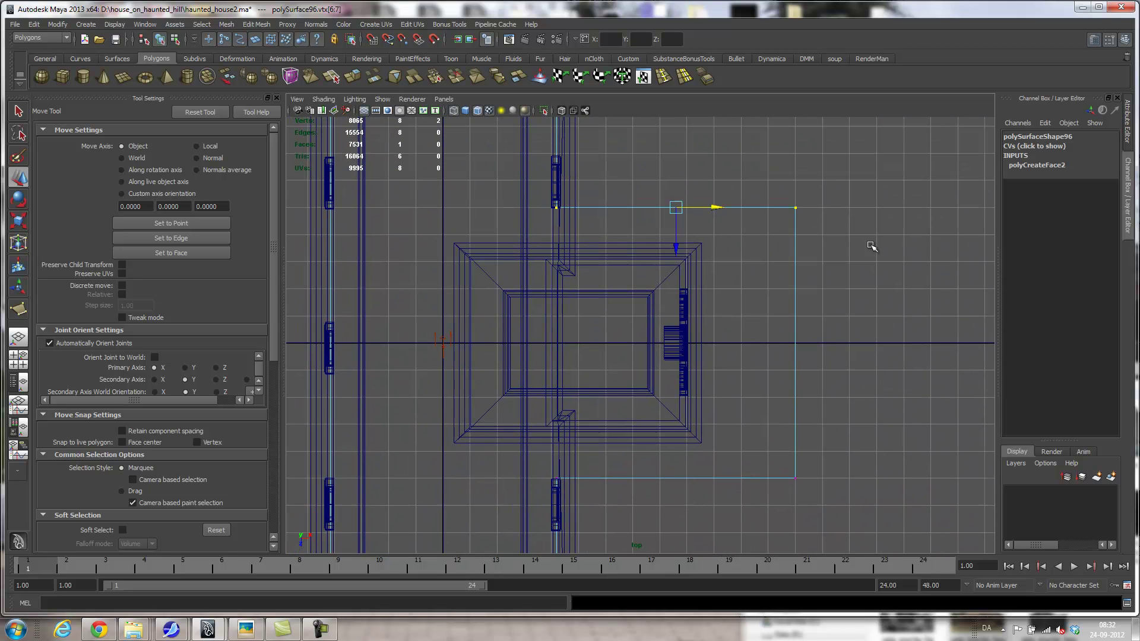
pyautogui.click(245, 629)
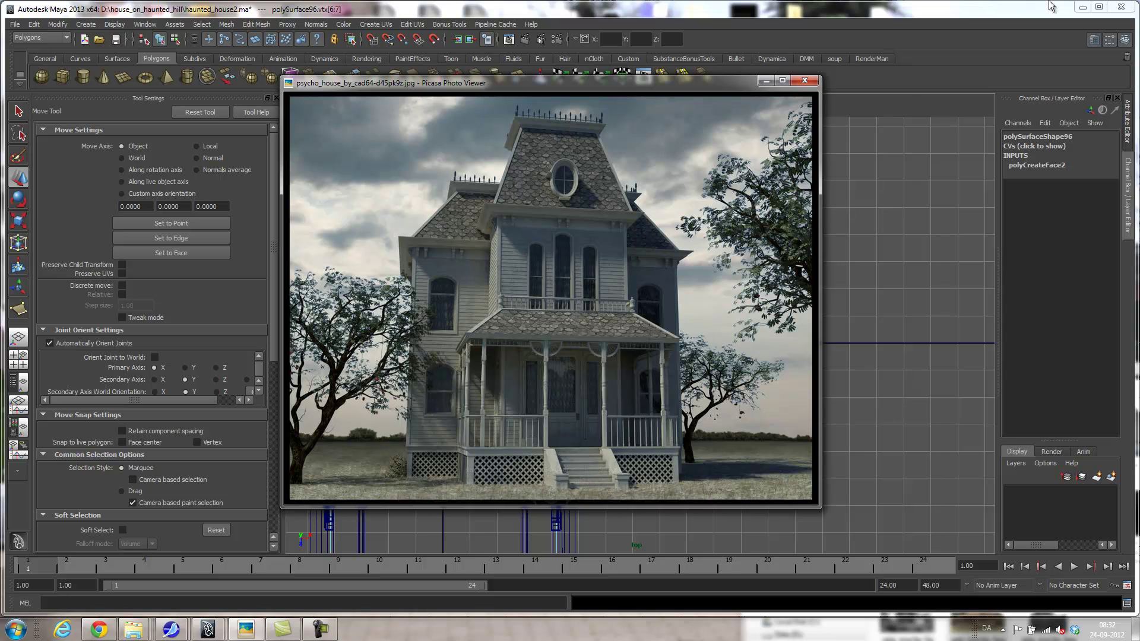
pyautogui.click(857, 19)
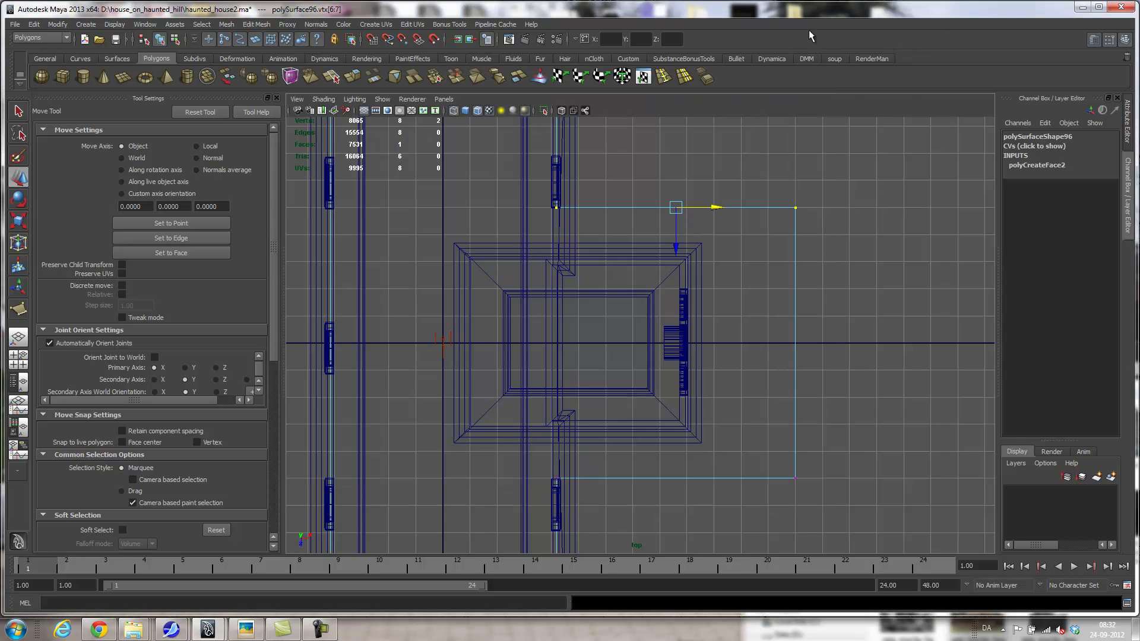
pyautogui.keyDown('alt'); pyautogui.moveTo(562, 309); pyautogui.dragTo(554, 357, button='middle'); pyautogui.keyUp('alt')
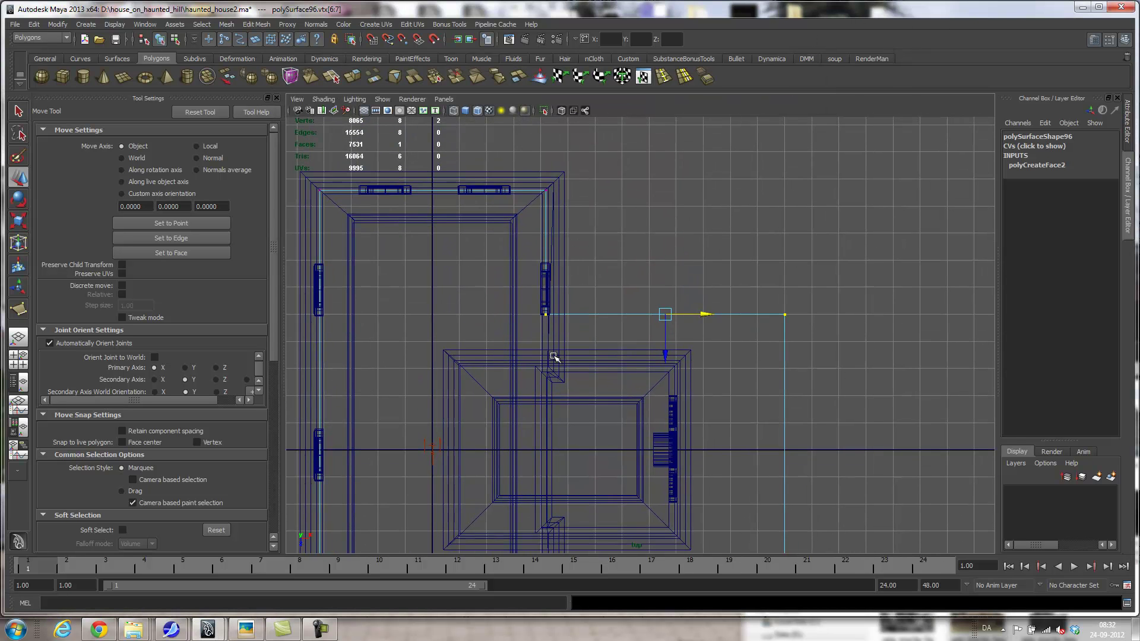
pyautogui.moveTo(667, 350)
pyautogui.mouseDown()
pyautogui.moveTo(666, 334)
pyautogui.moveTo(670, 353)
pyautogui.mouseUp()
pyautogui.keyDown('alt'); pyautogui.moveTo(658, 392); pyautogui.dragTo(653, 236, button='middle'); pyautogui.keyUp('alt')
pyautogui.keyDown('alt'); pyautogui.moveTo(729, 274); pyautogui.dragTo(616, 389, button='middle'); pyautogui.keyUp('alt')
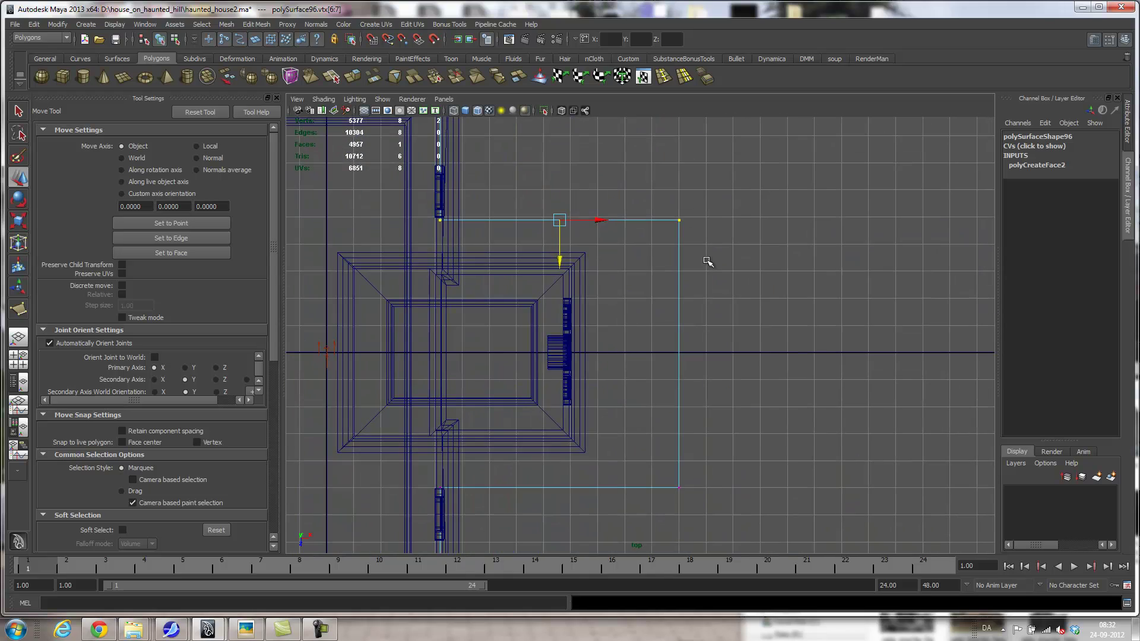
# Step: In the perspective view, return the footprint polygon to object selection and lower it toward the base of the house
pyautogui.press('space')
pyautogui.moveTo(560, 305); pyautogui.dragTo(562, 264)
pyautogui.keyDown('alt'); pyautogui.moveTo(683, 345); pyautogui.dragTo(853, 386); pyautogui.keyUp('alt')
pyautogui.moveTo(769, 397); pyautogui.dragTo(806, 377, button='right')
pyautogui.moveTo(891, 295); pyautogui.dragTo(909, 398)
pyautogui.keyDown('alt'); pyautogui.moveTo(910, 399); pyautogui.dragTo(707, 377, button='right'); pyautogui.keyUp('alt')
pyautogui.moveTo(632, 301); pyautogui.dragTo(633, 508)
pyautogui.moveTo(675, 473)
pyautogui.keyDown('alt'); pyautogui.mouseDown()
pyautogui.moveTo(693, 446)
pyautogui.moveTo(710, 455)
pyautogui.moveTo(670, 400)
pyautogui.moveTo(729, 421)
pyautogui.mouseUp(); pyautogui.keyUp('alt')
# Step: Show the model shaded and align the footprint polygon with the bottom of the walls at about Translate Y -4.287
pyautogui.press('5')
pyautogui.keyDown('alt'); pyautogui.moveTo(672, 348); pyautogui.dragTo(728, 351); pyautogui.keyUp('alt')
pyautogui.click(624, 293)
pyautogui.moveTo(610, 294); pyautogui.dragTo(650, 367)
pyautogui.keyDown('alt'); pyautogui.moveTo(650, 367); pyautogui.dragTo(918, 389, button='right'); pyautogui.keyUp('alt')
pyautogui.keyDown('alt'); pyautogui.moveTo(650, 458); pyautogui.dragTo(676, 433); pyautogui.keyUp('alt')
pyautogui.keyDown('alt'); pyautogui.moveTo(675, 434); pyautogui.dragTo(751, 377, button='middle'); pyautogui.keyUp('alt')
pyautogui.moveTo(612, 404); pyautogui.dragTo(720, 429)
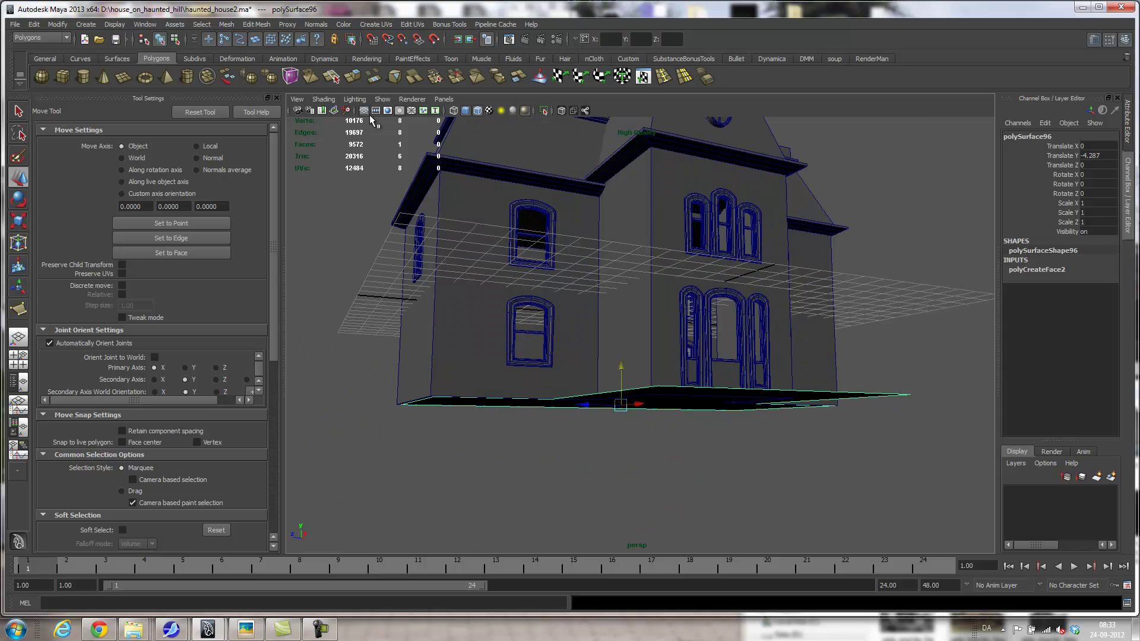
# Step: Extrude the footprint polygon downward to a Local Translate Z of about -2.527 to form the foundation block
pyautogui.click(352, 78)
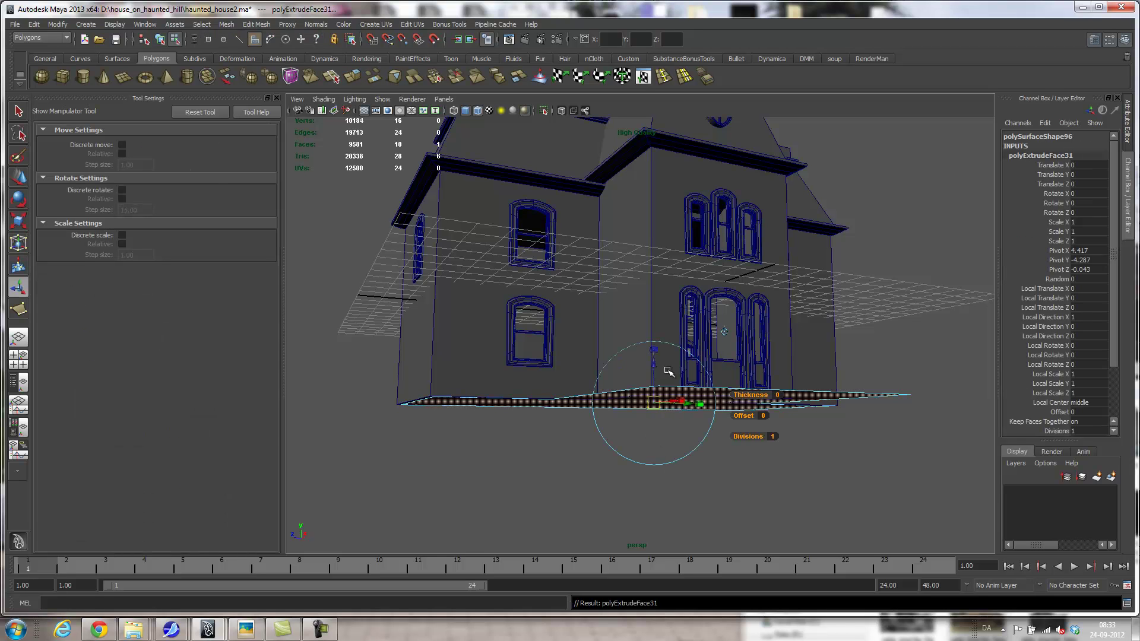
pyautogui.moveTo(653, 360); pyautogui.dragTo(651, 418)
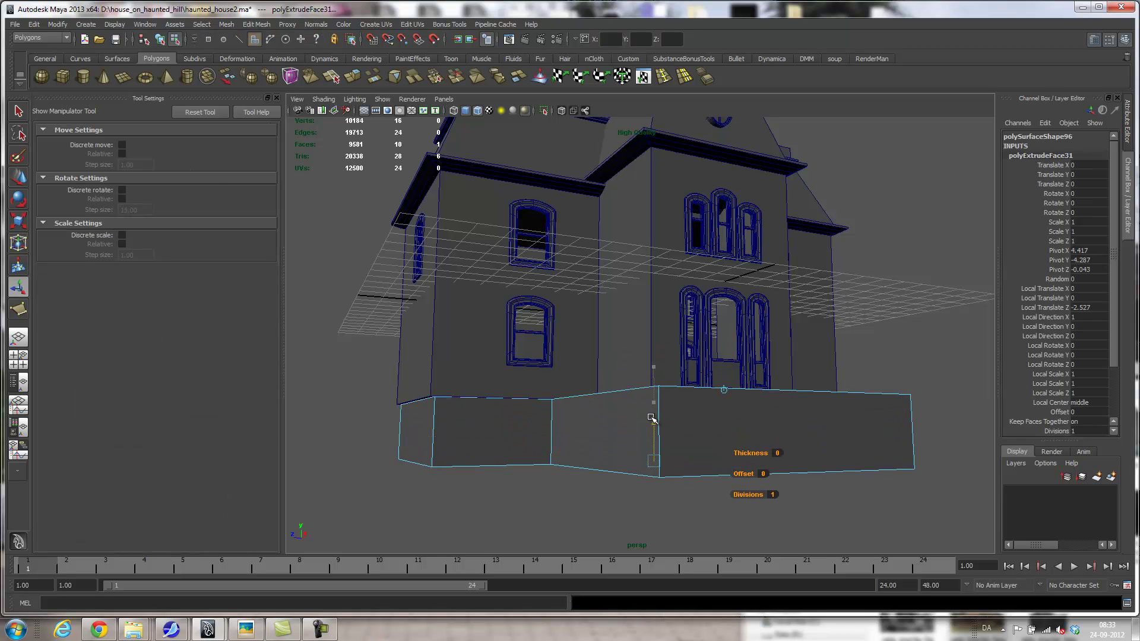
# Step: Check the foundation in the reference photo and reduce the extrusion depth to a Local Translate Z of about -0.192
pyautogui.click(246, 629)
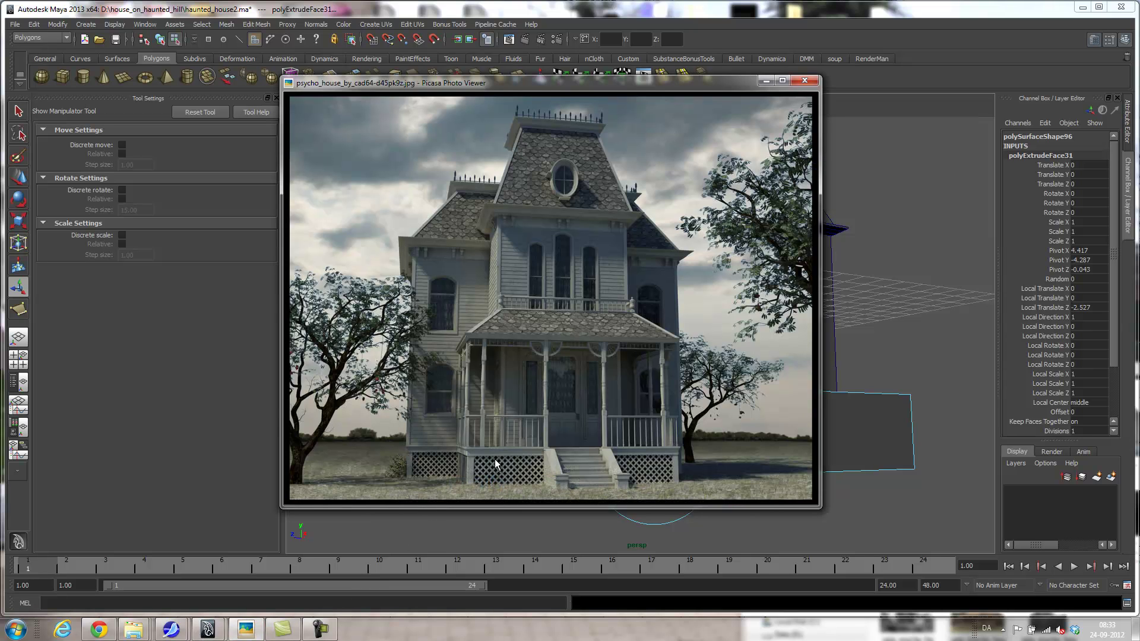
pyautogui.click(766, 80)
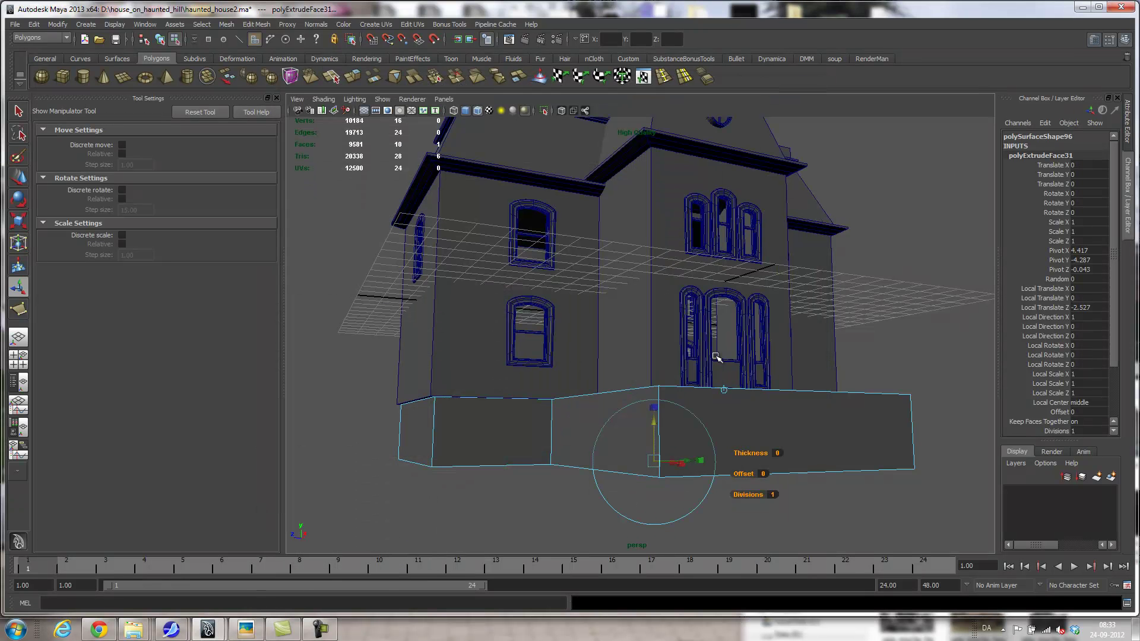
pyautogui.moveTo(650, 423); pyautogui.dragTo(664, 374)
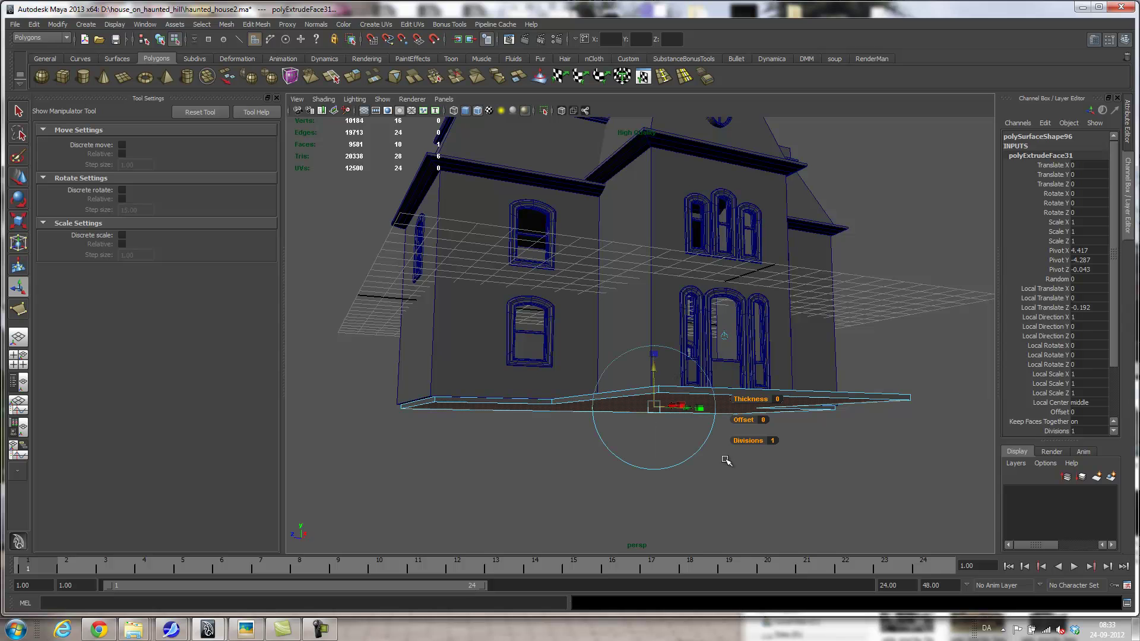
# Step: Inset the foundation's bottom face slightly and extrude it downward to a Local Translate Z of about -1.659
pyautogui.press('g')
pyautogui.moveTo(749, 422); pyautogui.dragTo(809, 468)
pyautogui.doubleClick(1090, 412)
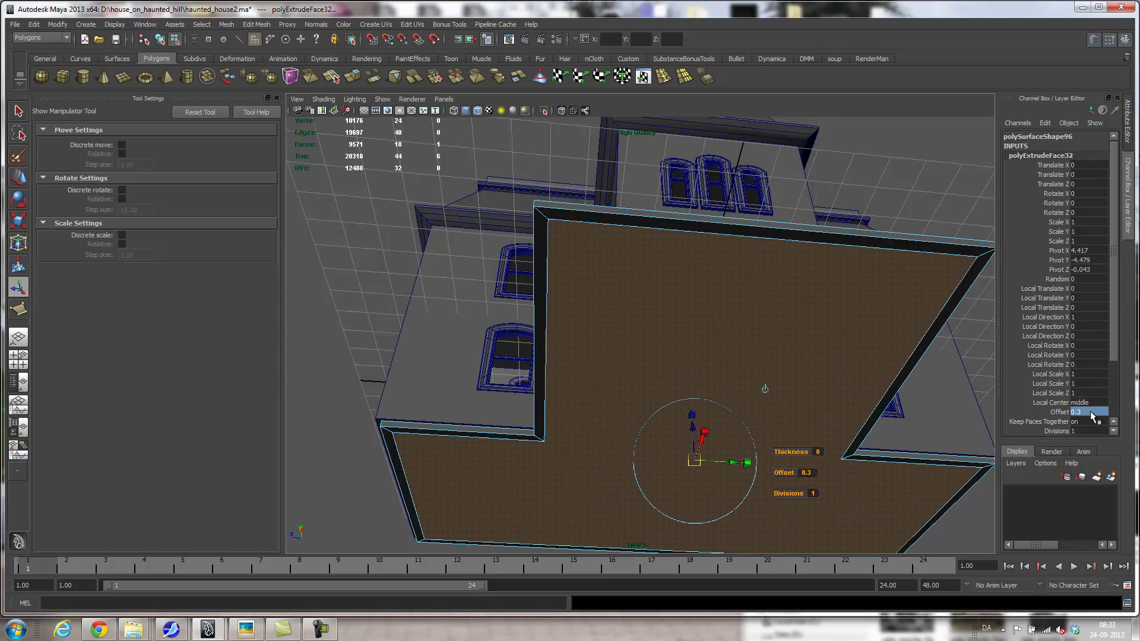
pyautogui.write('-1')
pyautogui.press('Tab')
pyautogui.keyDown('alt'); pyautogui.moveTo(897, 343); pyautogui.dragTo(828, 349, button='right'); pyautogui.keyUp('alt')
pyautogui.press('g')
pyautogui.moveTo(691, 416)
pyautogui.mouseDown()
pyautogui.moveTo(687, 433)
pyautogui.moveTo(691, 418)
pyautogui.mouseUp()
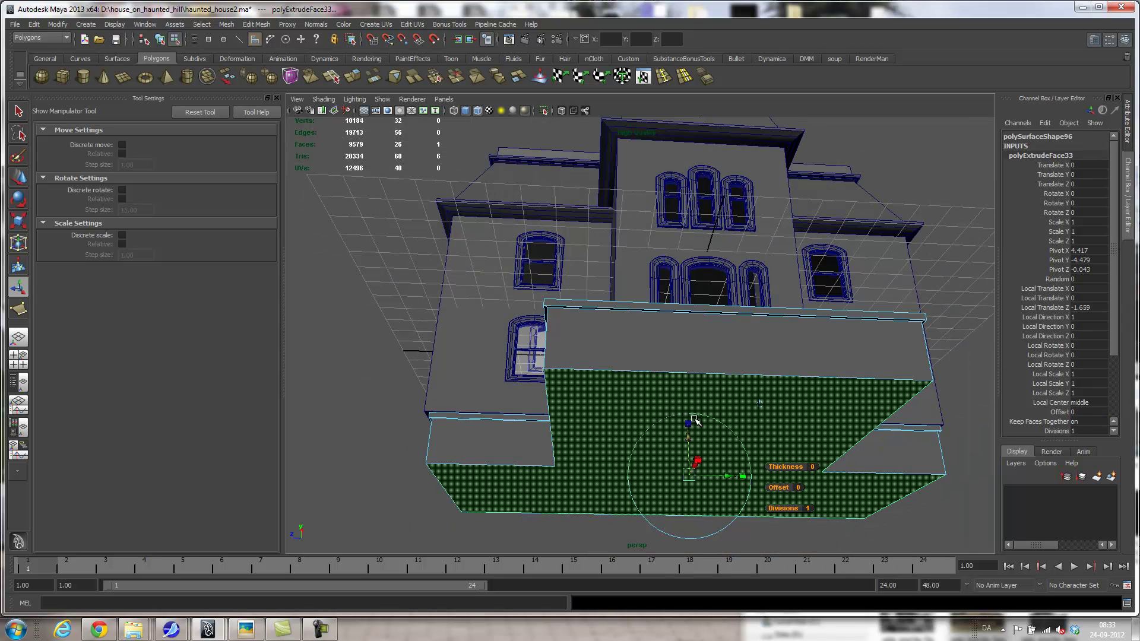
# Step: Extrude the bottom face outward with an Offset of -0.1 and down to Local Translate Z -0.22 as a base trim
pyautogui.hotkey('ctrl', 'e')
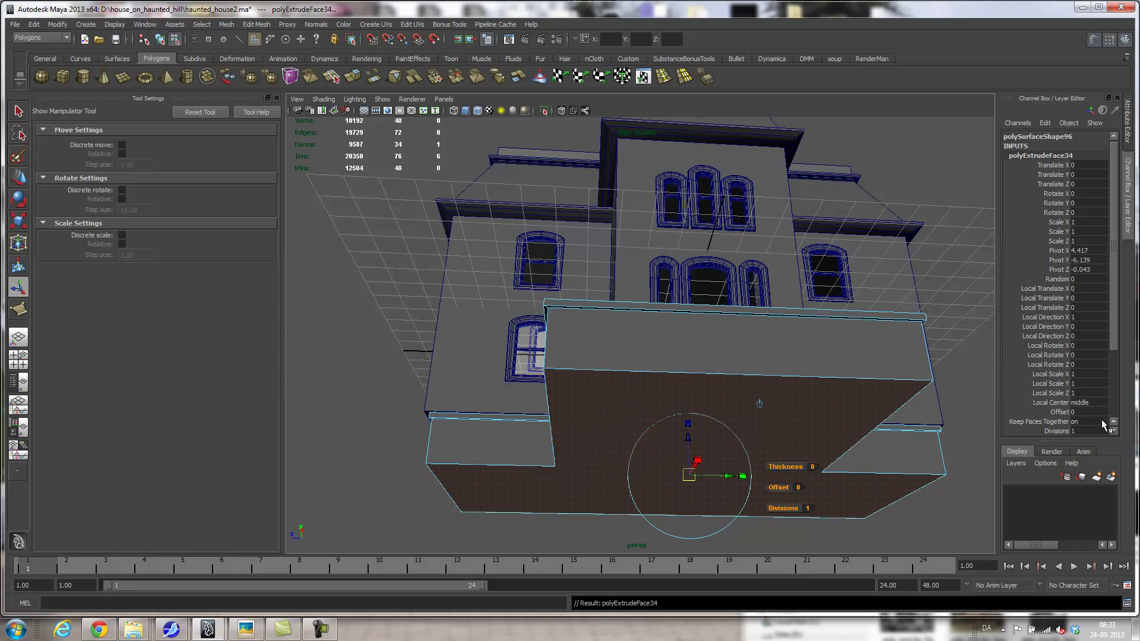
pyautogui.moveTo(785, 489); pyautogui.dragTo(787, 489)
pyautogui.click(1079, 414)
pyautogui.write('-0.1')
pyautogui.press('Return')
pyautogui.keyDown('alt'); pyautogui.moveTo(862, 355); pyautogui.dragTo(842, 367); pyautogui.keyUp('alt')
pyautogui.hotkey('ctrl', 'e')
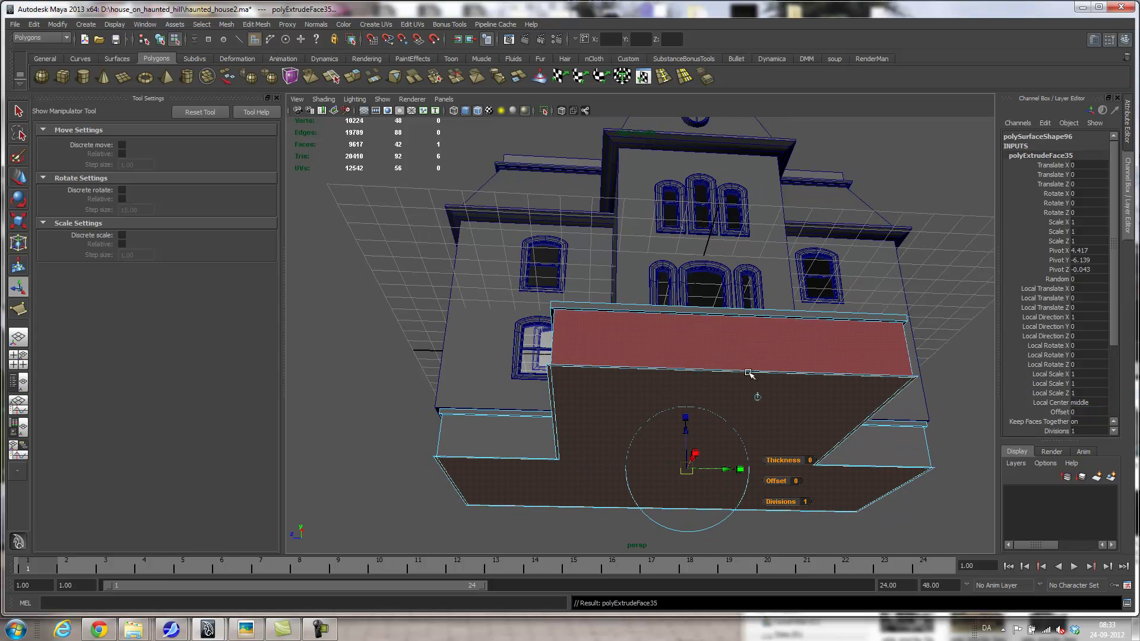
pyautogui.moveTo(689, 431); pyautogui.dragTo(687, 463)
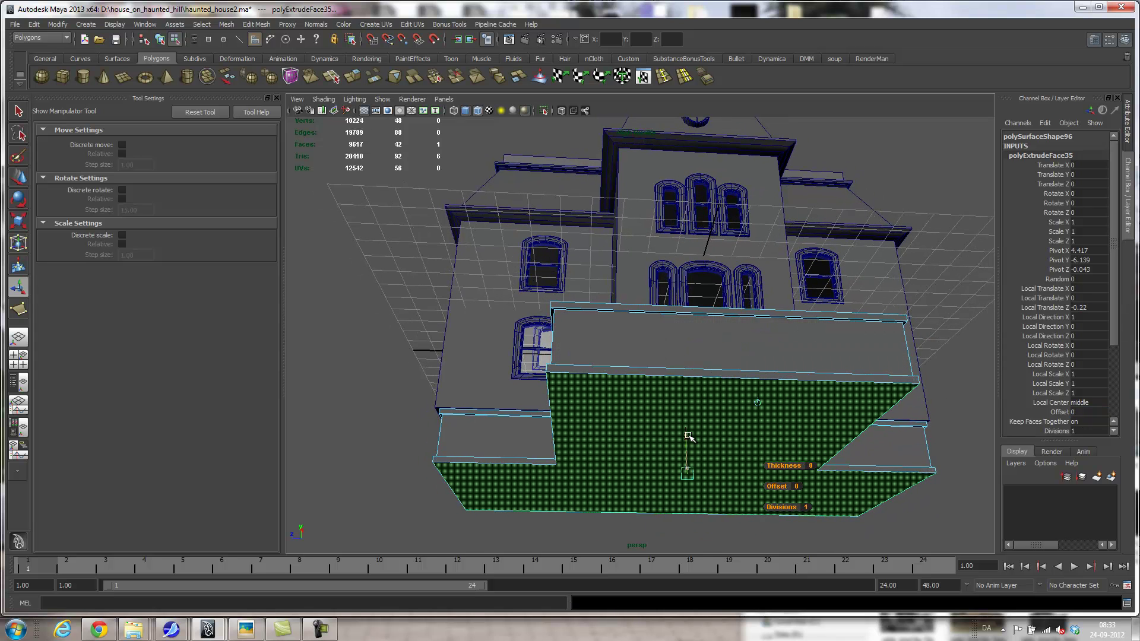
# Step: Return the foundation to object selection, inspect it from below and from the front, and clear the selection
pyautogui.keyDown('alt'); pyautogui.moveTo(689, 358); pyautogui.dragTo(710, 386); pyautogui.keyUp('alt')
pyautogui.moveTo(758, 494); pyautogui.dragTo(799, 412, button='right')
pyautogui.keyDown('alt'); pyautogui.moveTo(784, 409); pyautogui.dragTo(712, 385); pyautogui.keyUp('alt')
pyautogui.keyDown('alt'); pyautogui.moveTo(712, 385); pyautogui.dragTo(858, 385, button='right'); pyautogui.keyUp('alt')
pyautogui.keyDown('alt'); pyautogui.moveTo(778, 384); pyautogui.dragTo(878, 293, button='middle'); pyautogui.keyUp('alt')
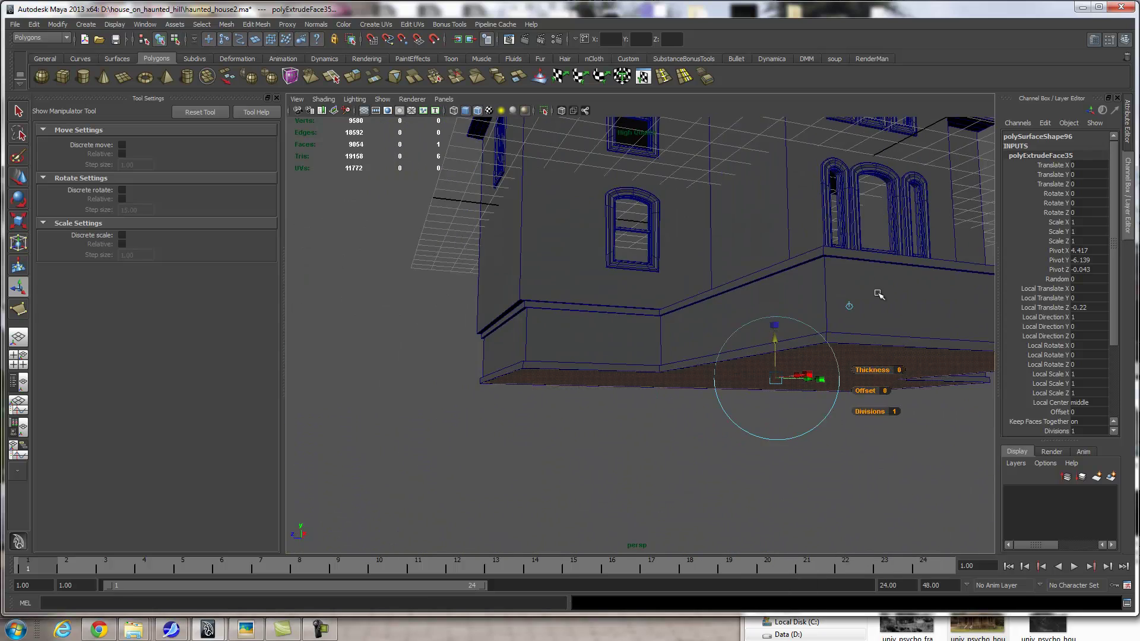
pyautogui.keyDown('alt'); pyautogui.moveTo(730, 356); pyautogui.dragTo(785, 363, button='right'); pyautogui.keyUp('alt')
pyautogui.keyDown('alt'); pyautogui.moveTo(478, 303); pyautogui.dragTo(891, 343); pyautogui.keyUp('alt')
pyautogui.click(943, 345)
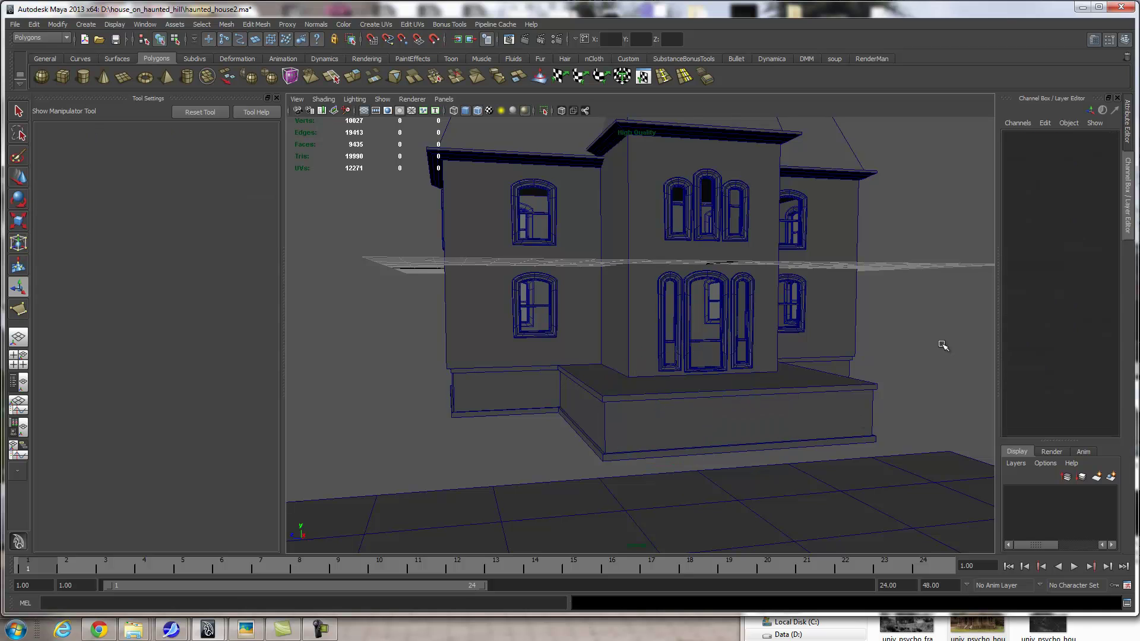
# Step: Raise the ground plane toward the house to about Translate Y -10.405
pyautogui.keyDown('alt'); pyautogui.moveTo(943, 345); pyautogui.dragTo(672, 392, button='right'); pyautogui.keyUp('alt')
pyautogui.keyDown('alt'); pyautogui.moveTo(672, 392); pyautogui.dragTo(763, 516); pyautogui.keyUp('alt')
pyautogui.click(763, 516)
pyautogui.keyDown('alt'); pyautogui.moveTo(762, 516); pyautogui.dragTo(569, 474, button='right'); pyautogui.keyUp('alt')
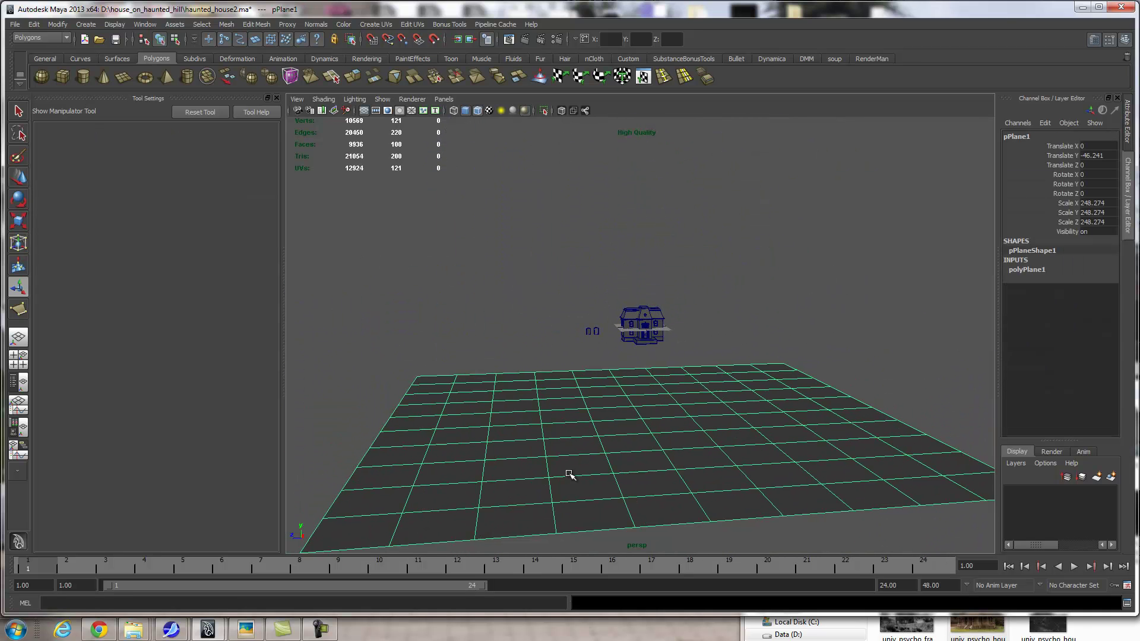
pyautogui.press('w')
pyautogui.moveTo(641, 386); pyautogui.dragTo(644, 317)
pyautogui.keyDown('alt'); pyautogui.moveTo(671, 380); pyautogui.dragTo(944, 415, button='right'); pyautogui.keyUp('alt')
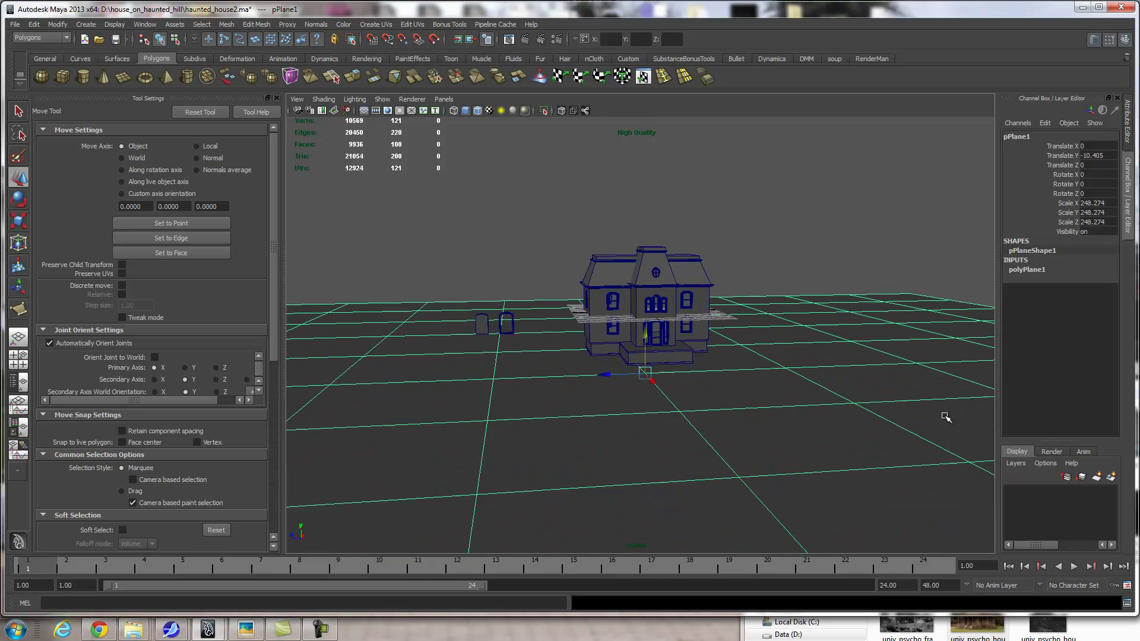
# Step: Raise the ground plane further to about Translate Y -6.271, up against the bottom of the foundation
pyautogui.keyDown('alt'); pyautogui.moveTo(594, 428); pyautogui.dragTo(777, 438, button='right'); pyautogui.keyUp('alt')
pyautogui.click(654, 371)
pyautogui.click(674, 500)
pyautogui.moveTo(649, 381); pyautogui.dragTo(668, 329)
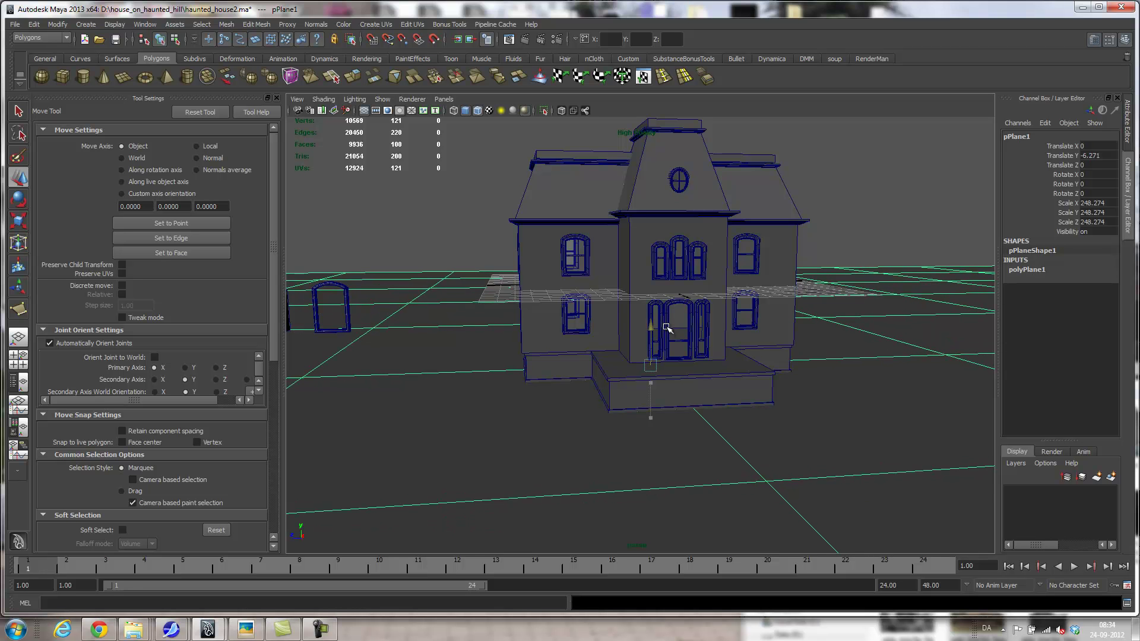
# Step: View the house from a low front angle and place the reference photo beside it for comparison
pyautogui.keyDown('alt'); pyautogui.moveTo(646, 380); pyautogui.dragTo(558, 461); pyautogui.keyUp('alt')
pyautogui.click(246, 630)
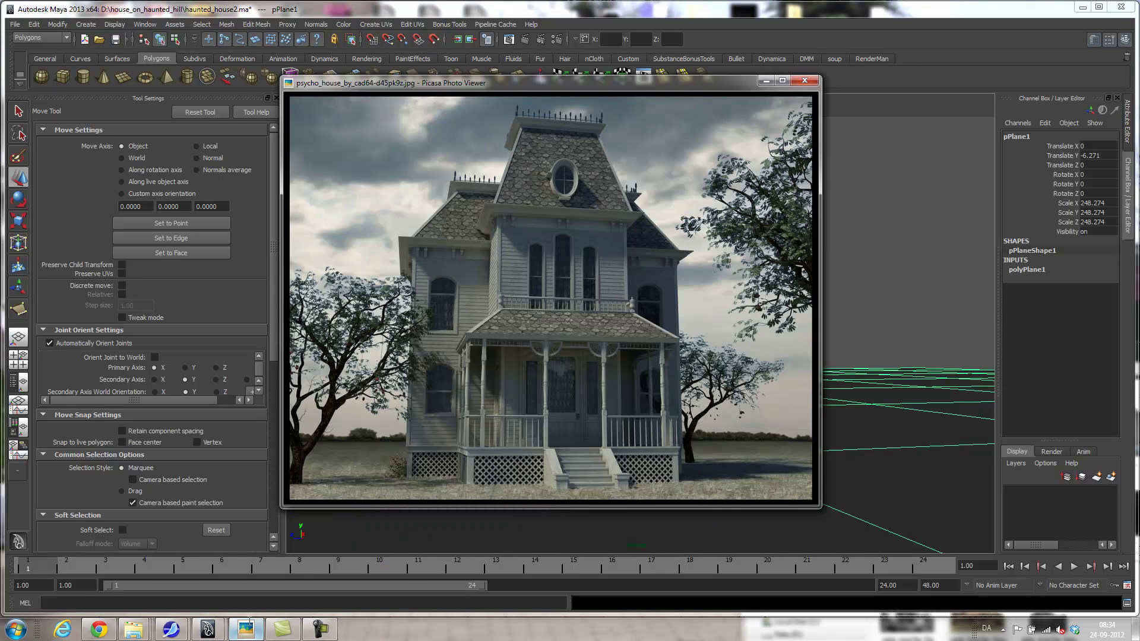
pyautogui.moveTo(483, 81); pyautogui.dragTo(167, 77)
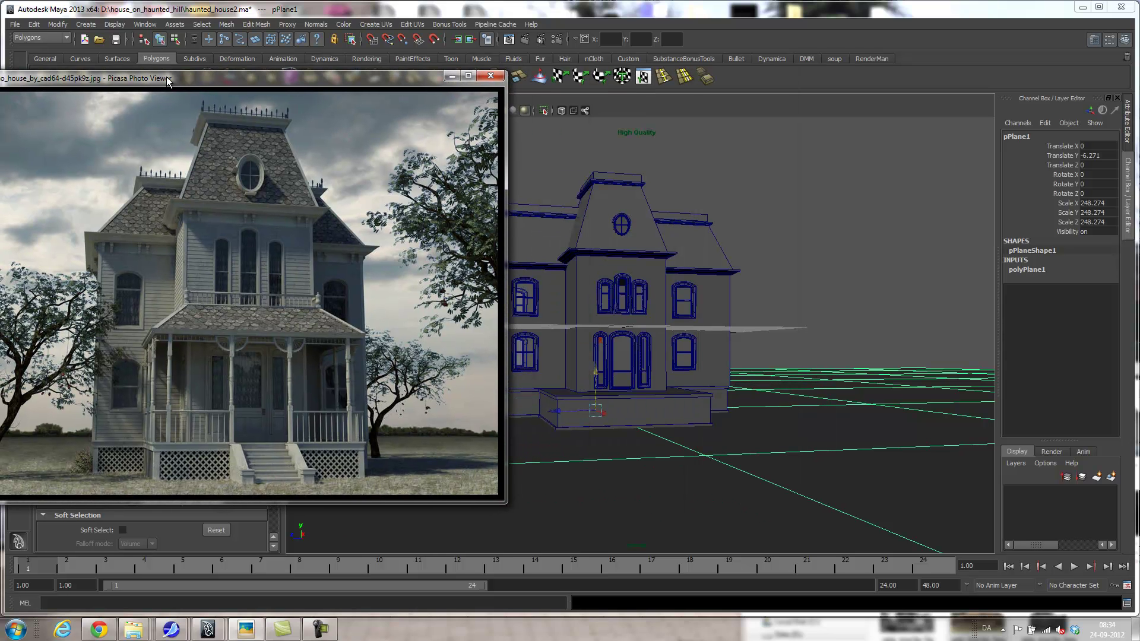
# Step: Enlarge the tower's oval window uniformly to a scale of about 0.866, 0.469, 0.676 and compare it with the reference photo
pyautogui.click(630, 223)
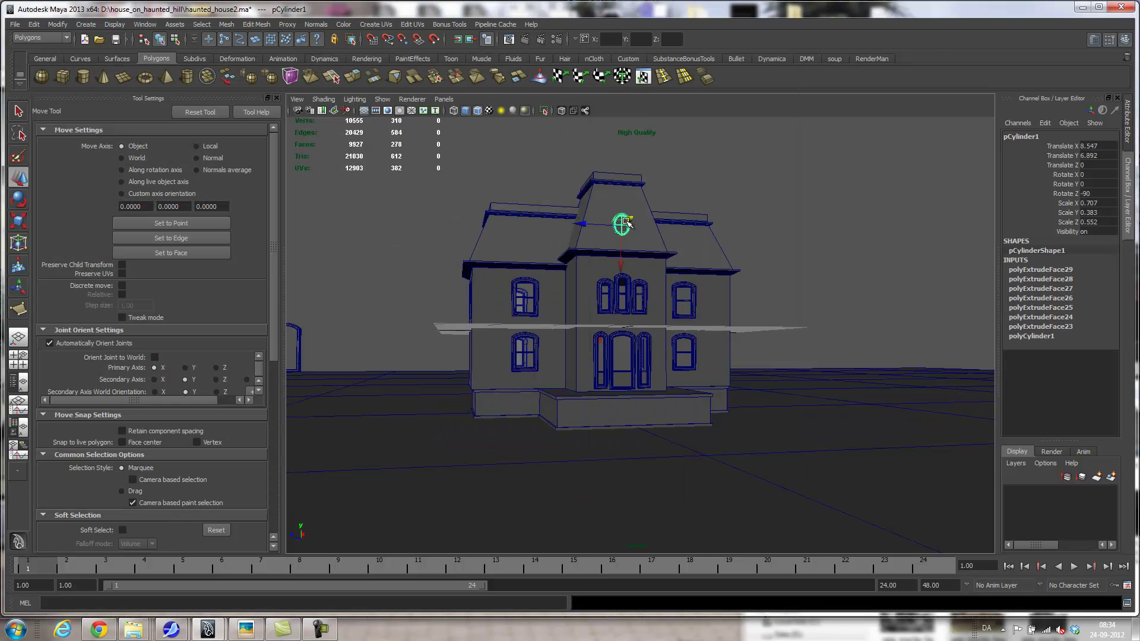
pyautogui.press('r')
pyautogui.moveTo(664, 274); pyautogui.dragTo(673, 276, button='middle')
pyautogui.click(281, 625)
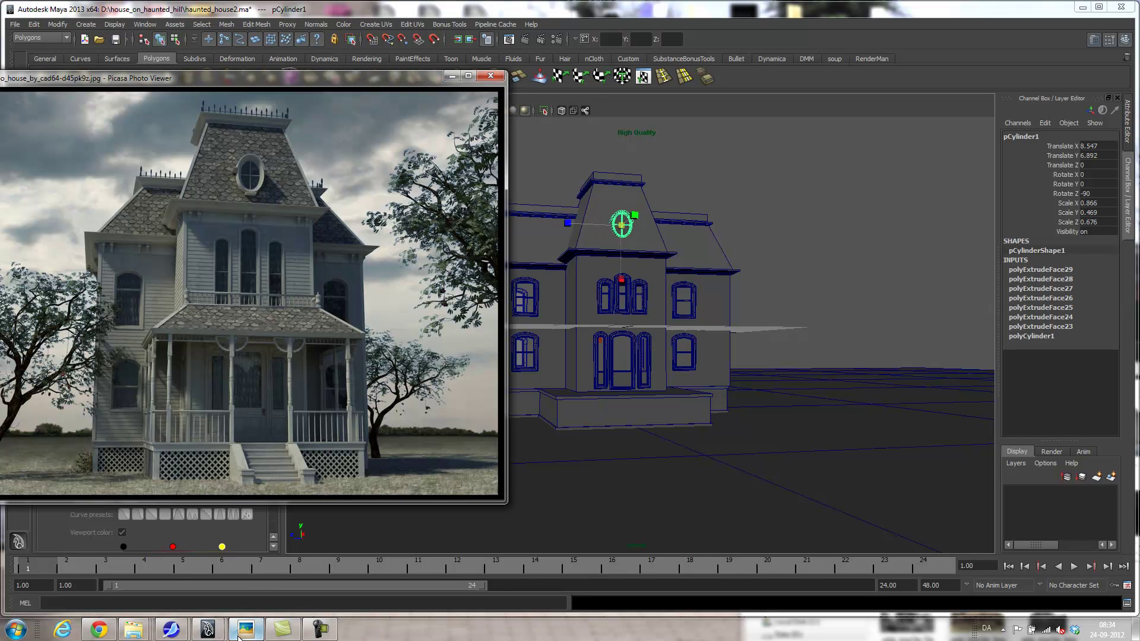
pyautogui.moveTo(423, 430)
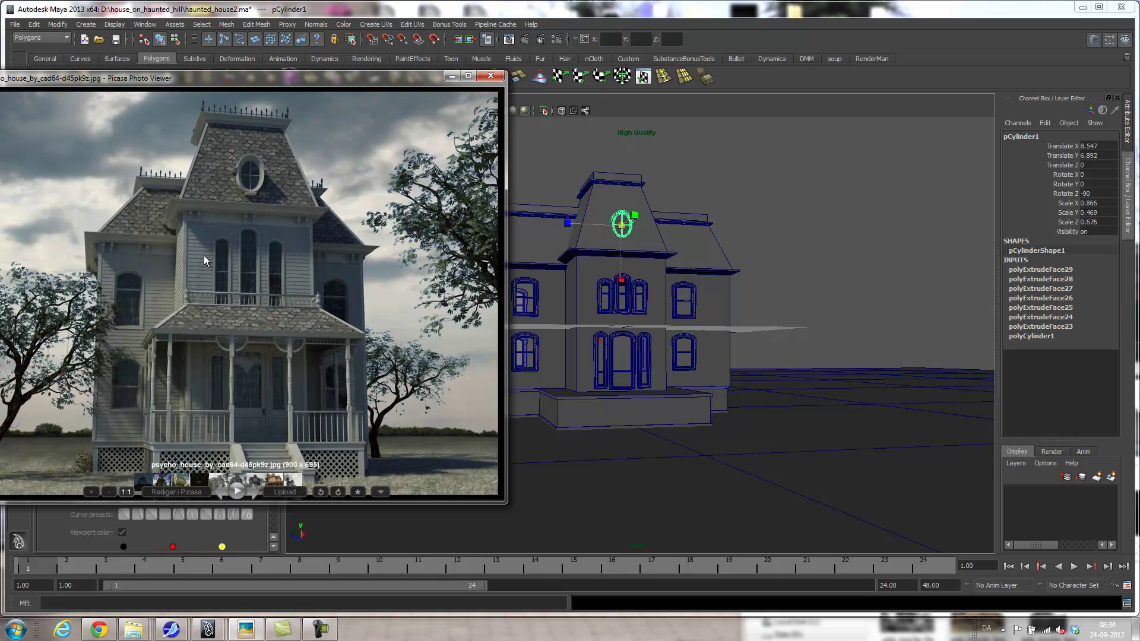